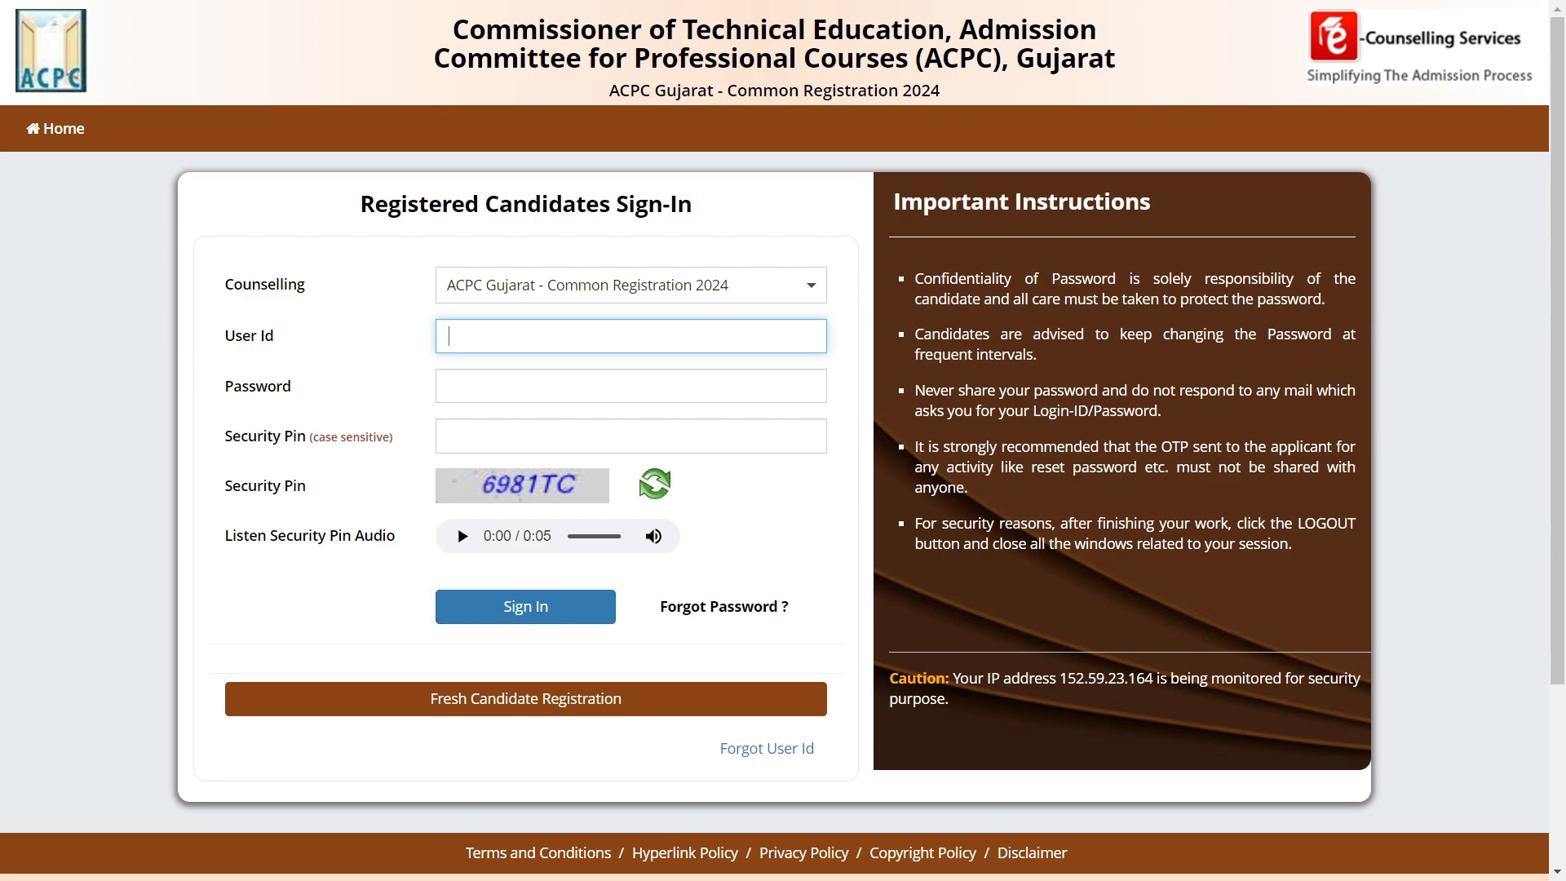
# Step: Begin a fresh candidate registration and agree to the counselling terms
pyautogui.click(526, 699)
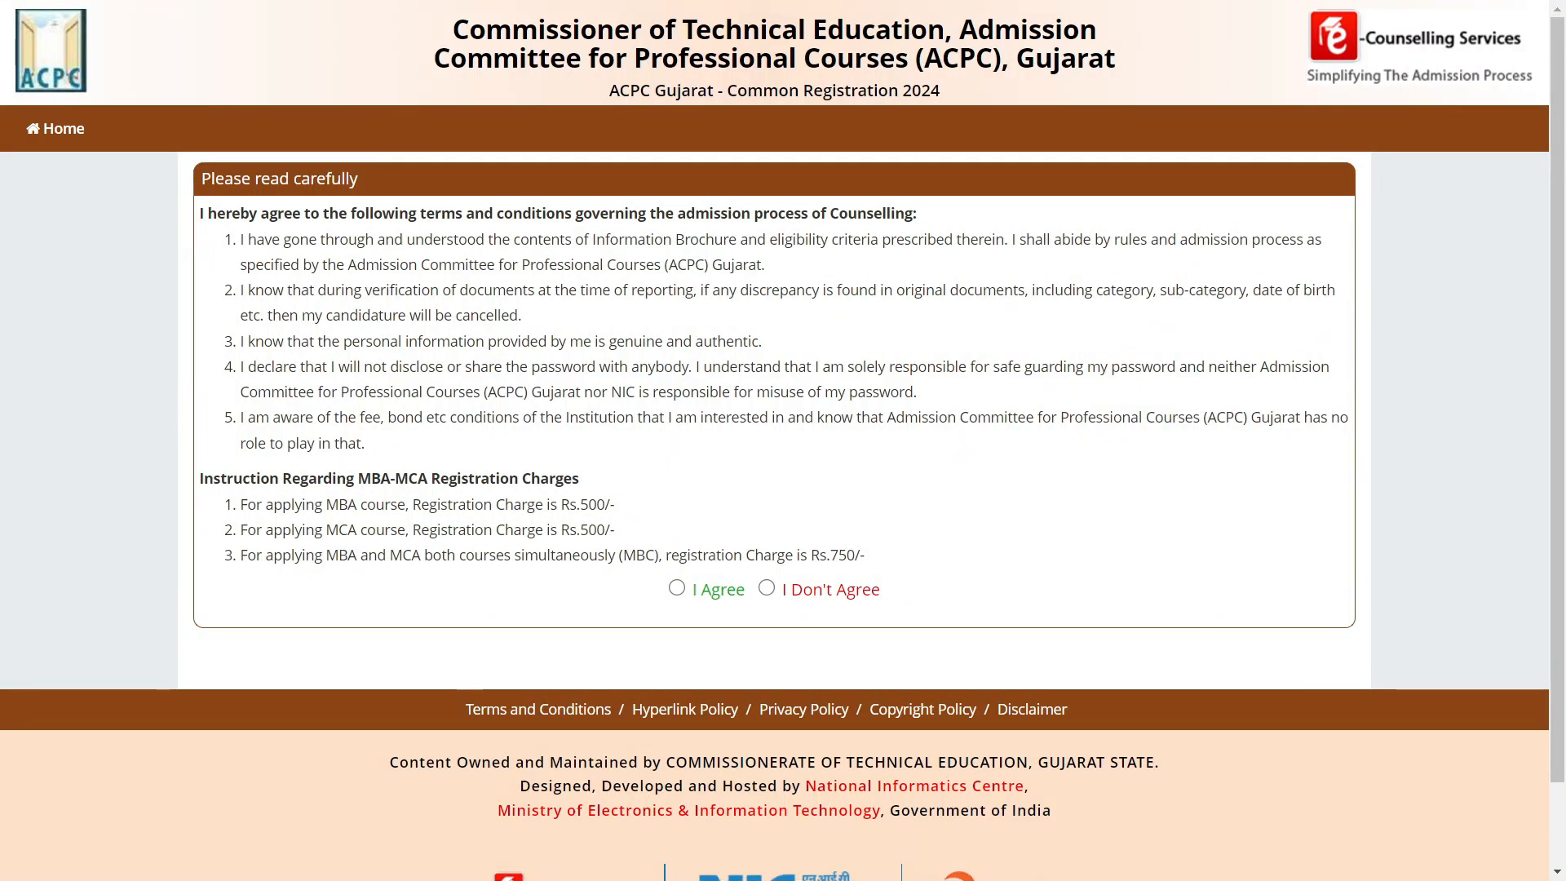
pyautogui.click(677, 587)
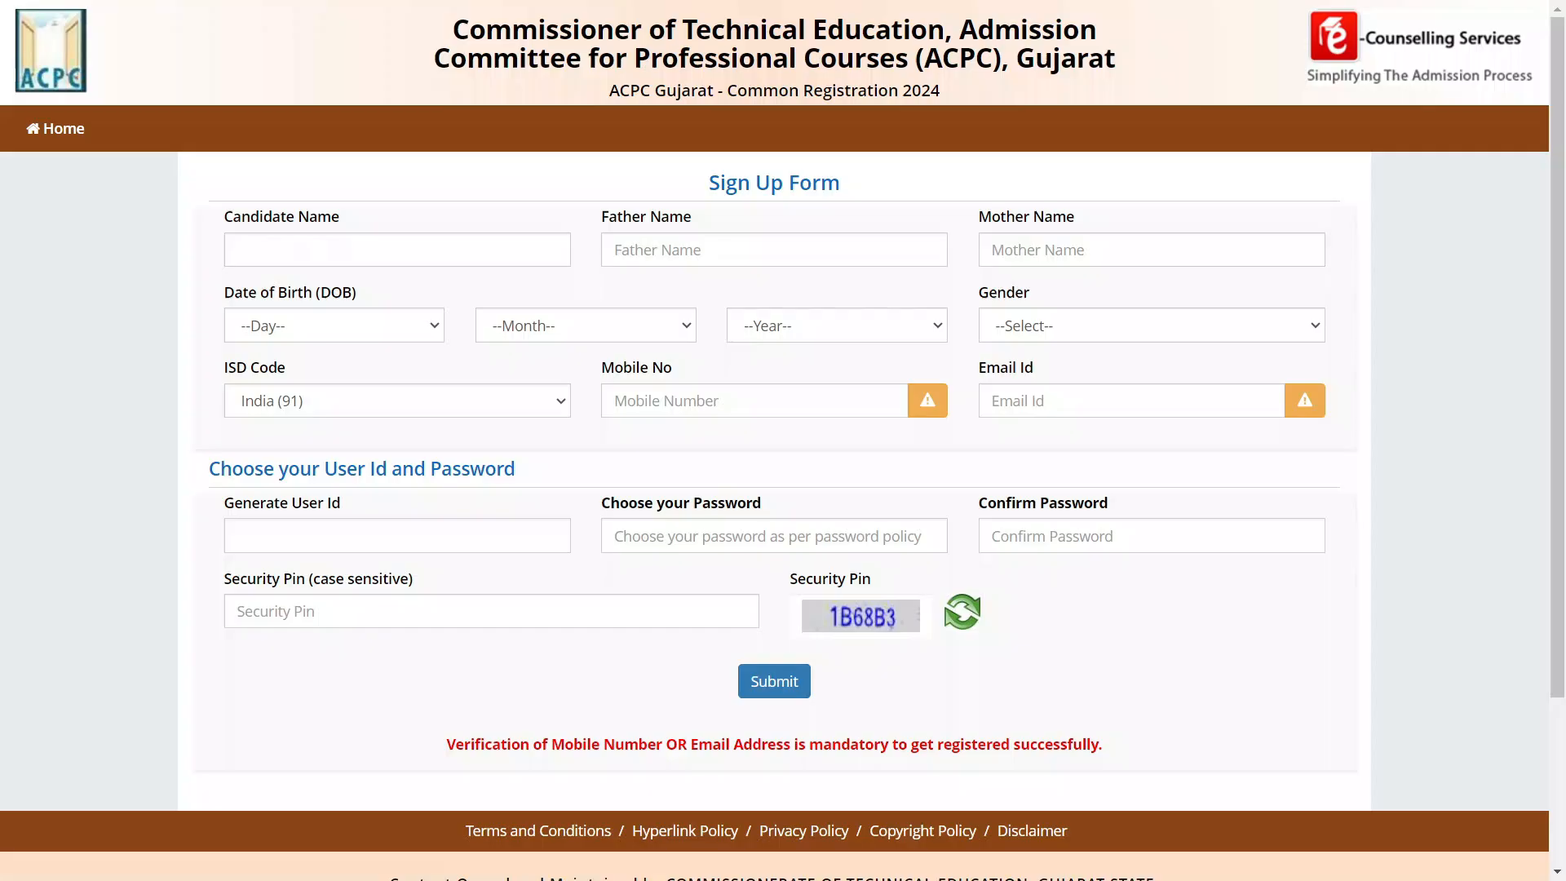
# Step: Start filling the Sign Up Form with the candidate's name
pyautogui.click(395, 250)
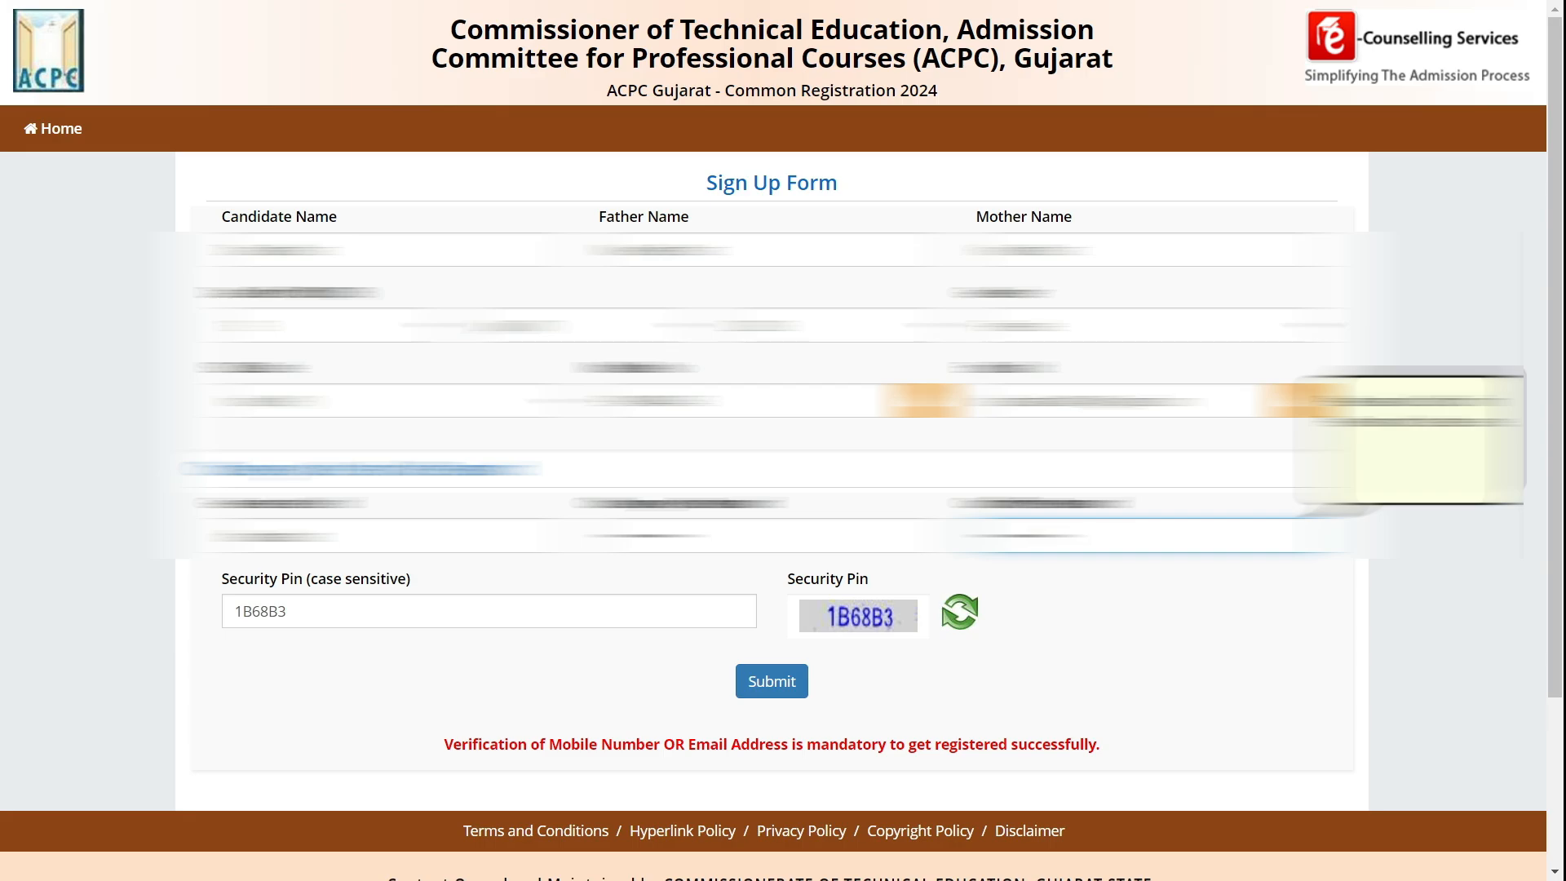
# Step: Submit the sign-up form, confirm Yes, and Final Submit the reviewed details
pyautogui.click(771, 682)
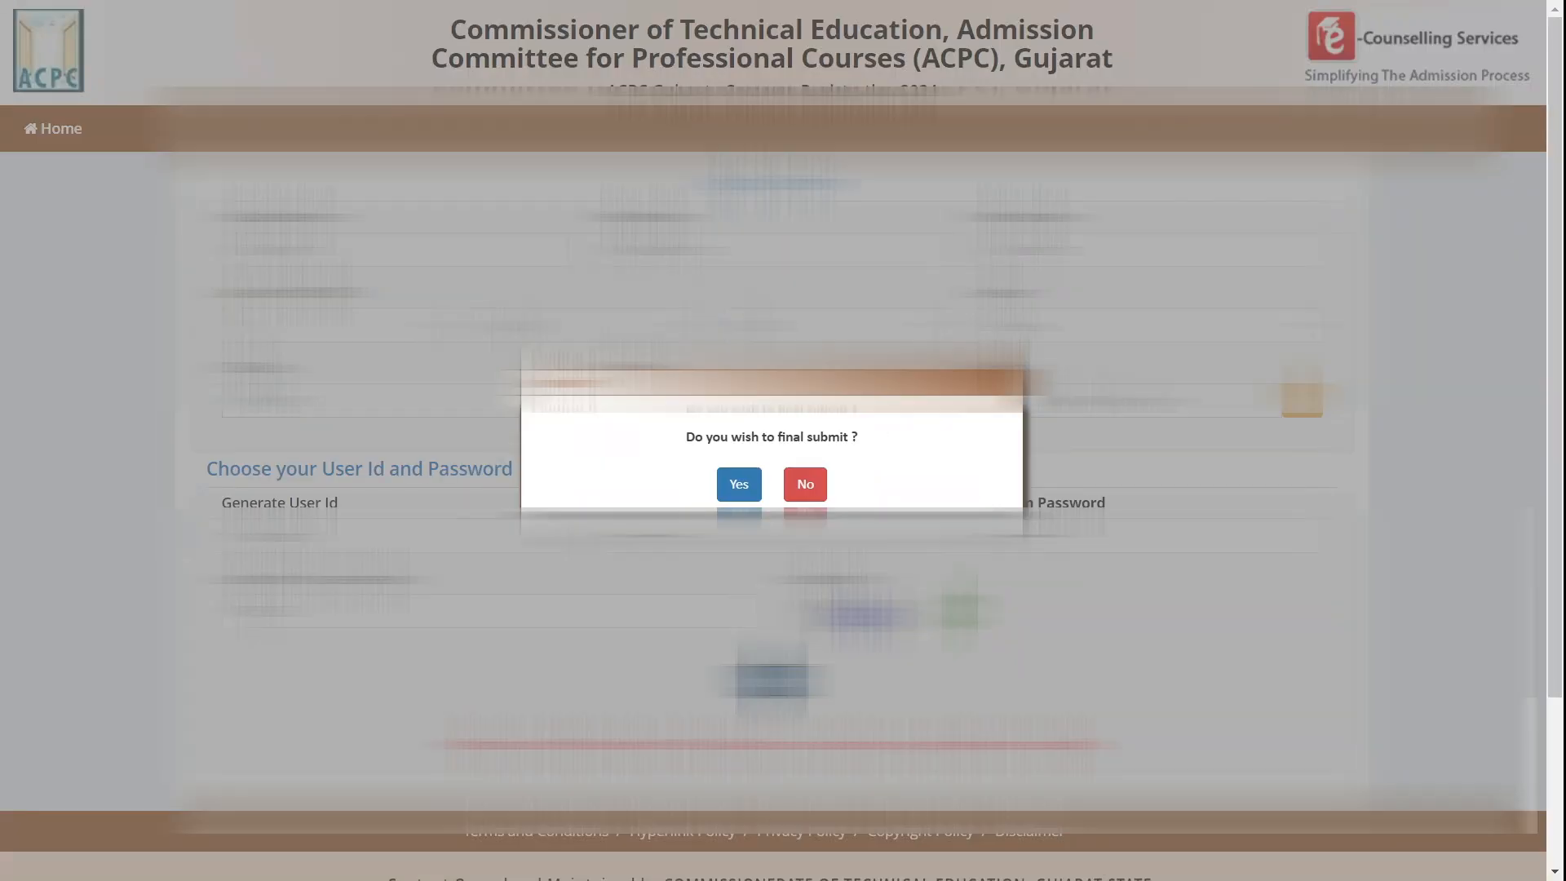
pyautogui.click(739, 484)
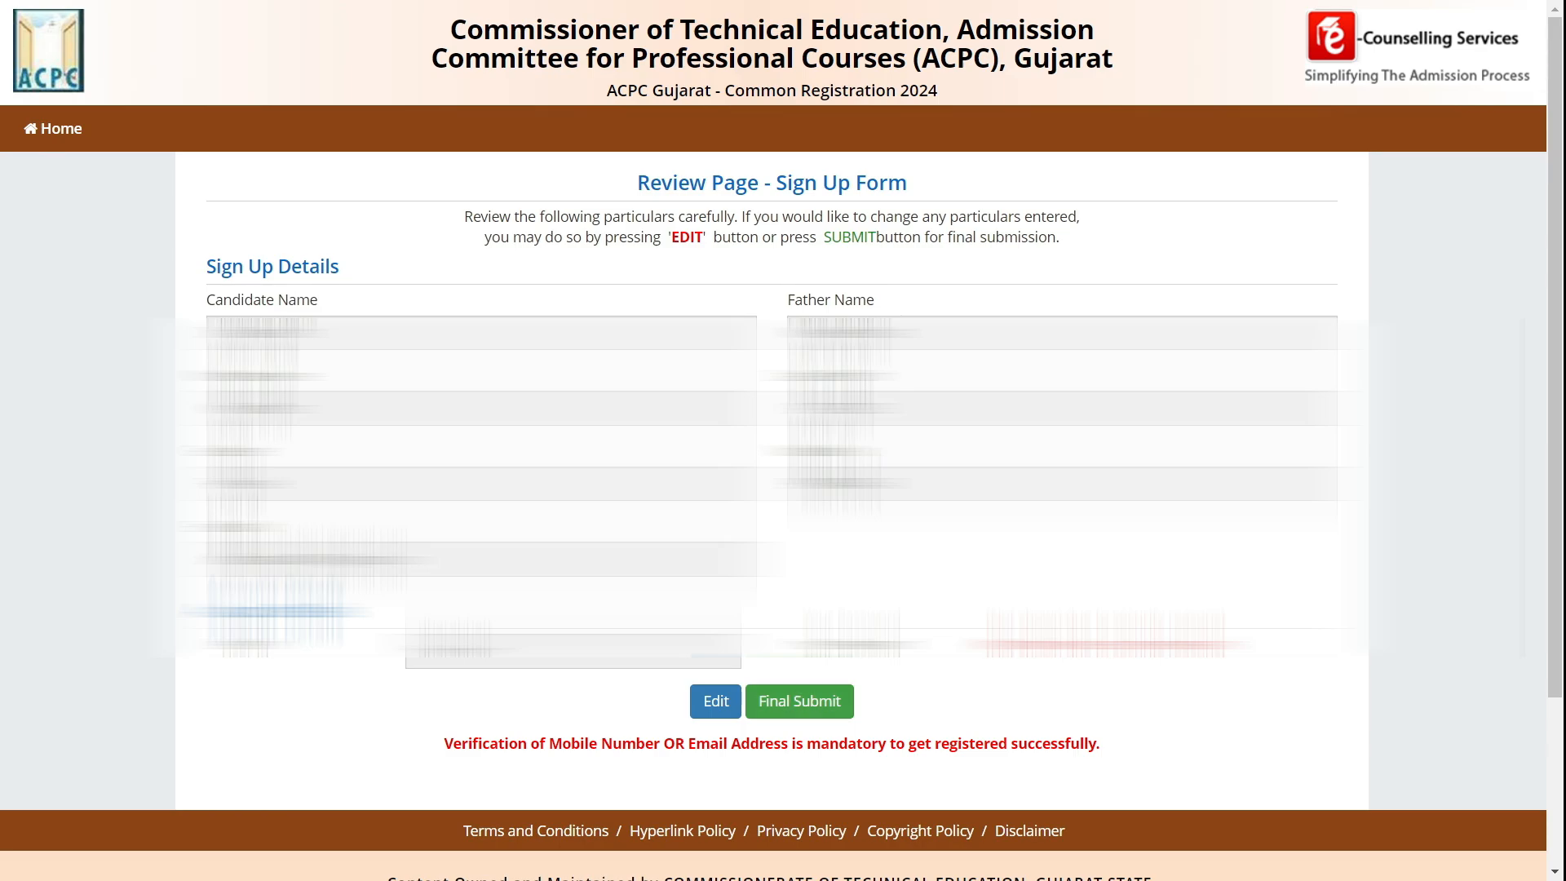
pyautogui.click(799, 700)
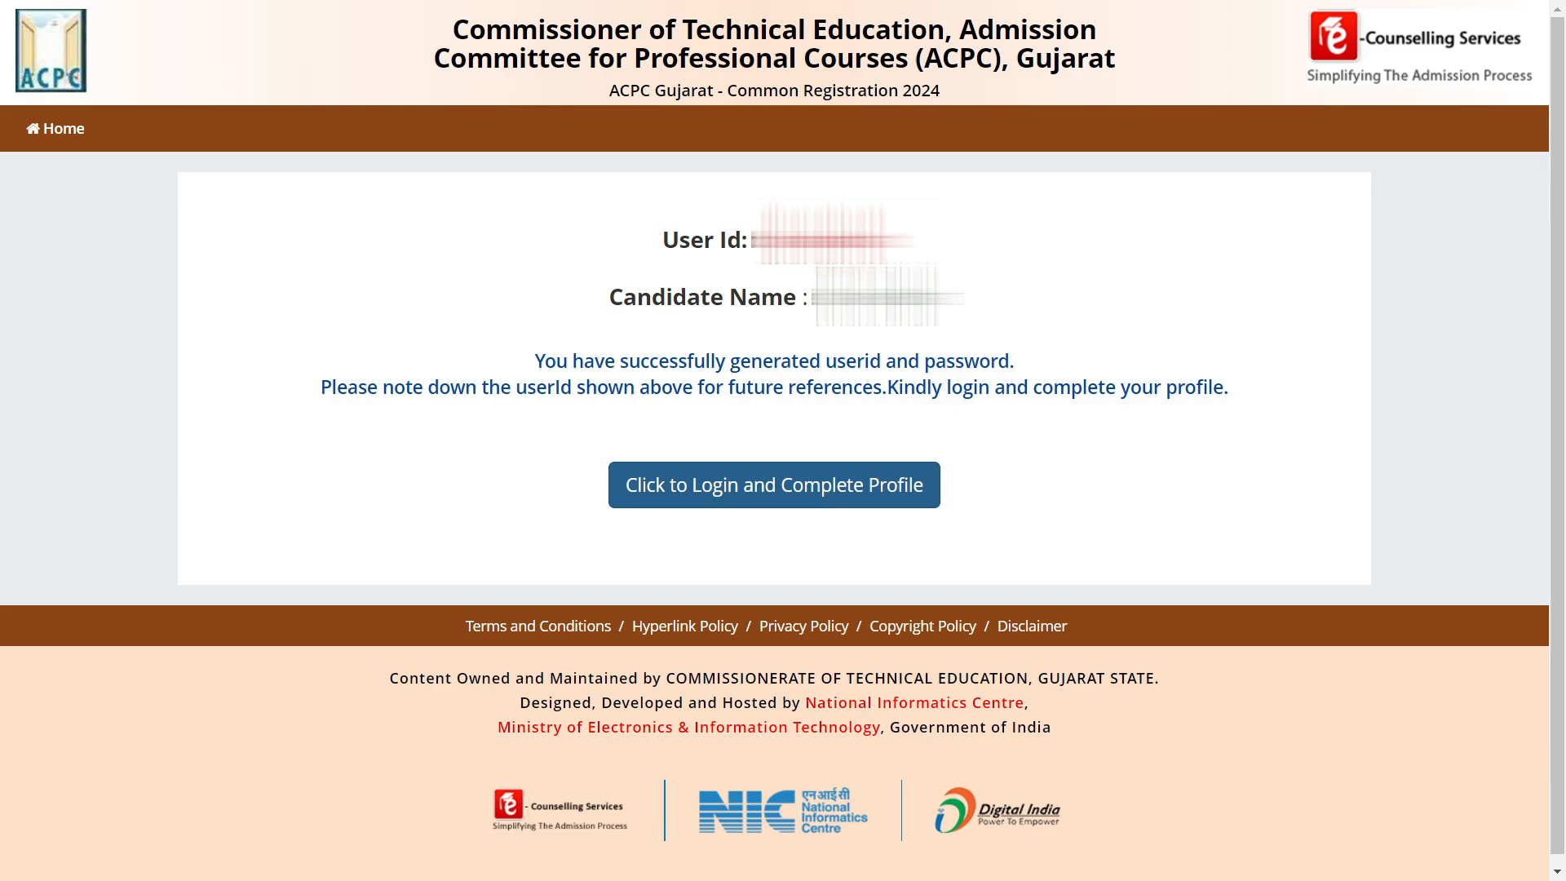
# Step: Log in with the new user id, password and security pin to complete the profile
pyautogui.click(774, 485)
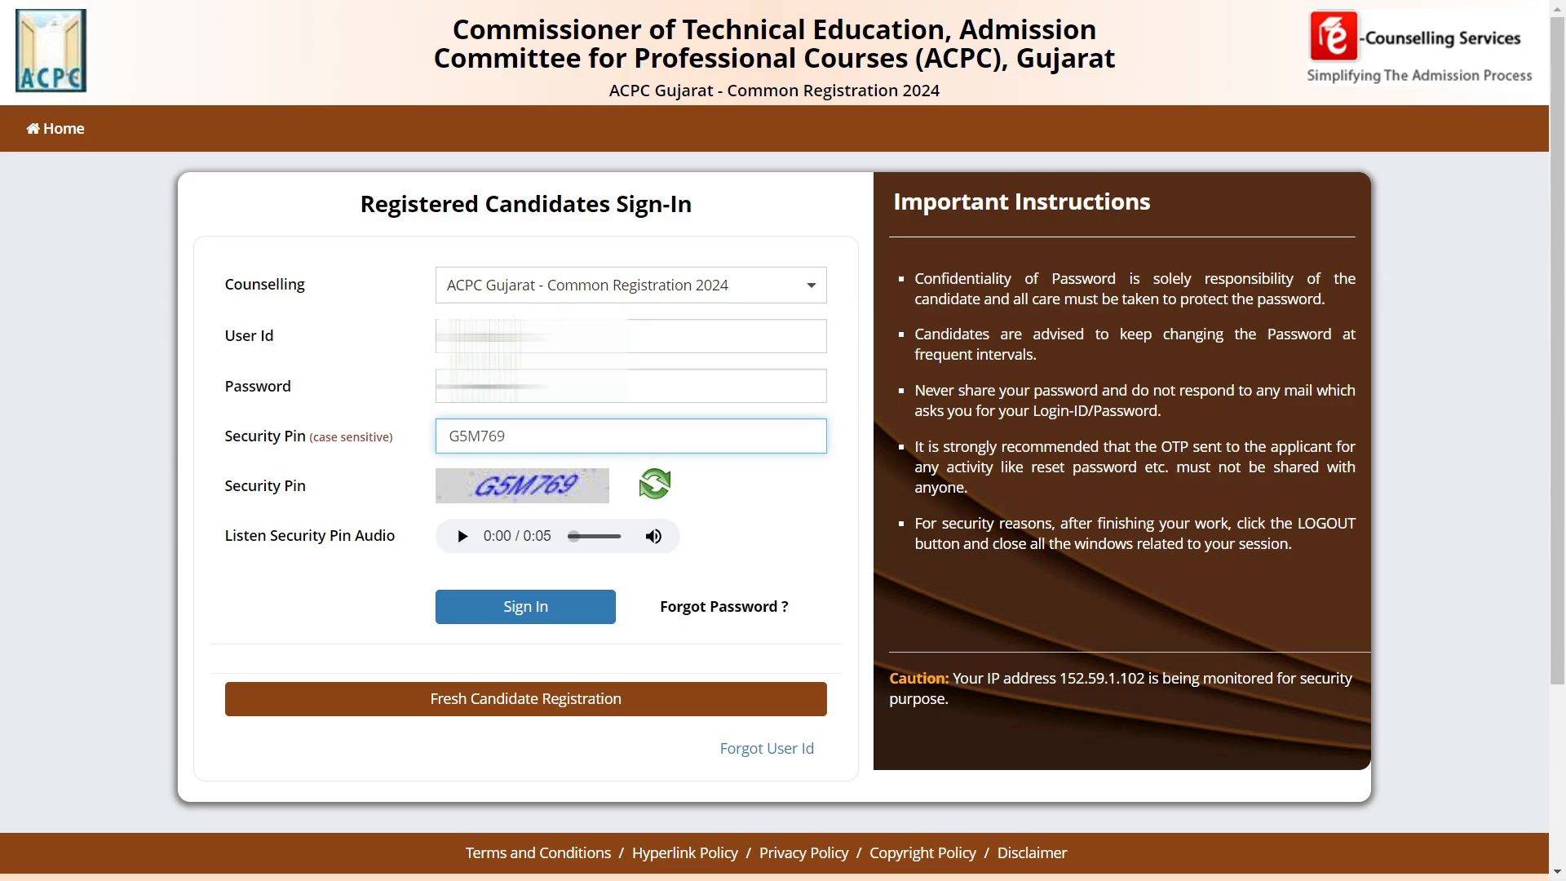
pyautogui.click(525, 607)
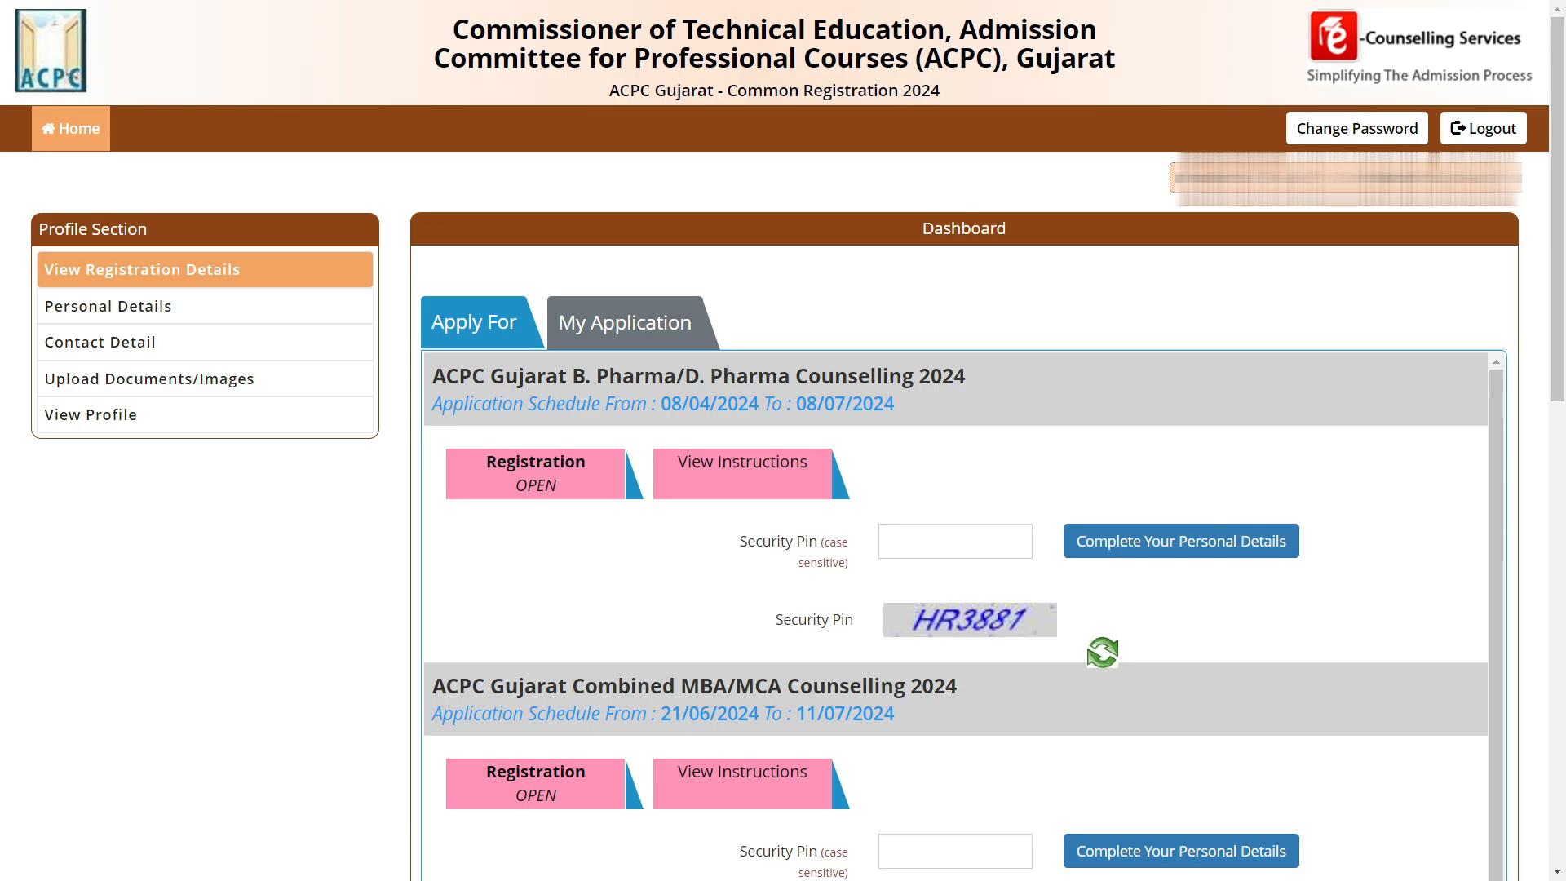
# Step: In Personal Details, choose the Nationality, Domicile and Family Annual Income options
pyautogui.click(142, 269)
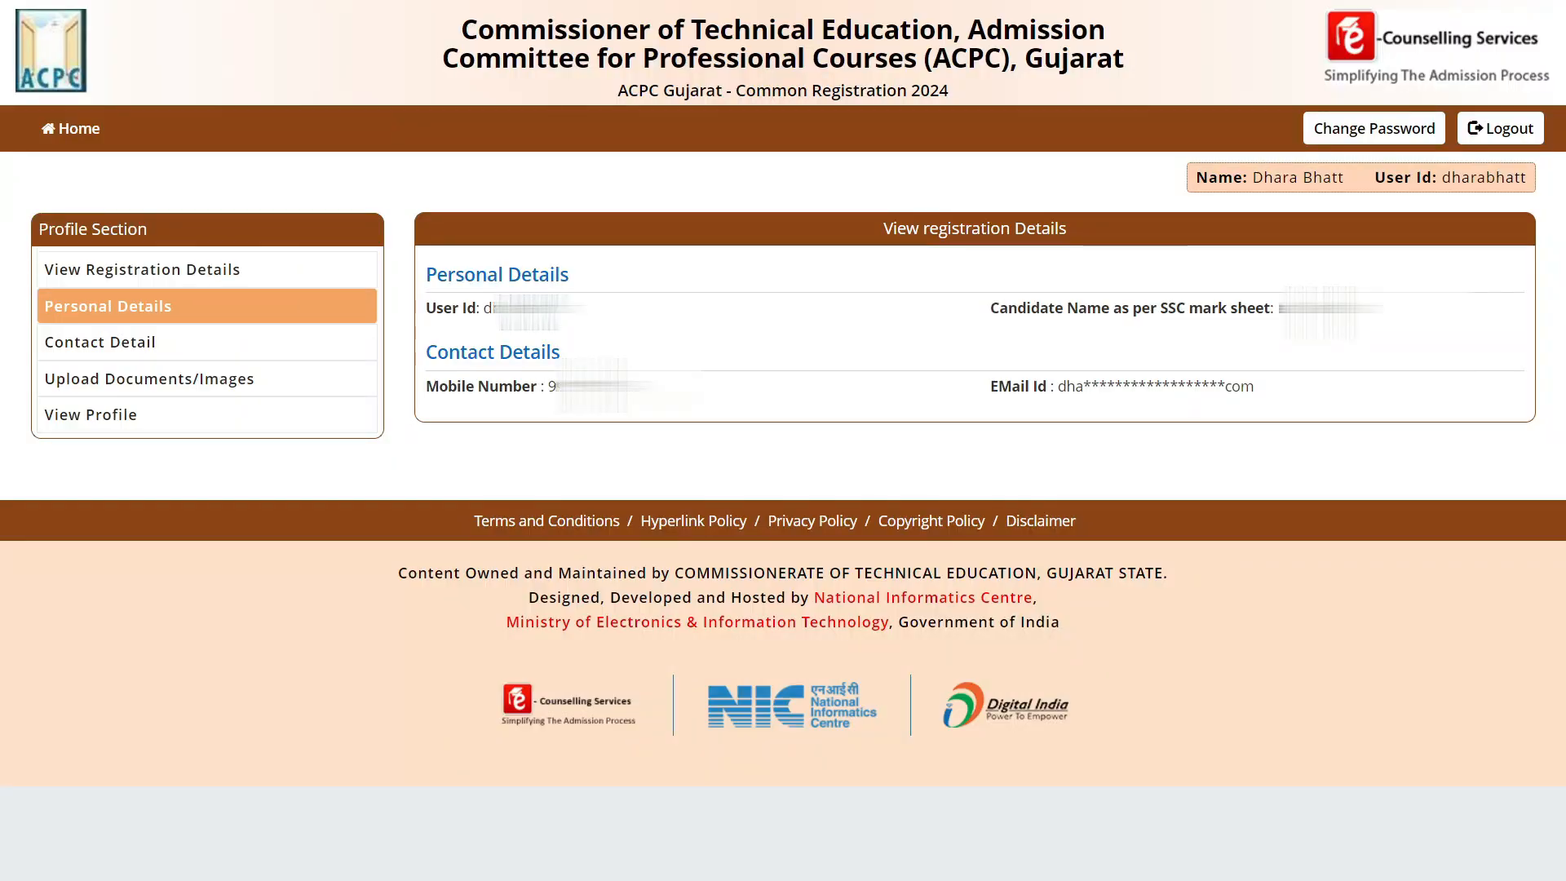
pyautogui.click(108, 305)
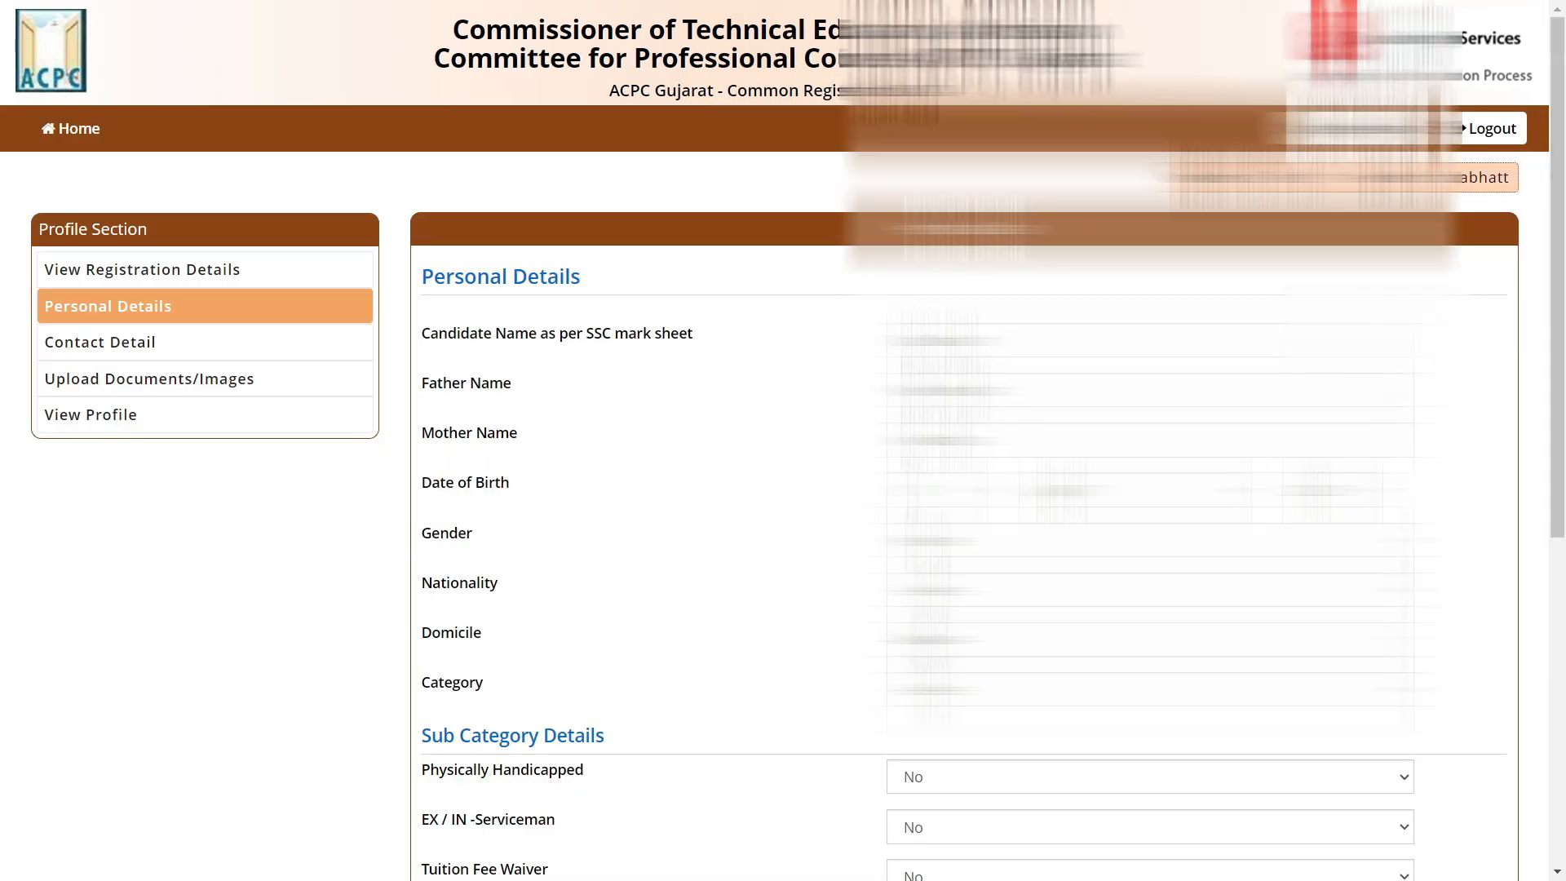
pyautogui.scroll(-4, 783, 440)
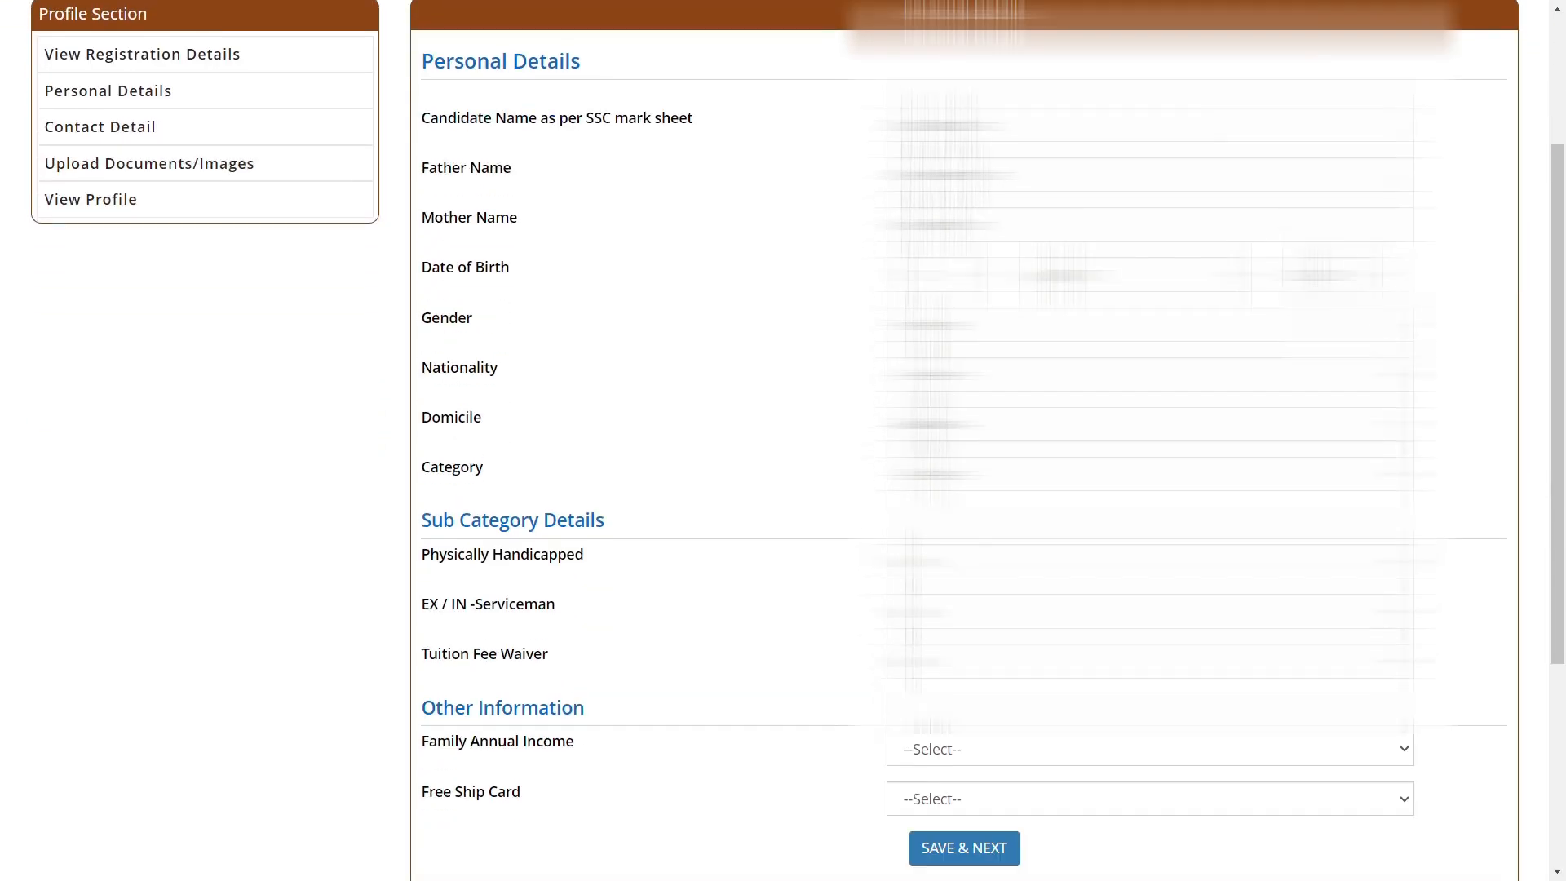
pyautogui.scroll(3, 783, 441)
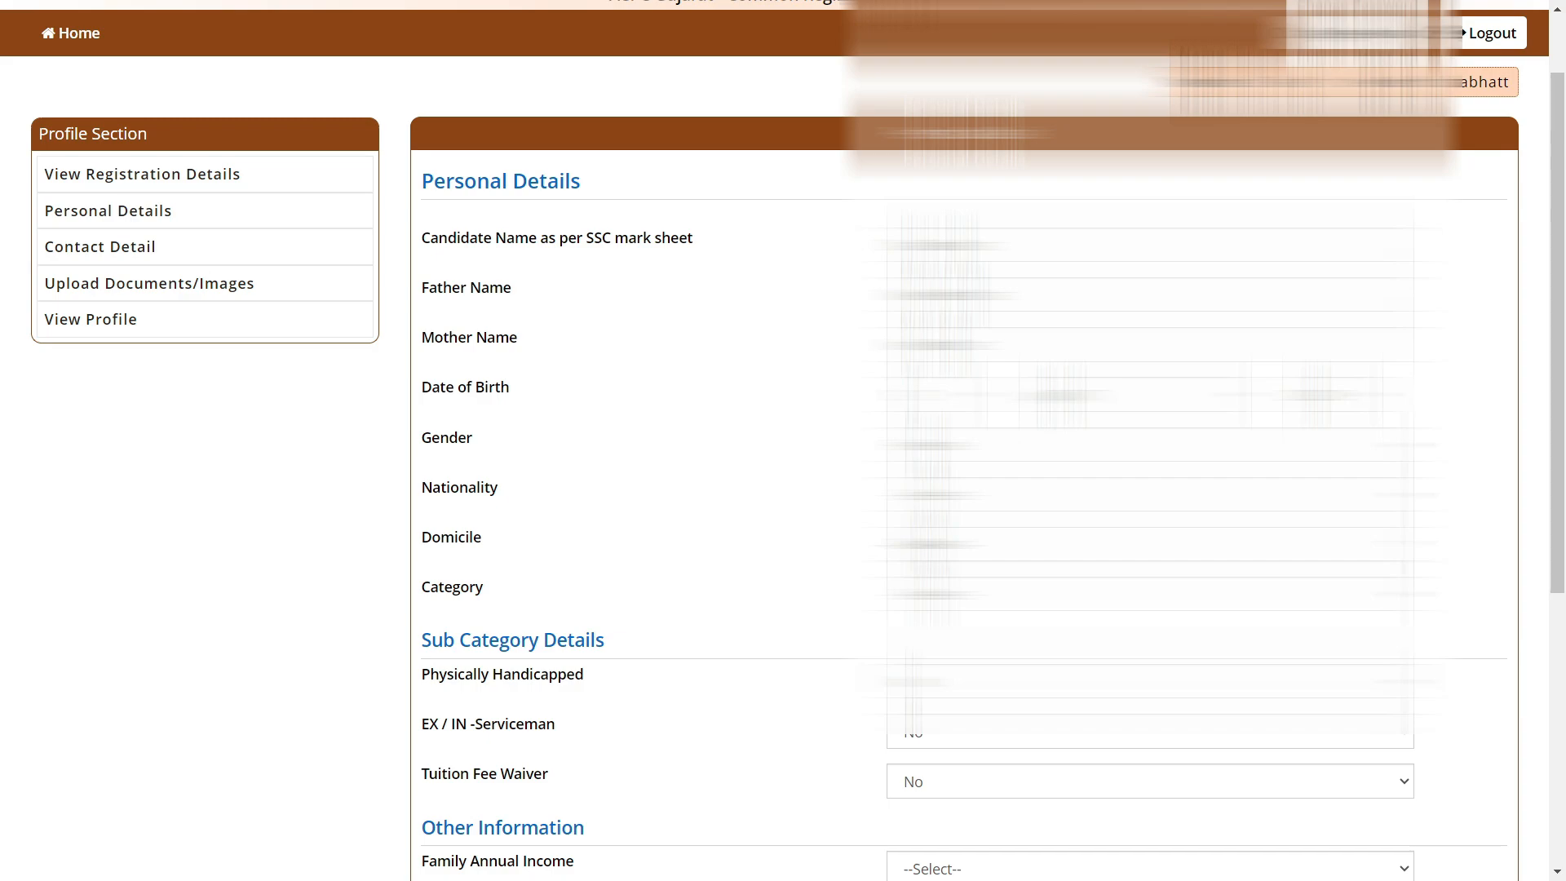
pyautogui.scroll(1, 783, 440)
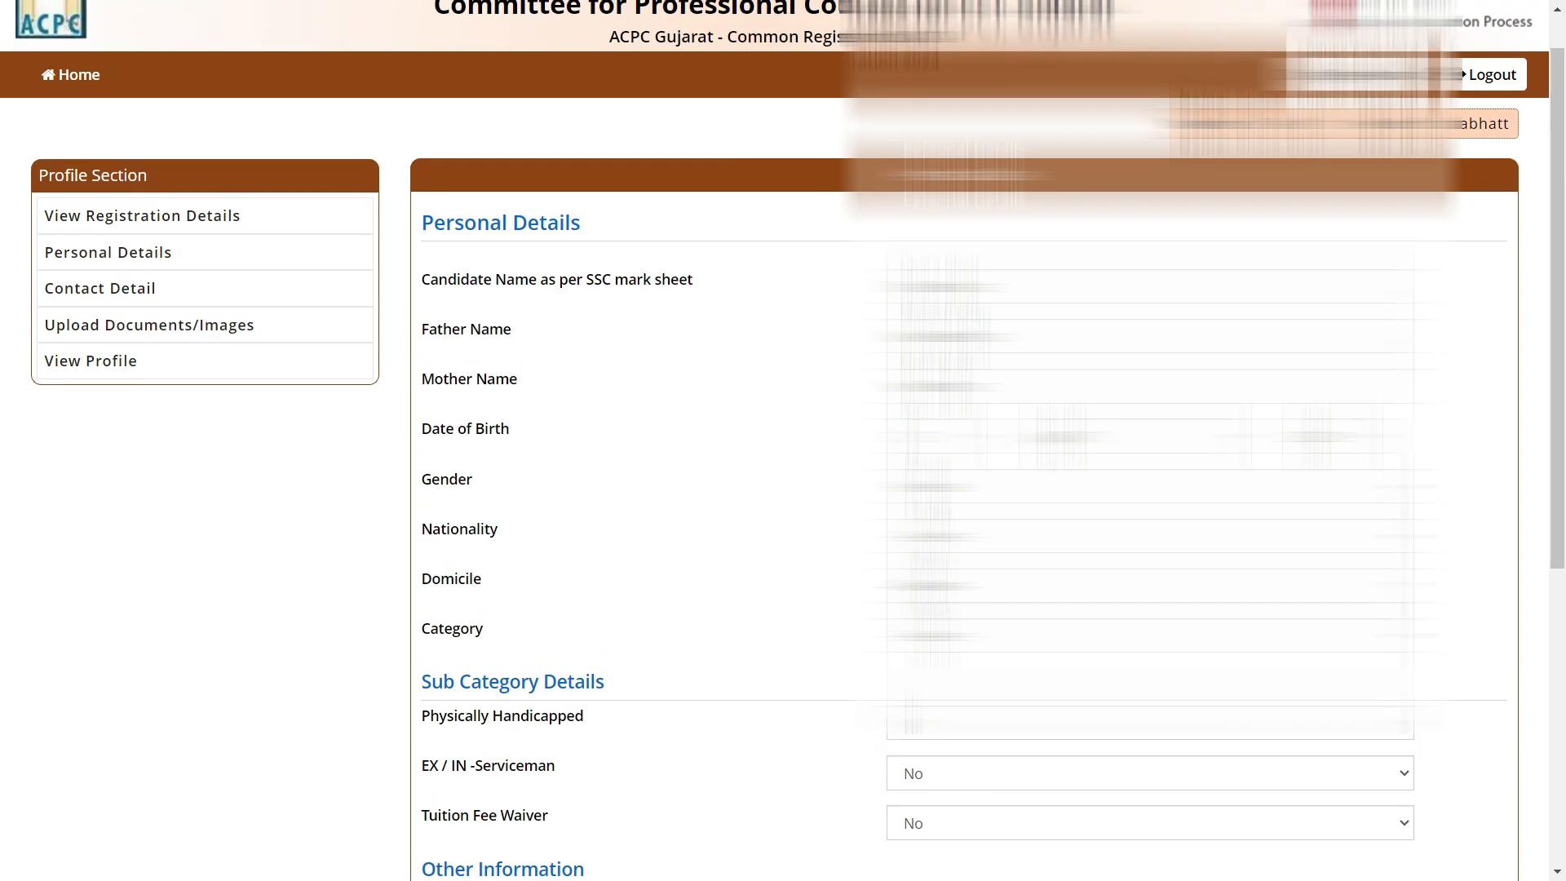
pyautogui.click(1150, 536)
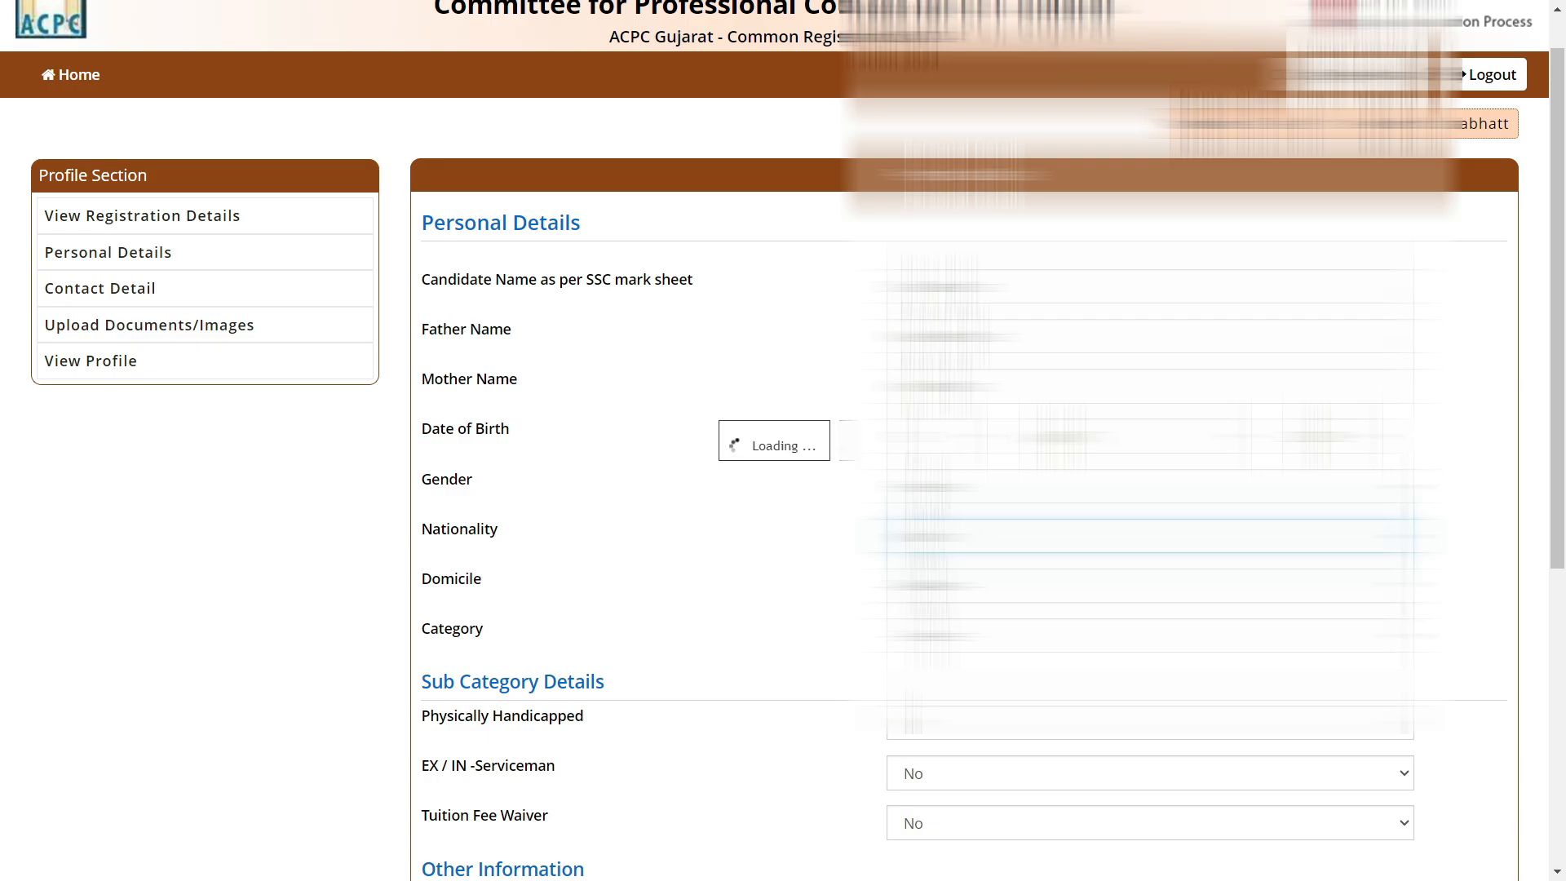
pyautogui.click(1150, 586)
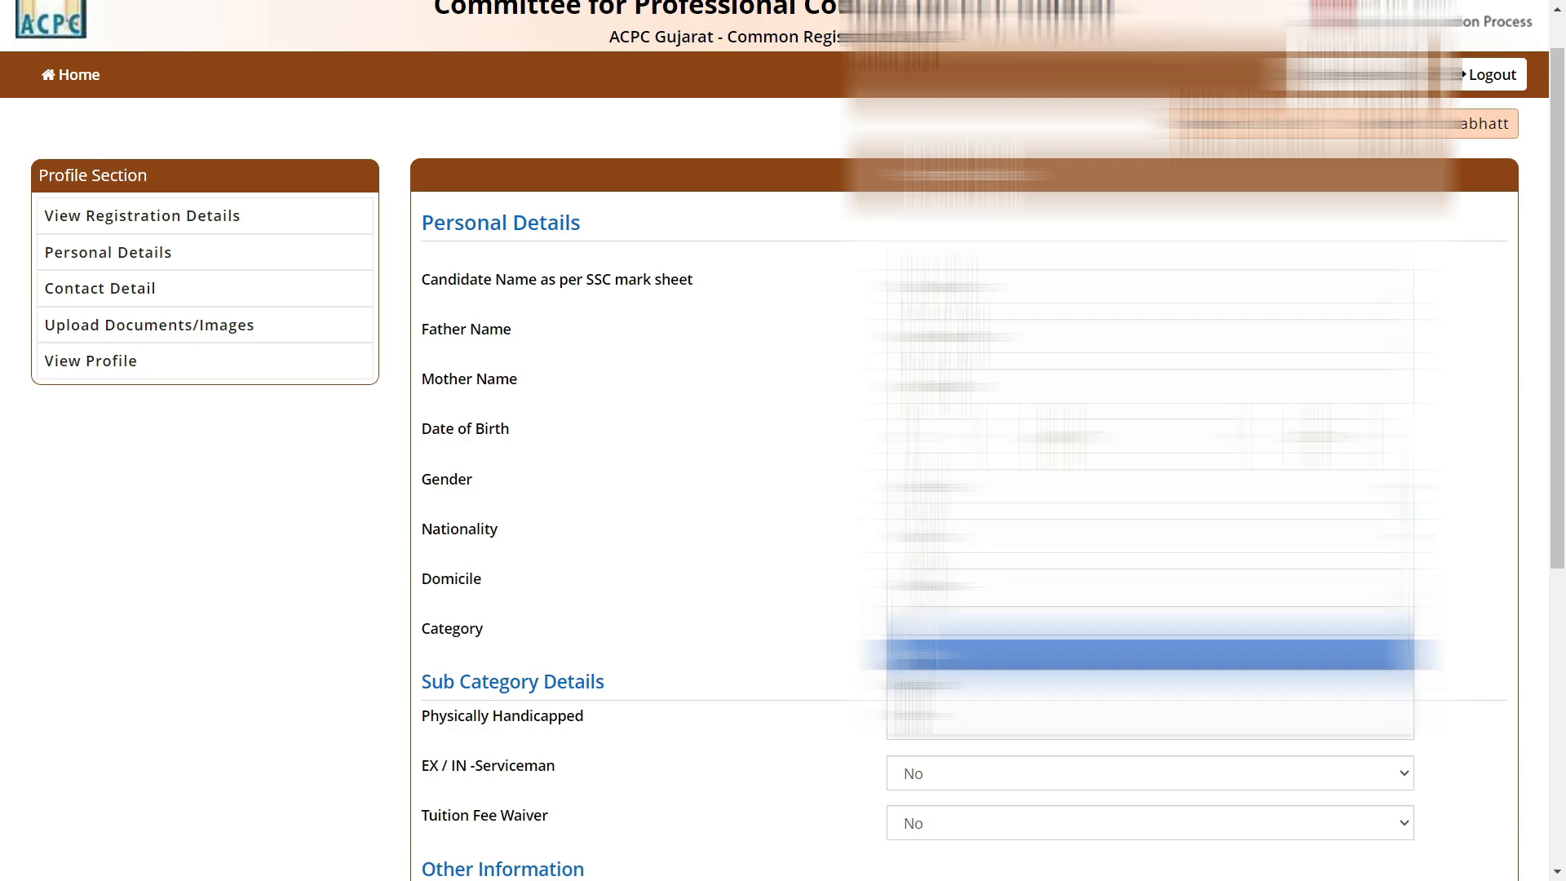
pyautogui.click(1150, 685)
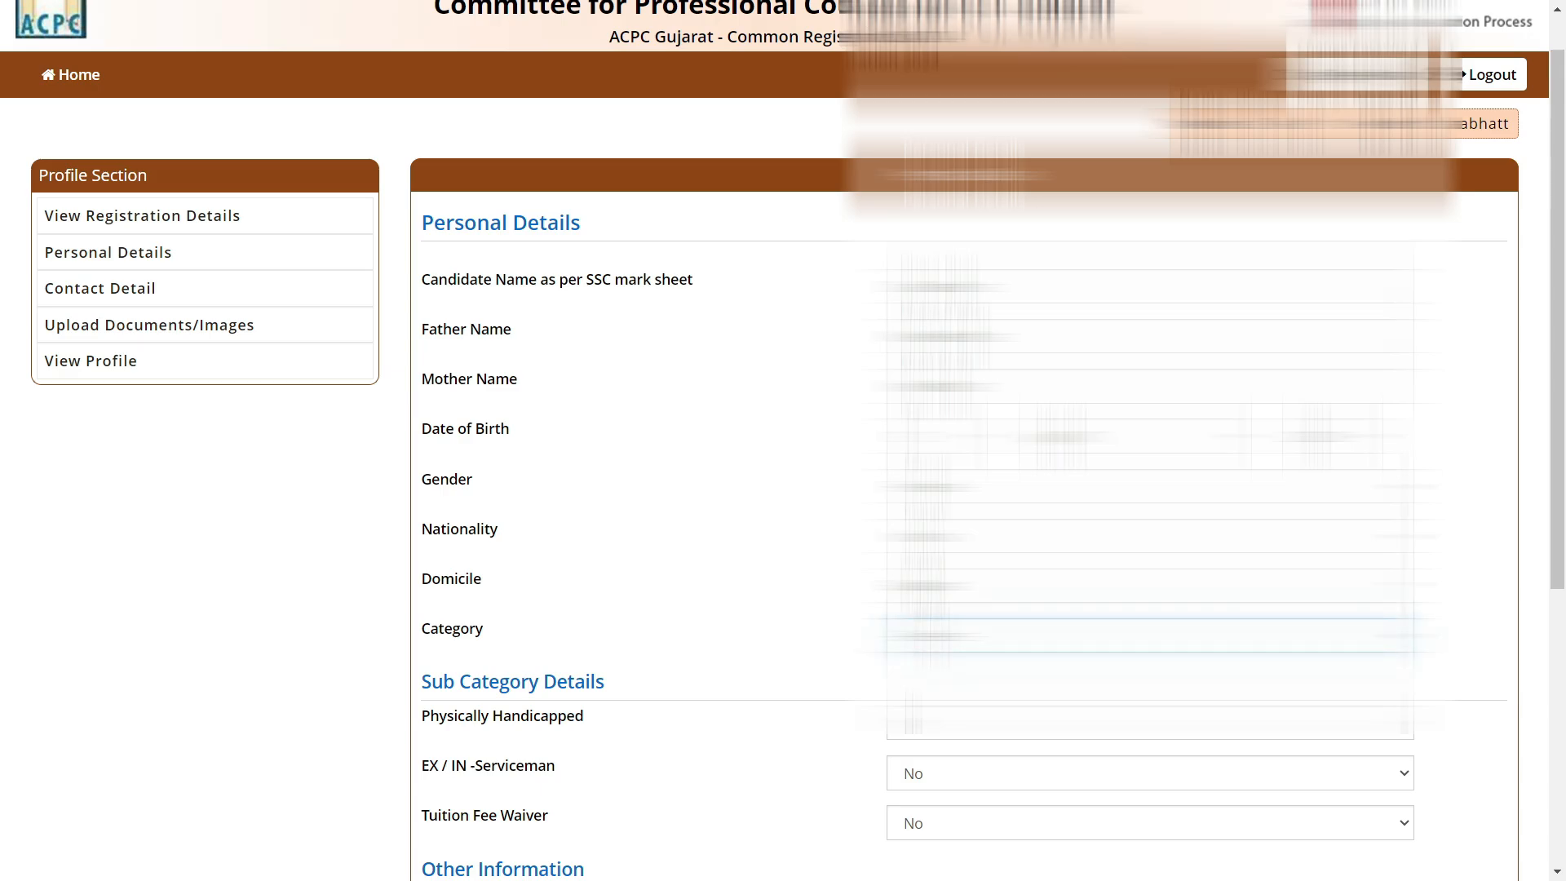
pyautogui.scroll(-2, 783, 441)
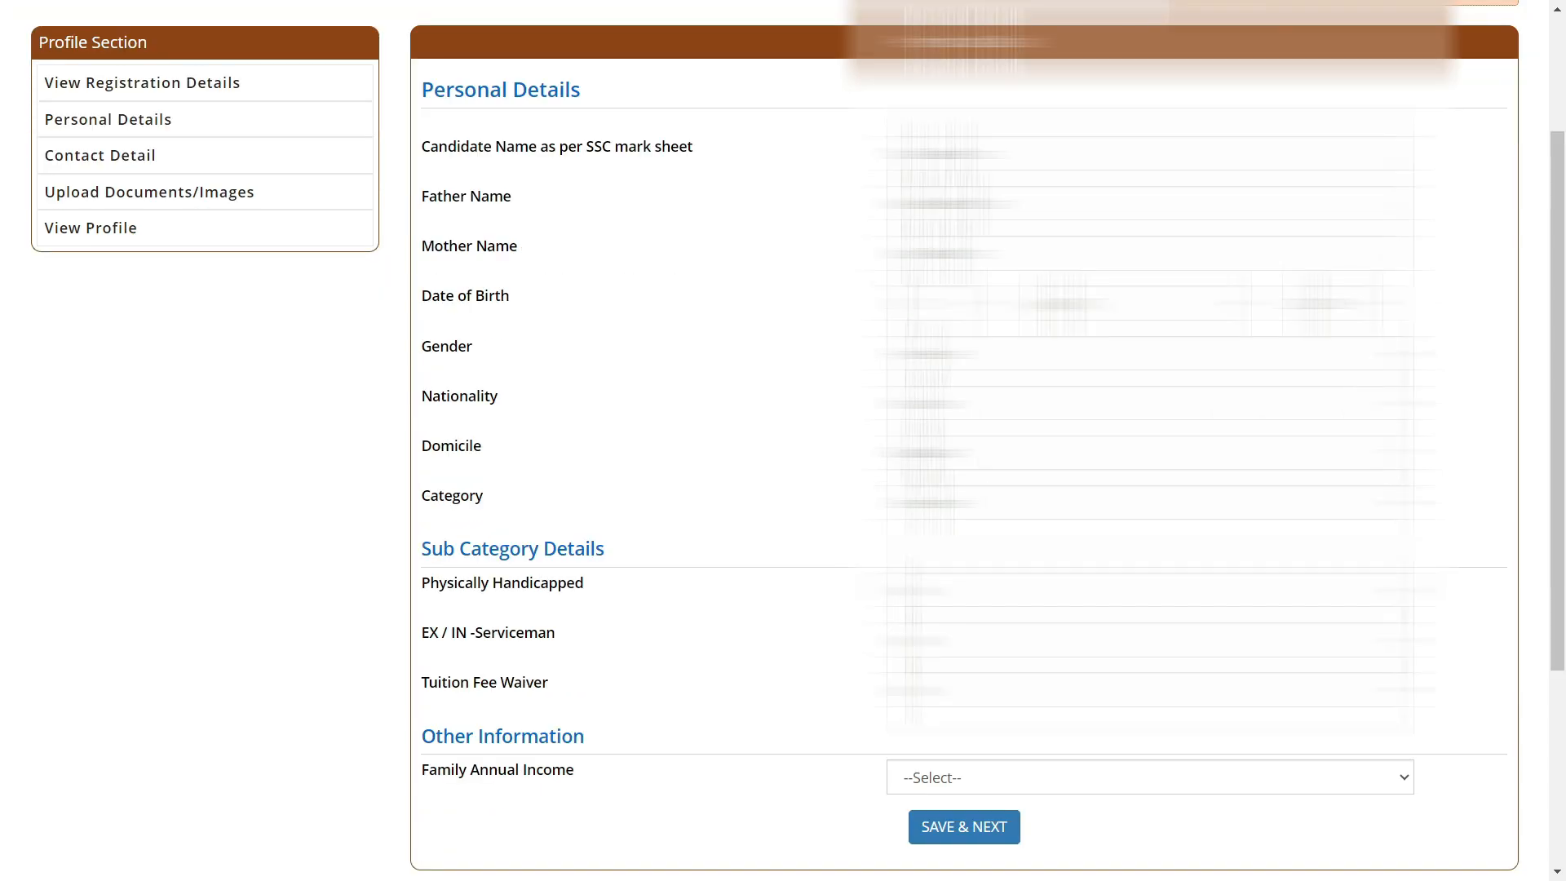
pyautogui.scroll(-1, 783, 440)
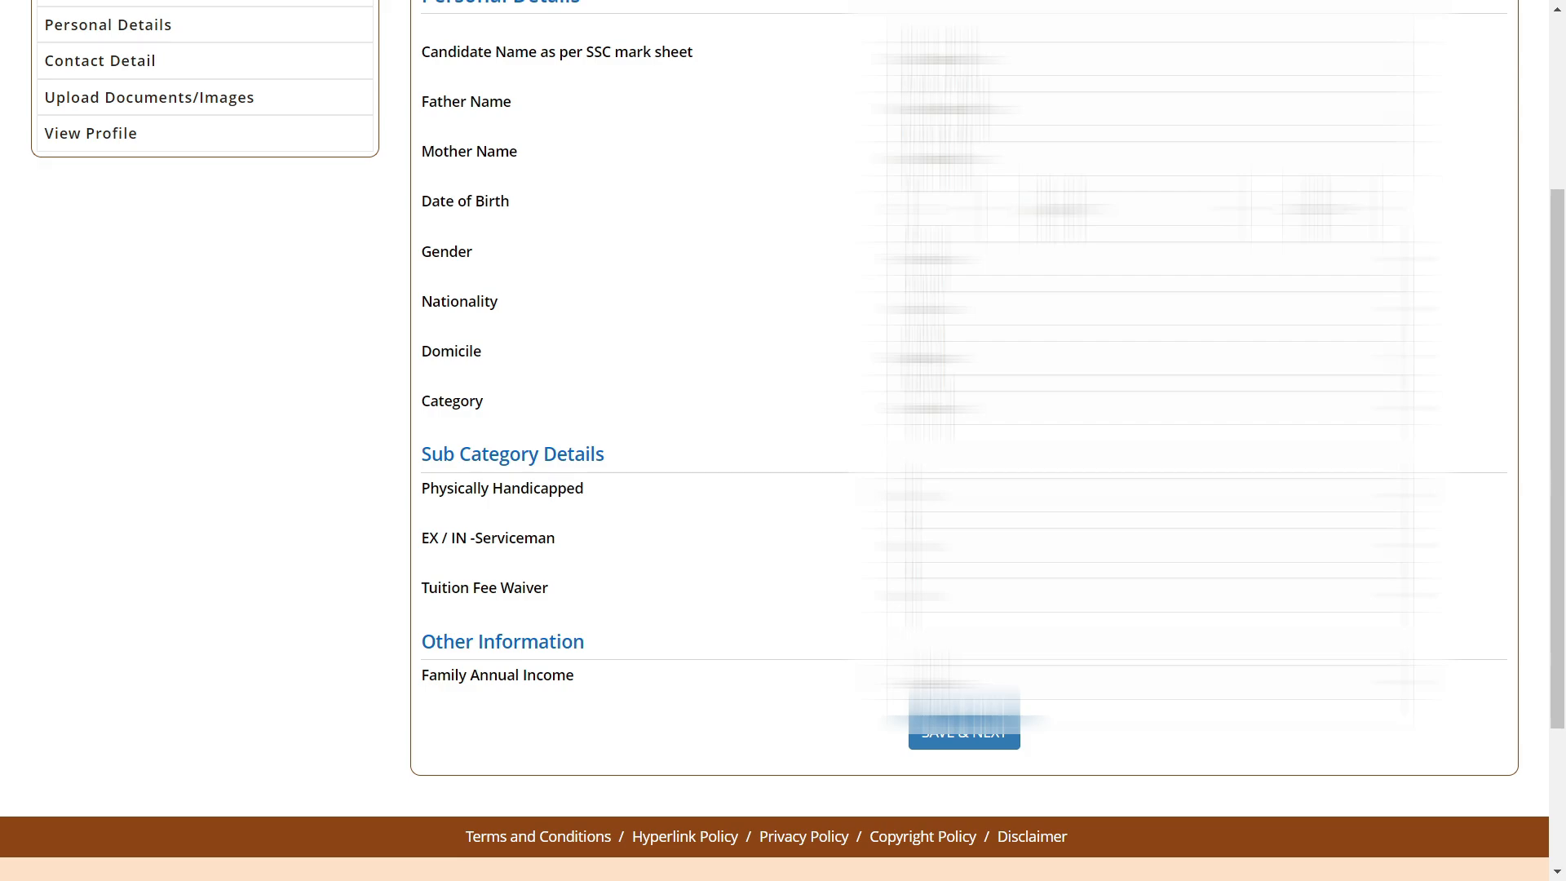
pyautogui.scroll(-1, 783, 441)
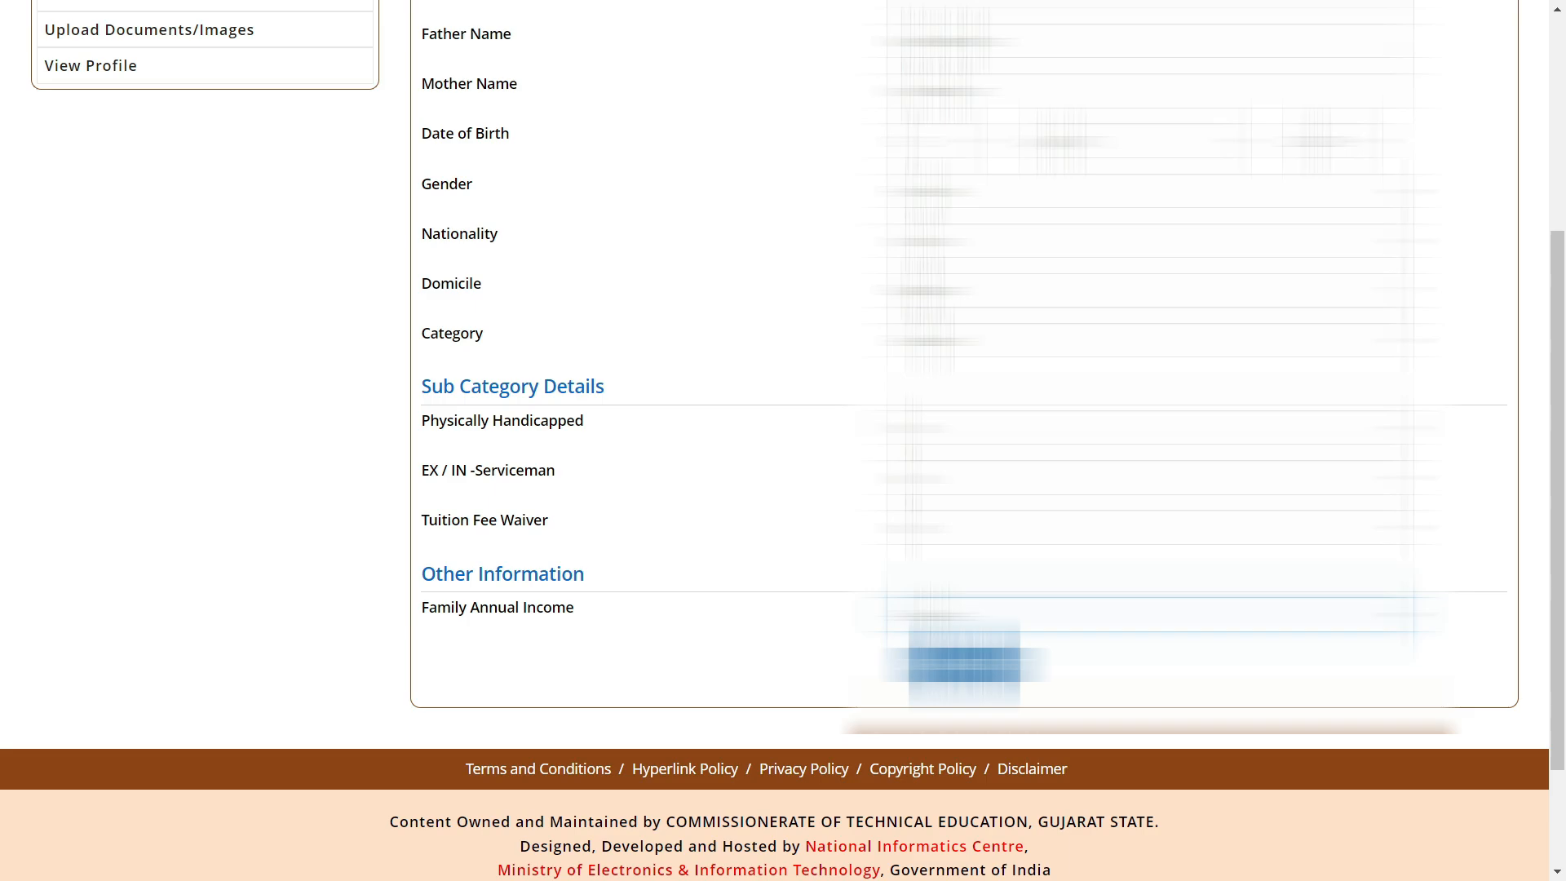
pyautogui.click(964, 665)
# Step: Save the personal details with SAVE & NEXT and confirm Yes
pyautogui.click(964, 665)
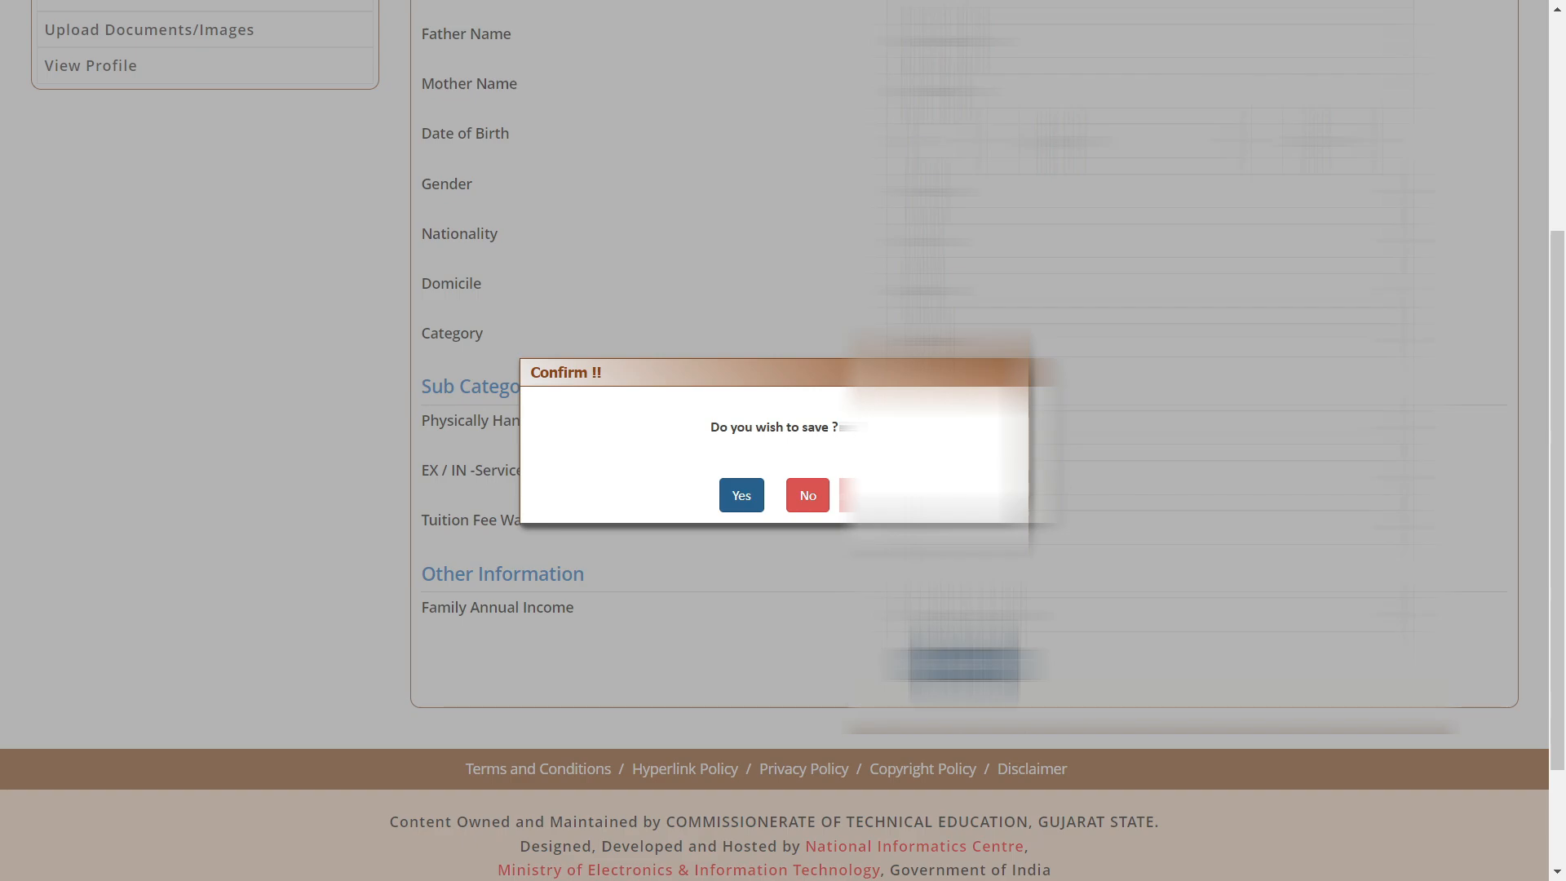
pyautogui.click(742, 495)
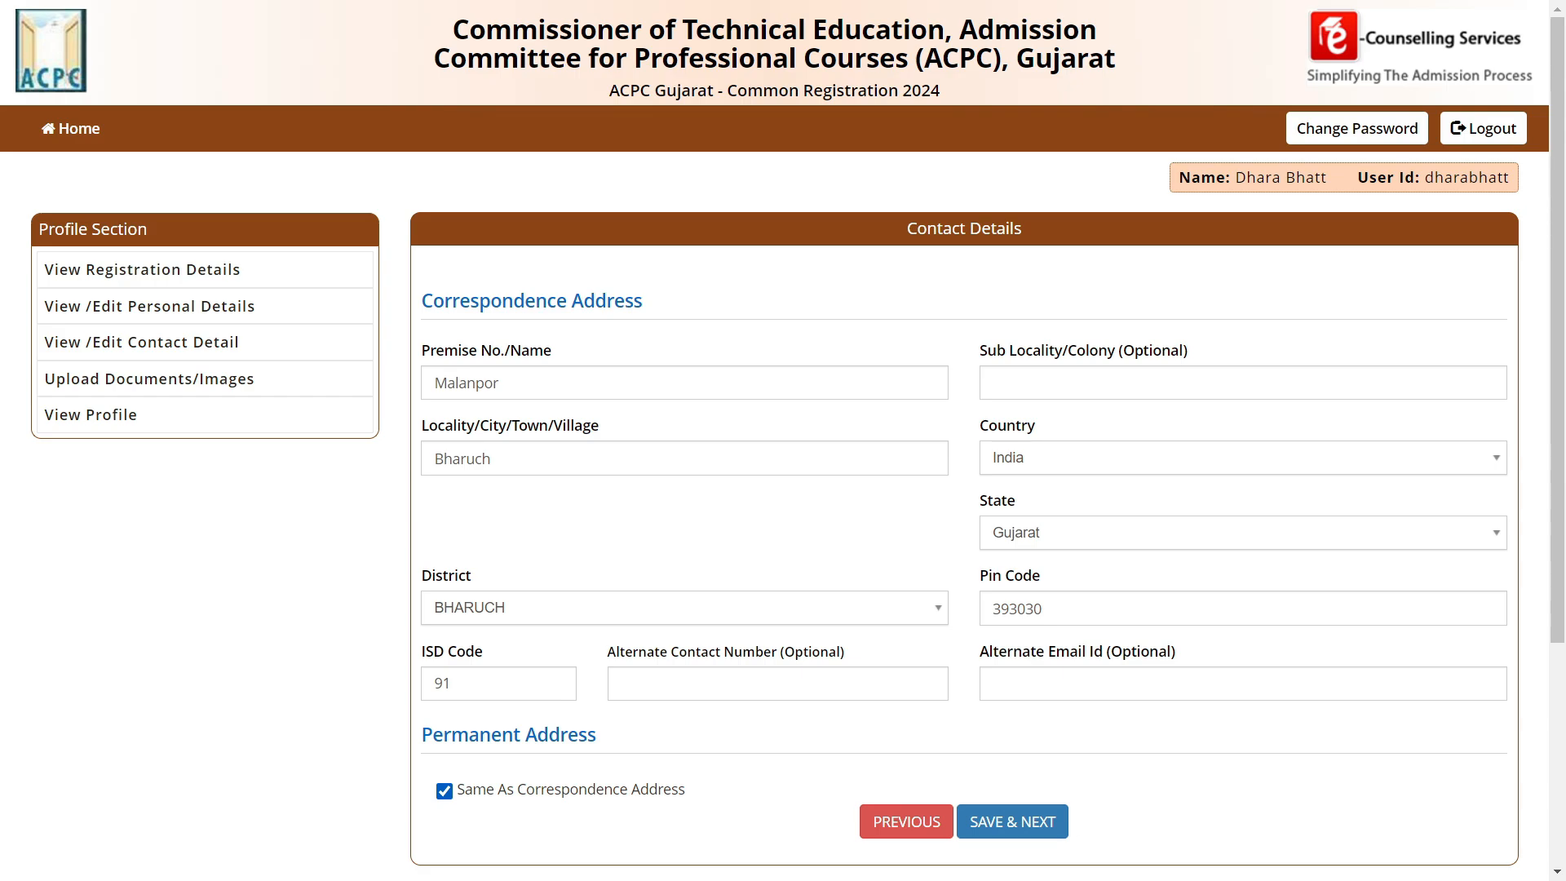
pyautogui.click(444, 791)
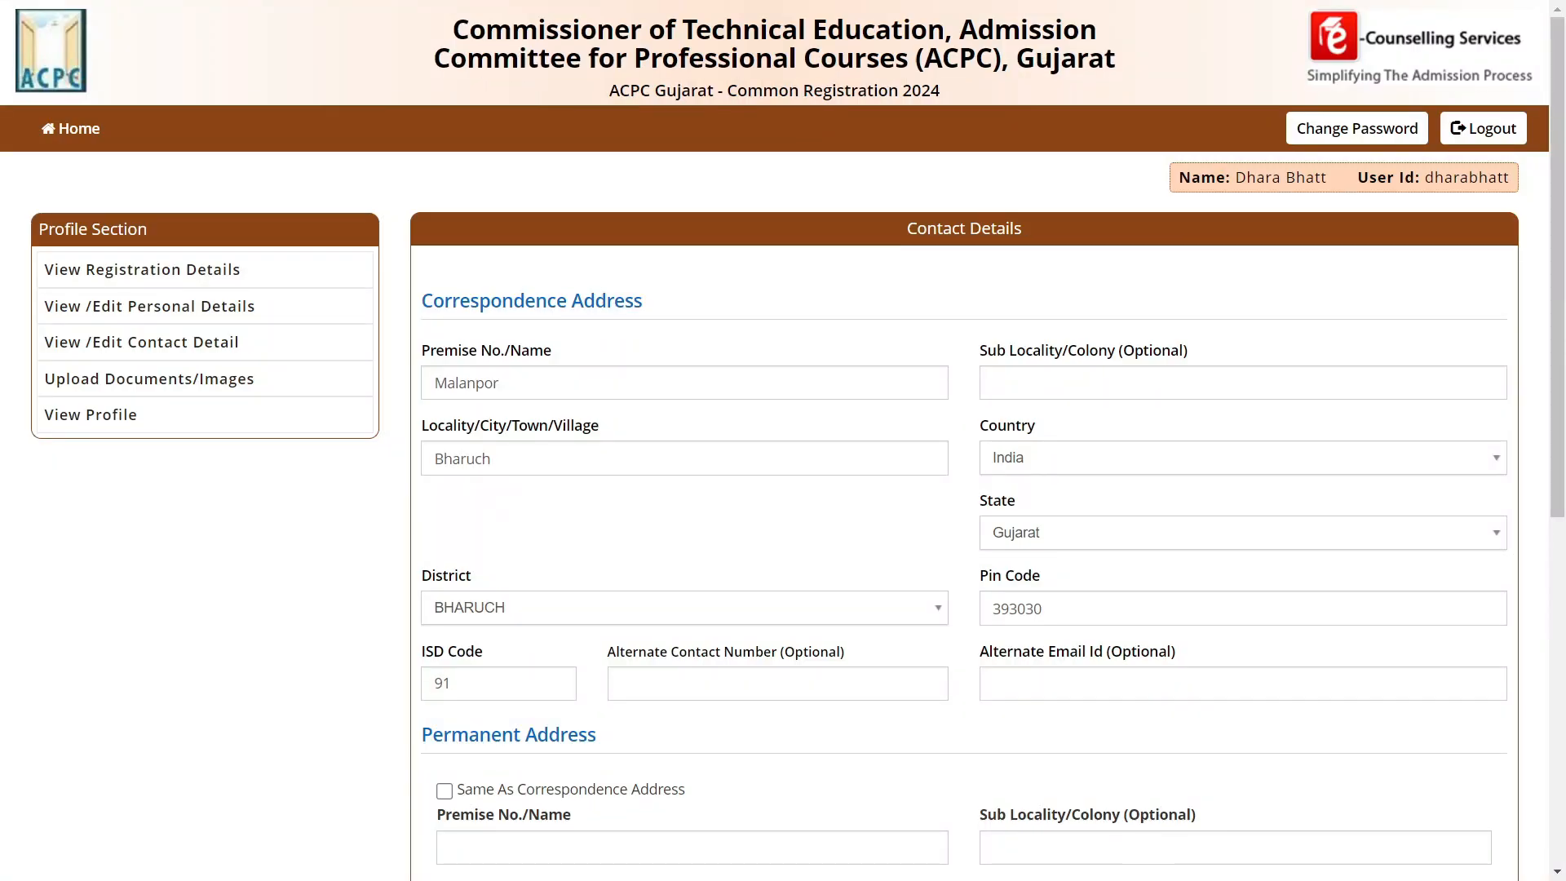
pyautogui.scroll(-8, 783, 440)
pyautogui.scroll(3, 783, 440)
pyautogui.scroll(-1, 783, 440)
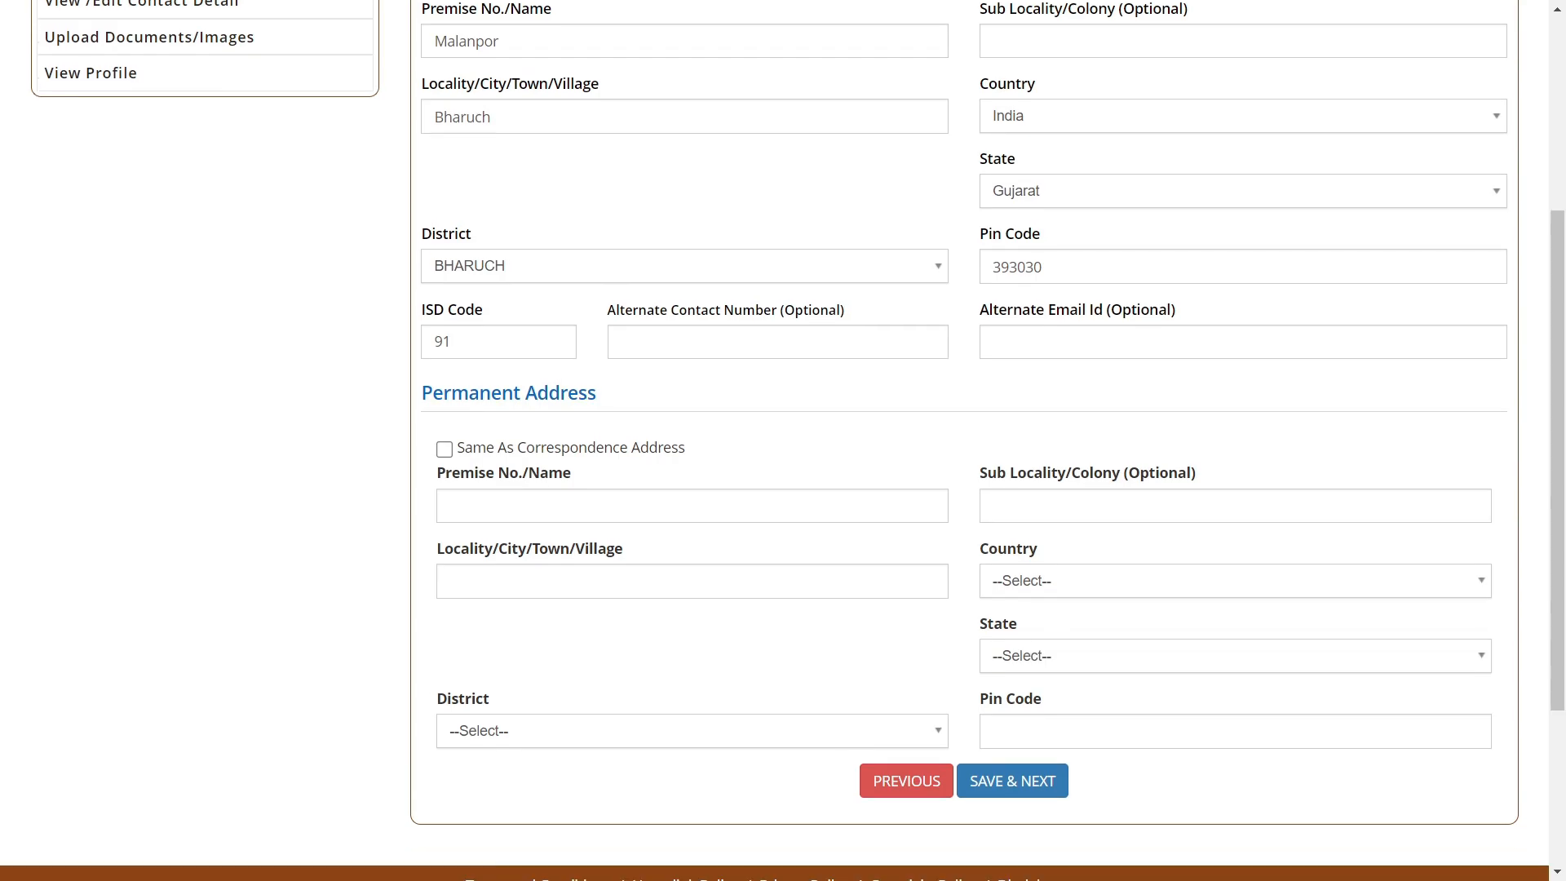
pyautogui.scroll(-1, 783, 440)
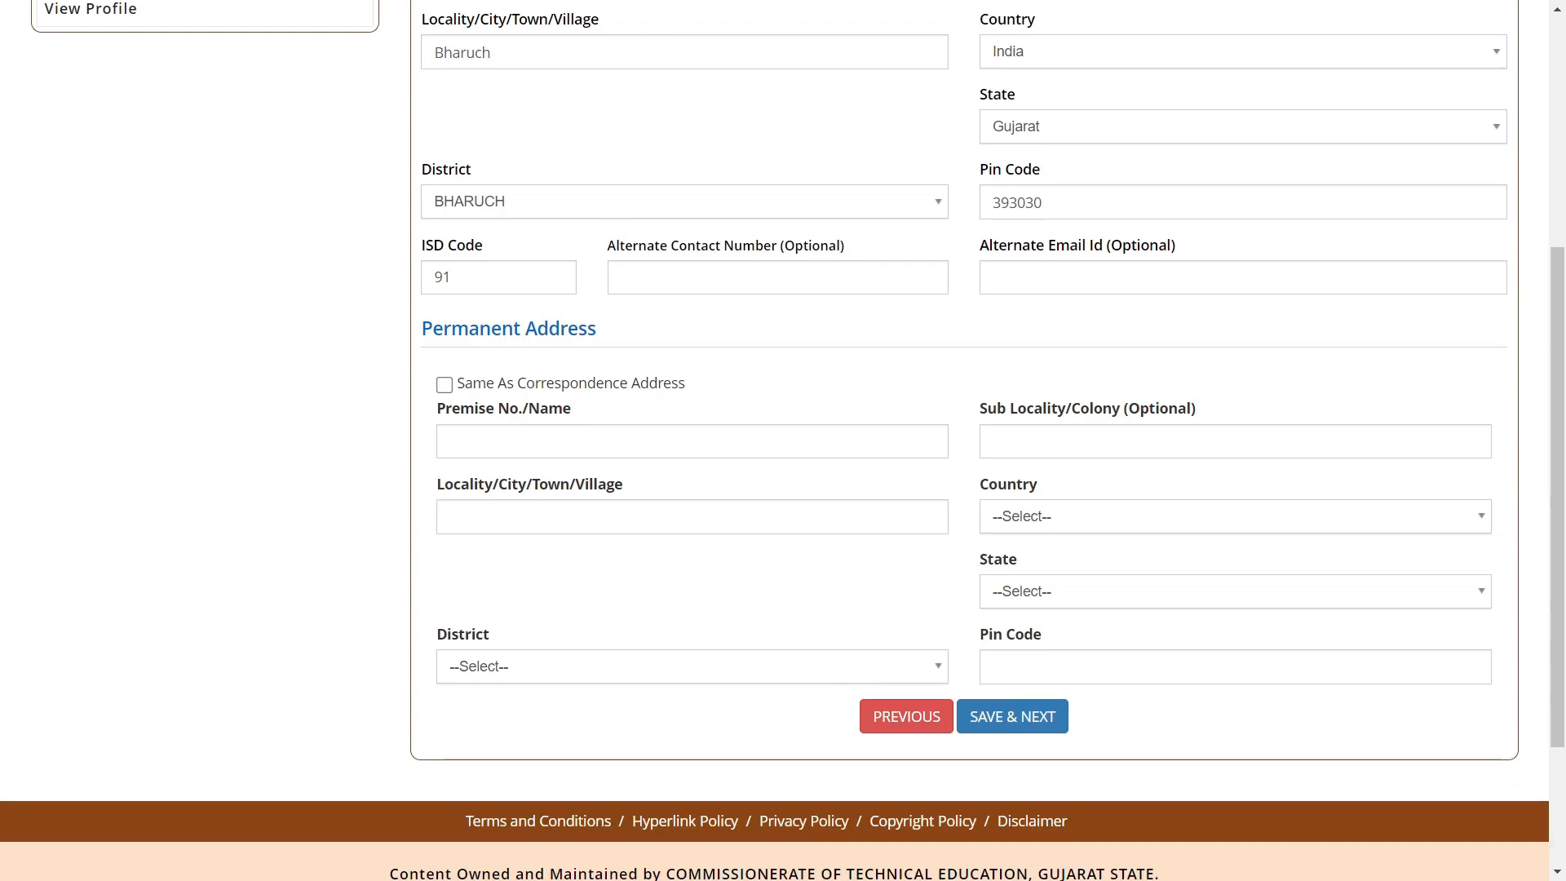
pyautogui.click(443, 384)
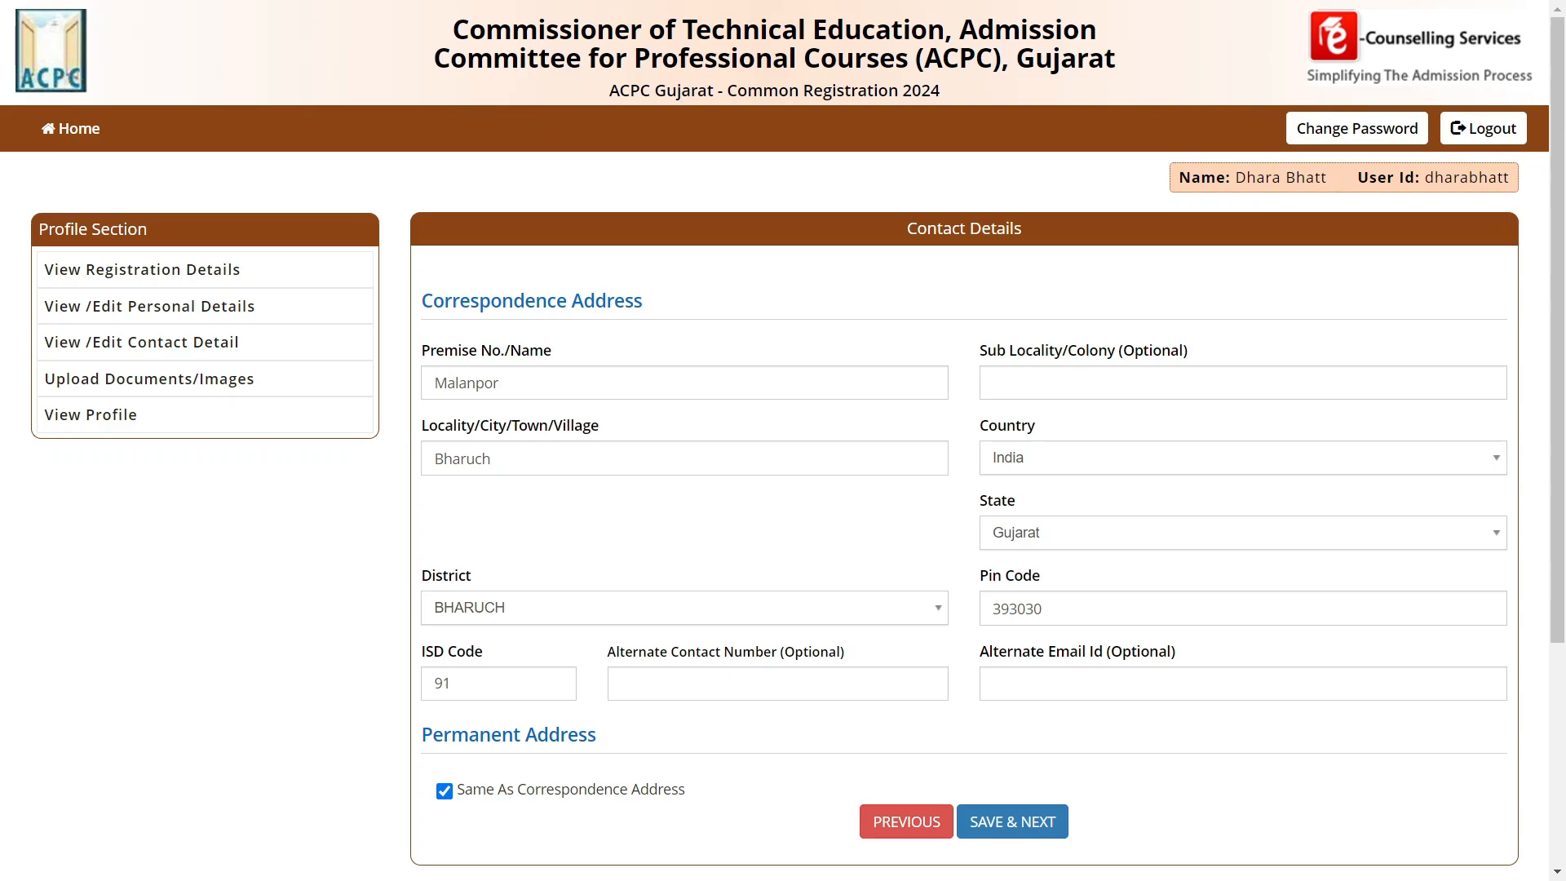
# Step: Save the contact details with SAVE & NEXT and confirm Yes
pyautogui.click(1012, 821)
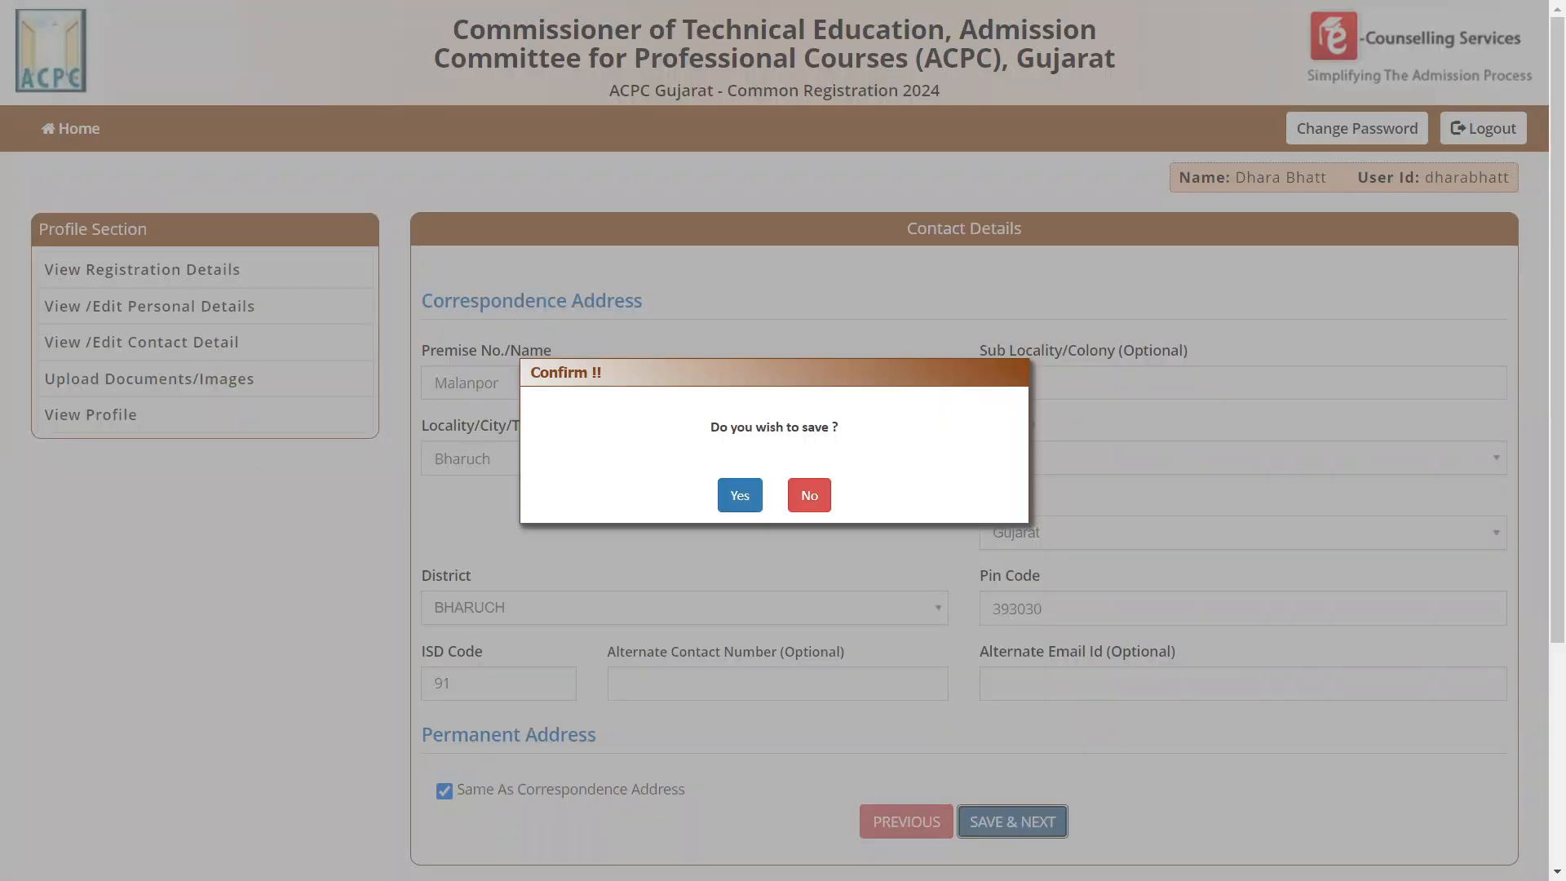
pyautogui.click(739, 495)
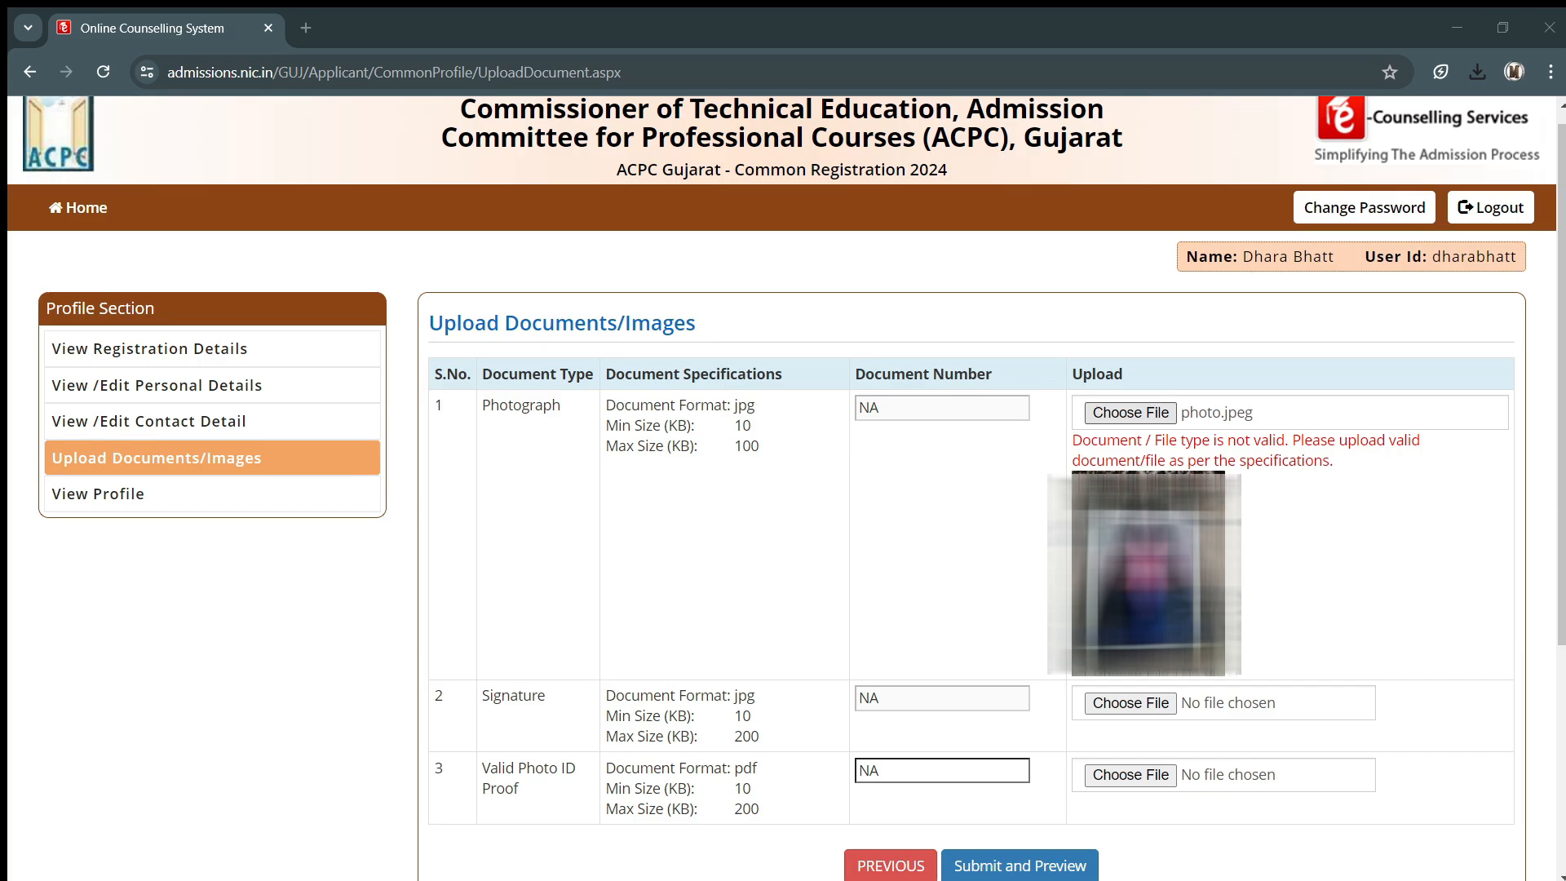
# Step: Submit the chosen documents for preview and mark the Photograph as self verified
pyautogui.click(1052, 524)
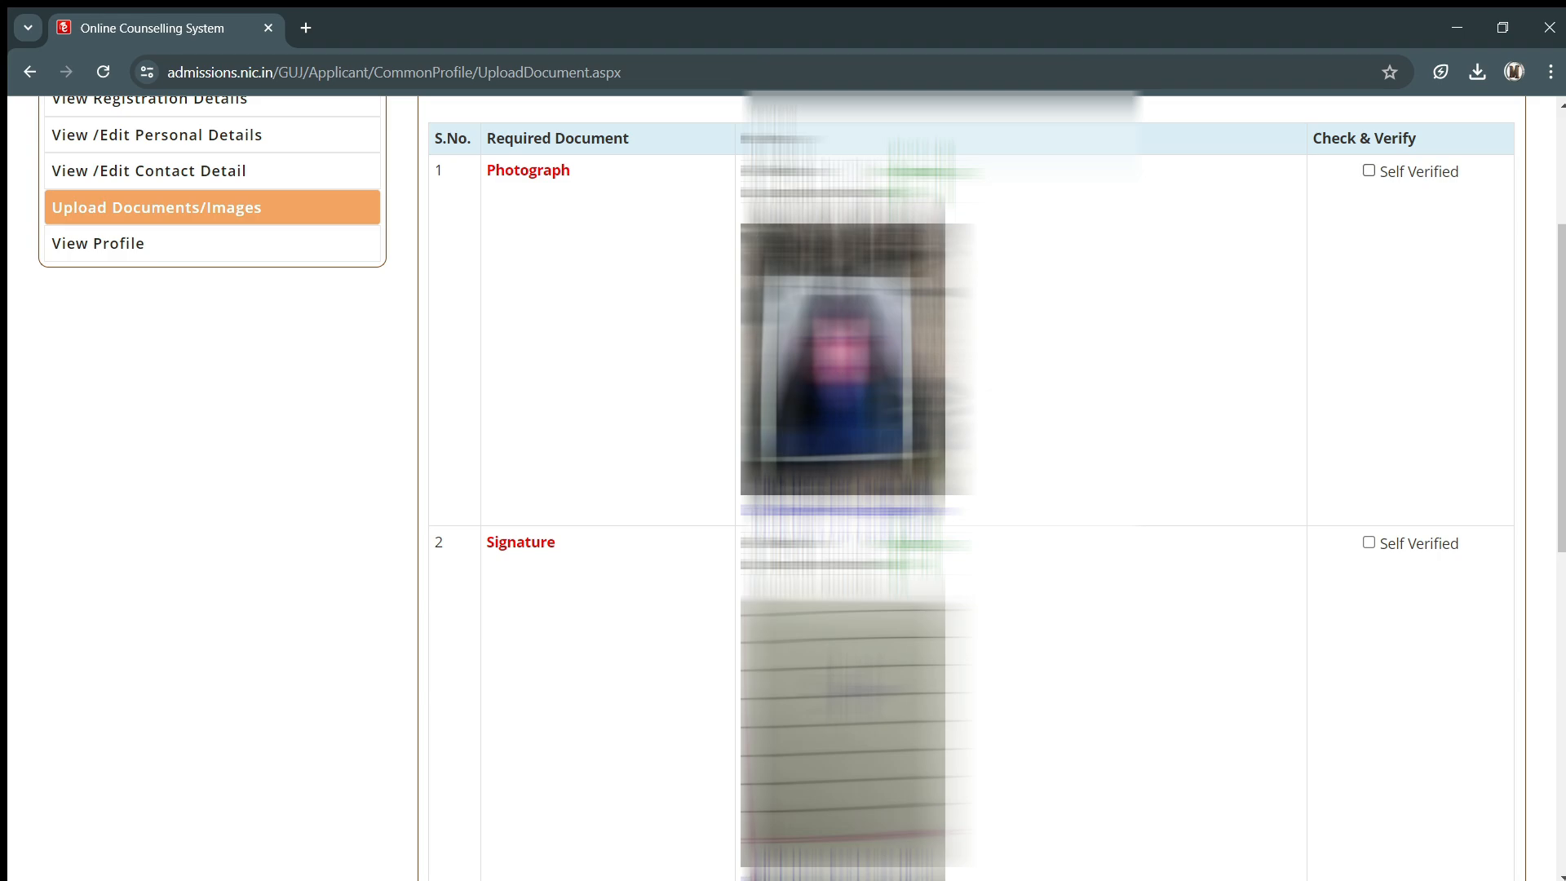
pyautogui.click(1368, 170)
pyautogui.scroll(-2, 1368, 171)
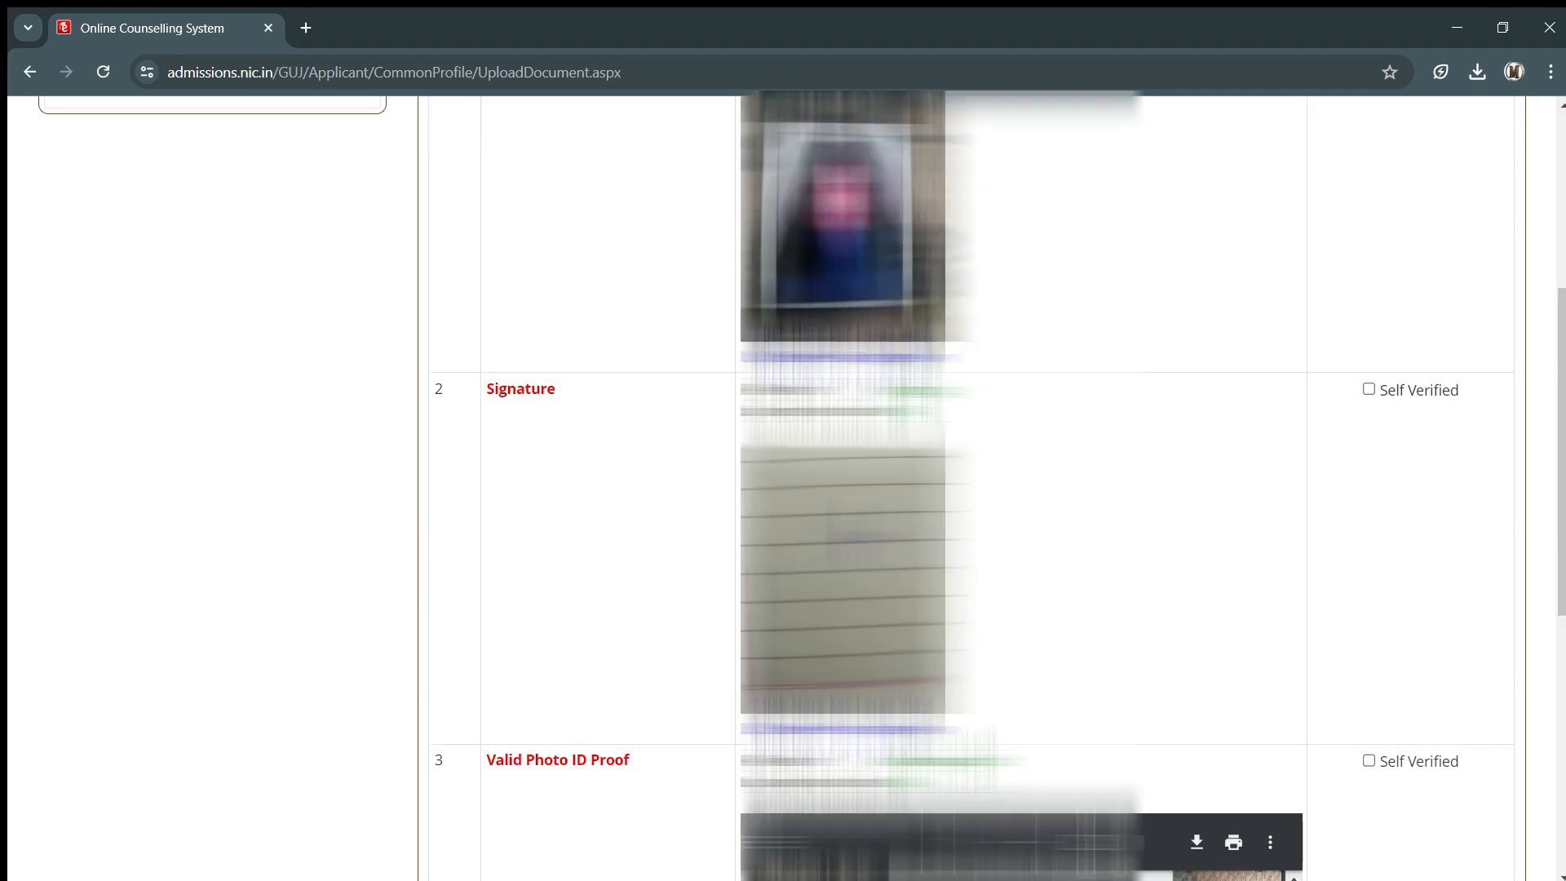
pyautogui.scroll(2, 970, 490)
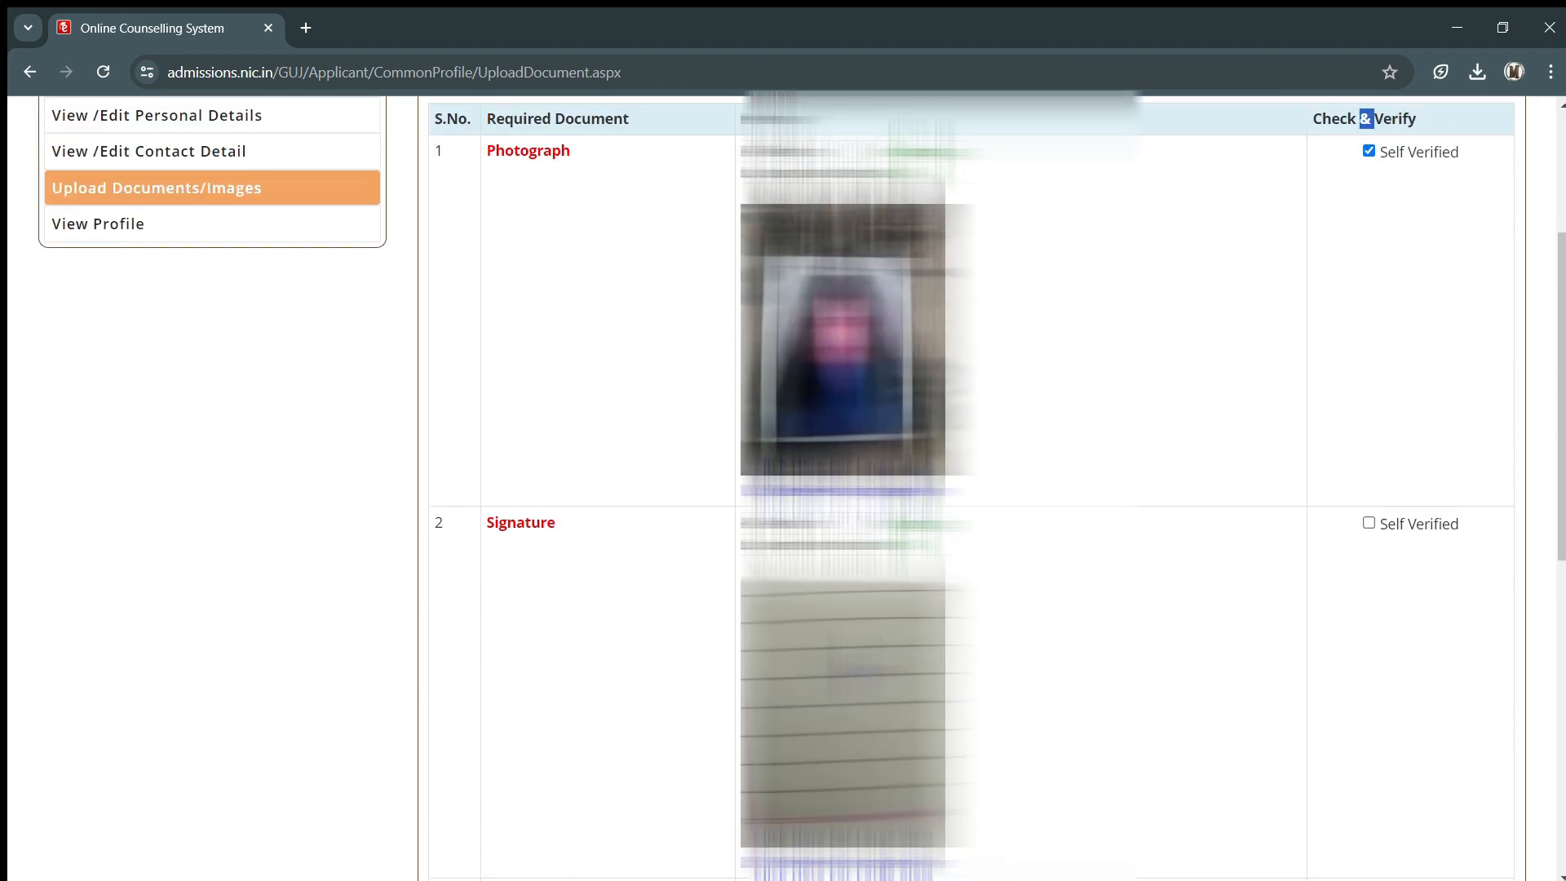
pyautogui.tripleClick(1361, 118)
pyautogui.scroll(1, 800, 485)
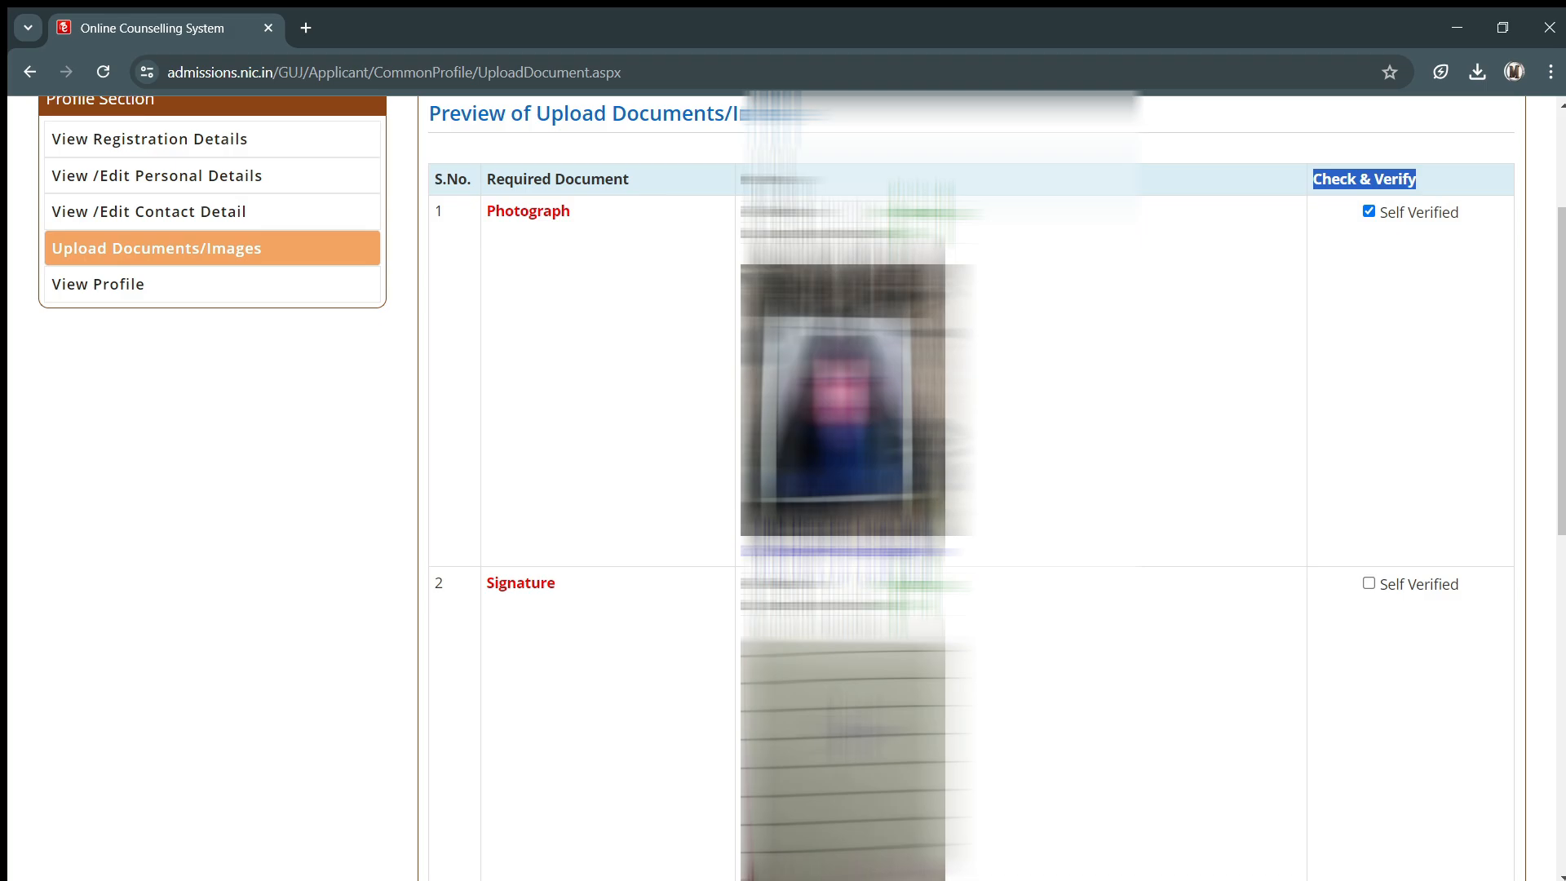
pyautogui.scroll(-4, 971, 490)
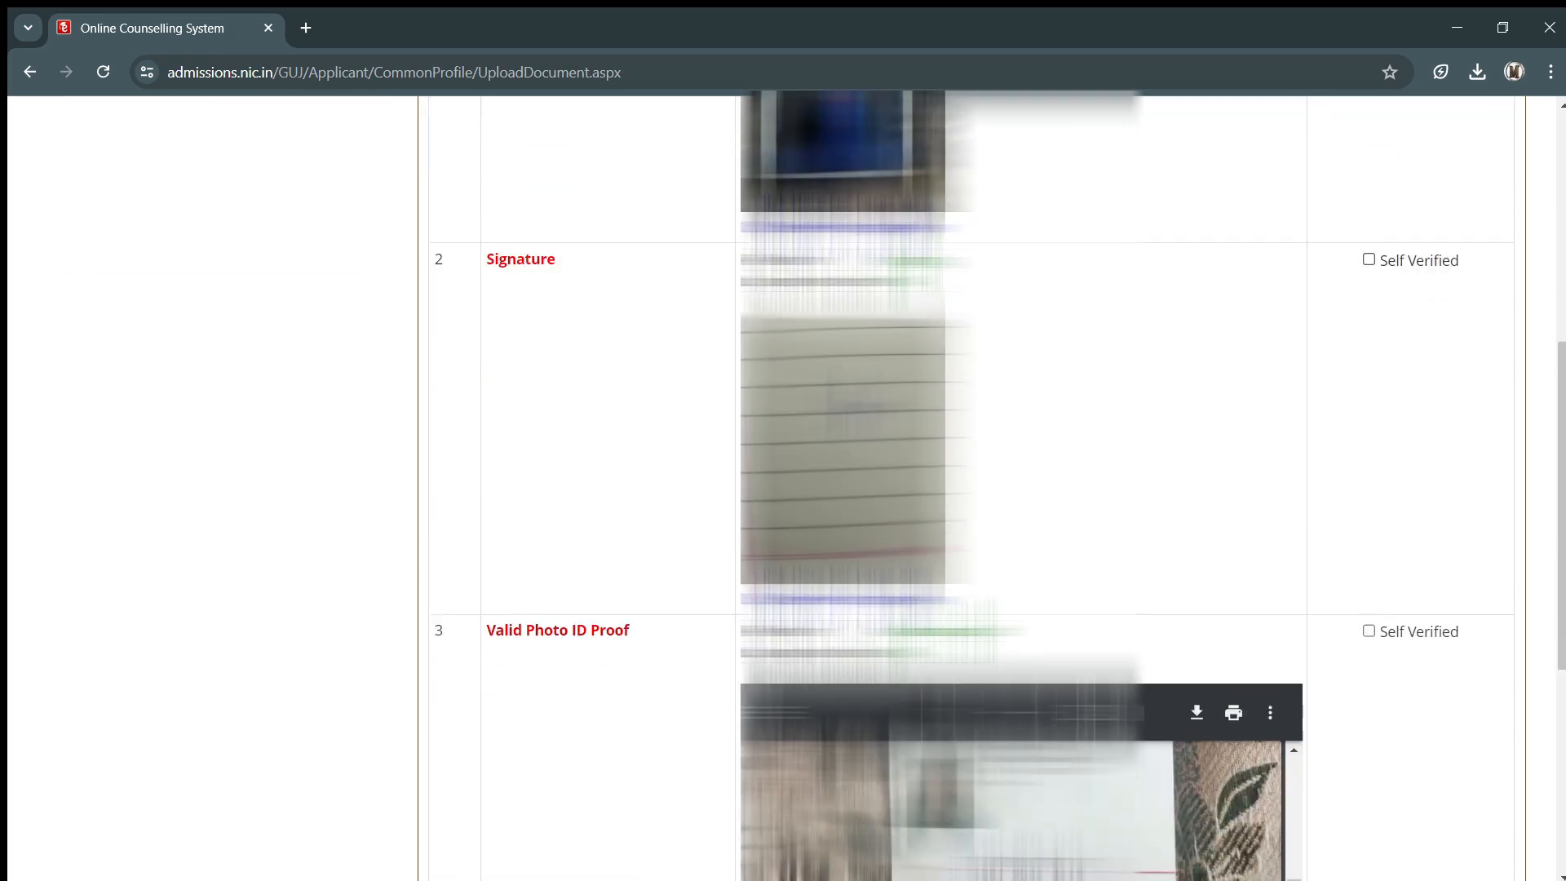
# Step: Self-verify the Signature and Valid Photo ID Proof, then save and confirm OK
pyautogui.click(1368, 259)
pyautogui.scroll(-4, 990, 485)
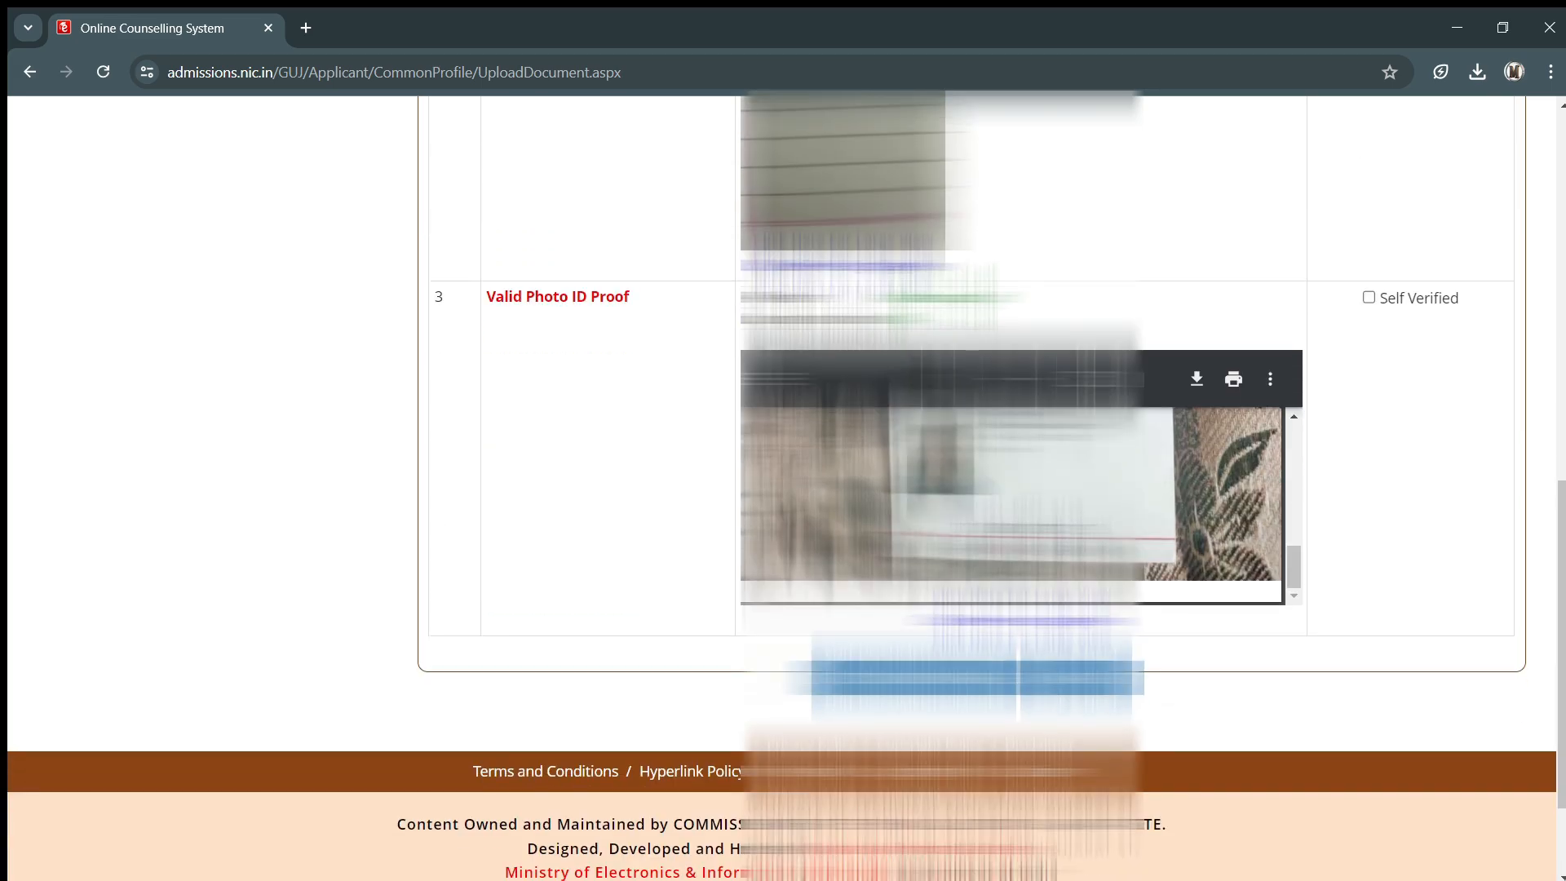
pyautogui.click(1368, 297)
pyautogui.click(1075, 678)
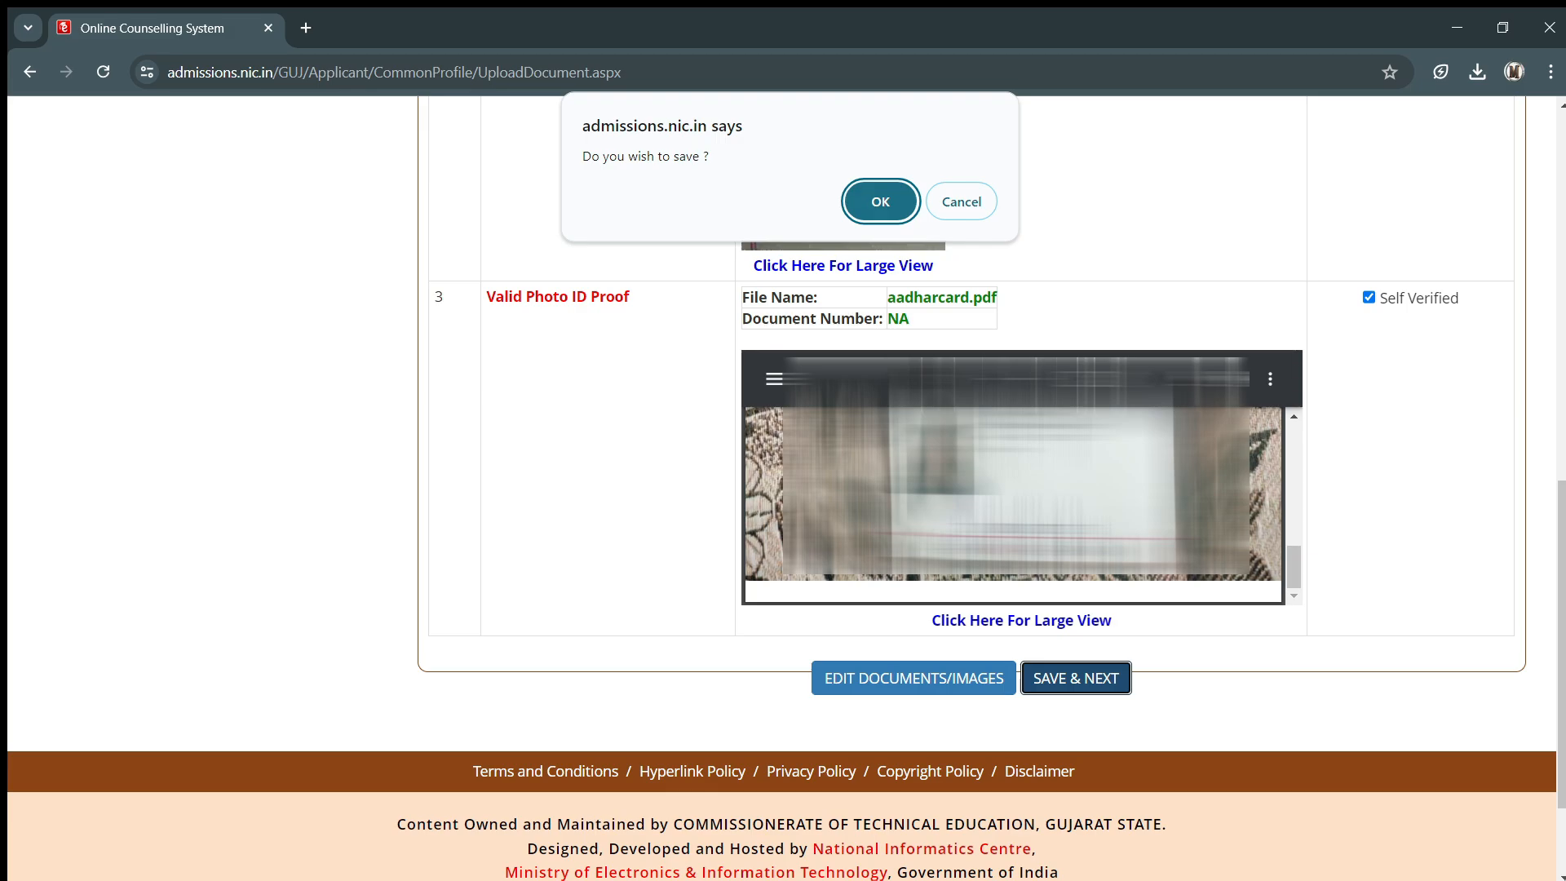
pyautogui.press('Return')
pyautogui.scroll(-10, 970, 489)
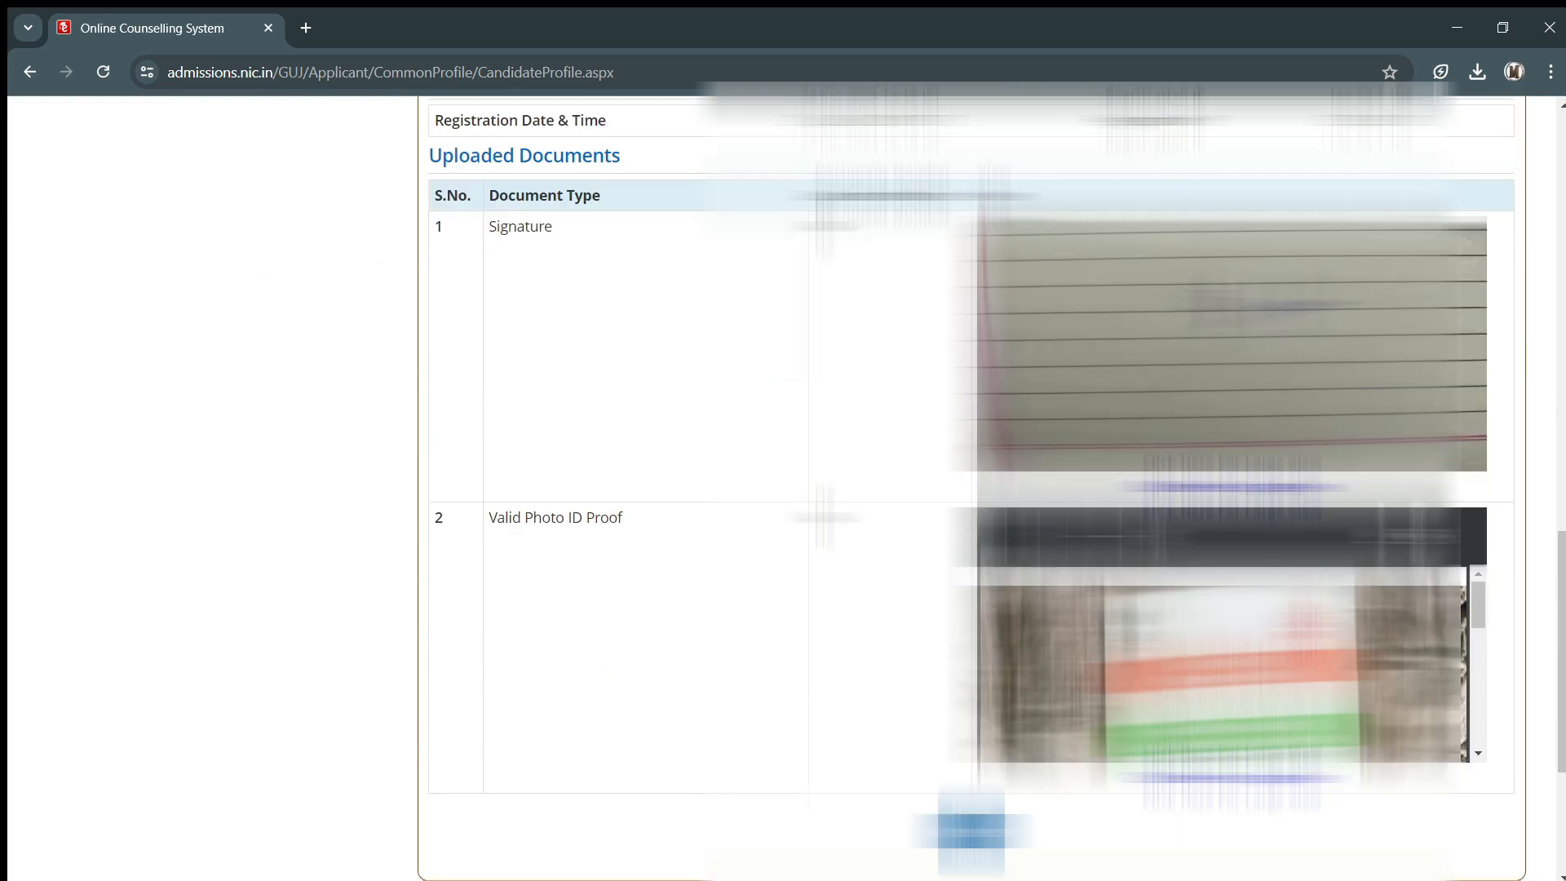
# Step: Go back to the Dashboard and review the Apply For list of 2024 counselling registrations
pyautogui.scroll(-4, 1223, 653)
pyautogui.click(970, 830)
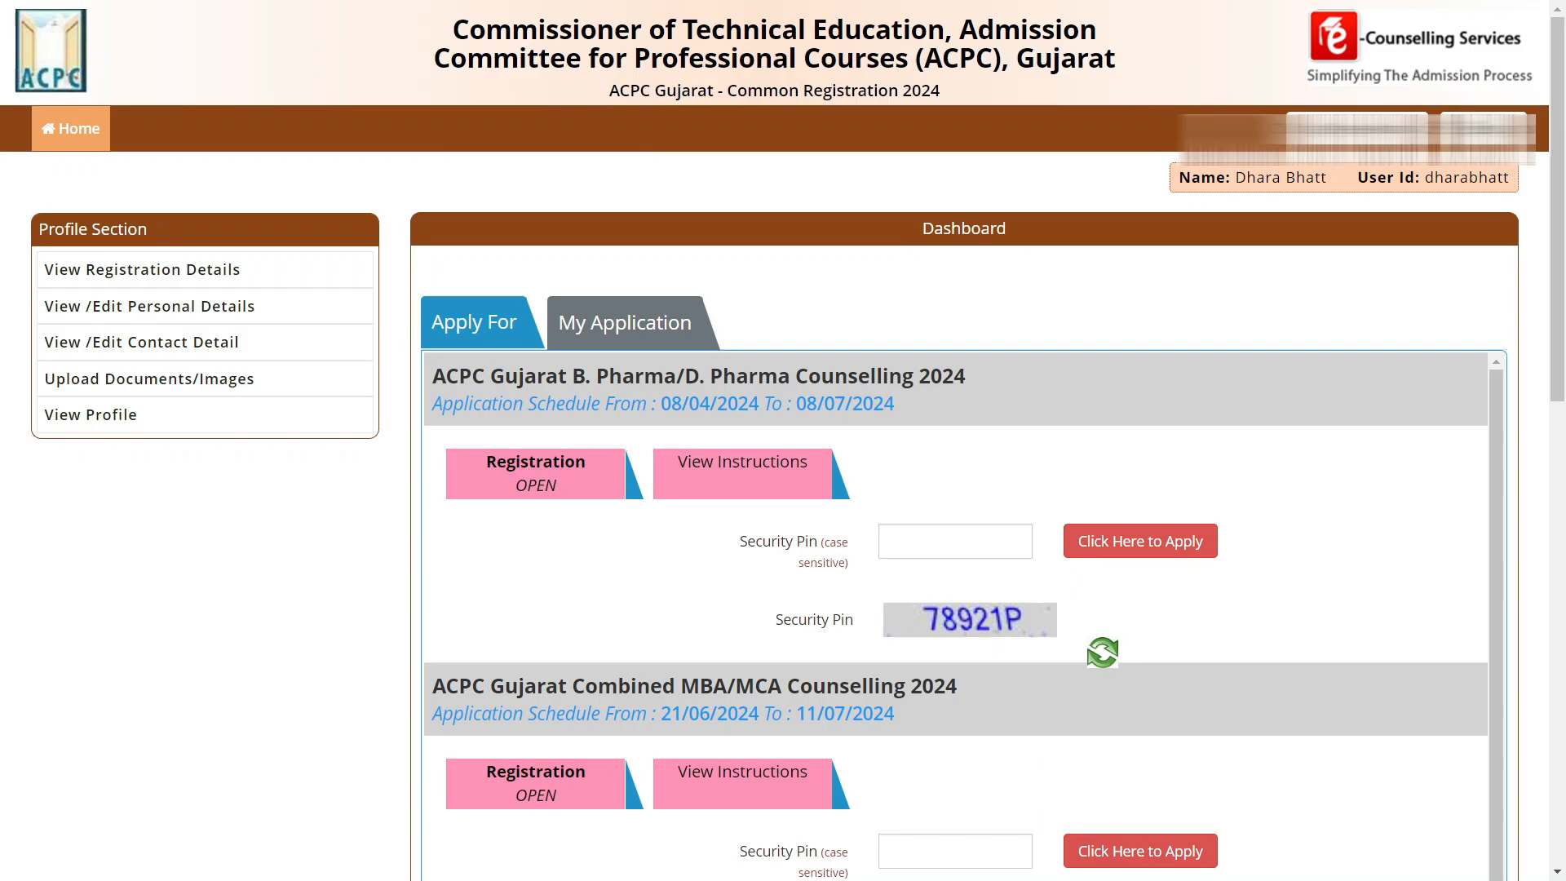
pyautogui.scroll(-1, 782, 440)
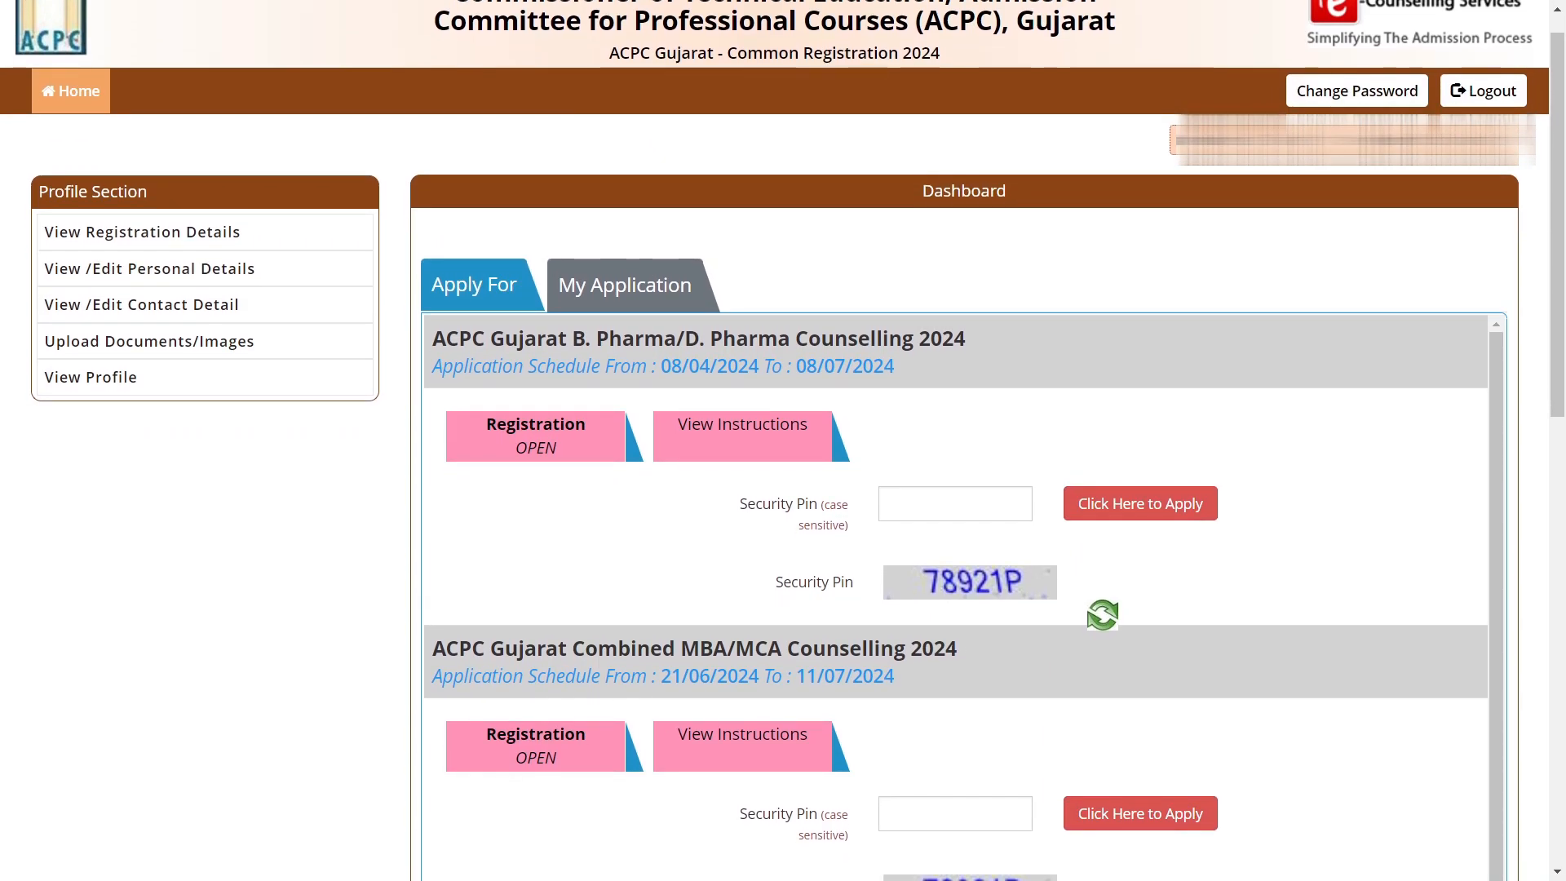
pyautogui.scroll(-1, 783, 441)
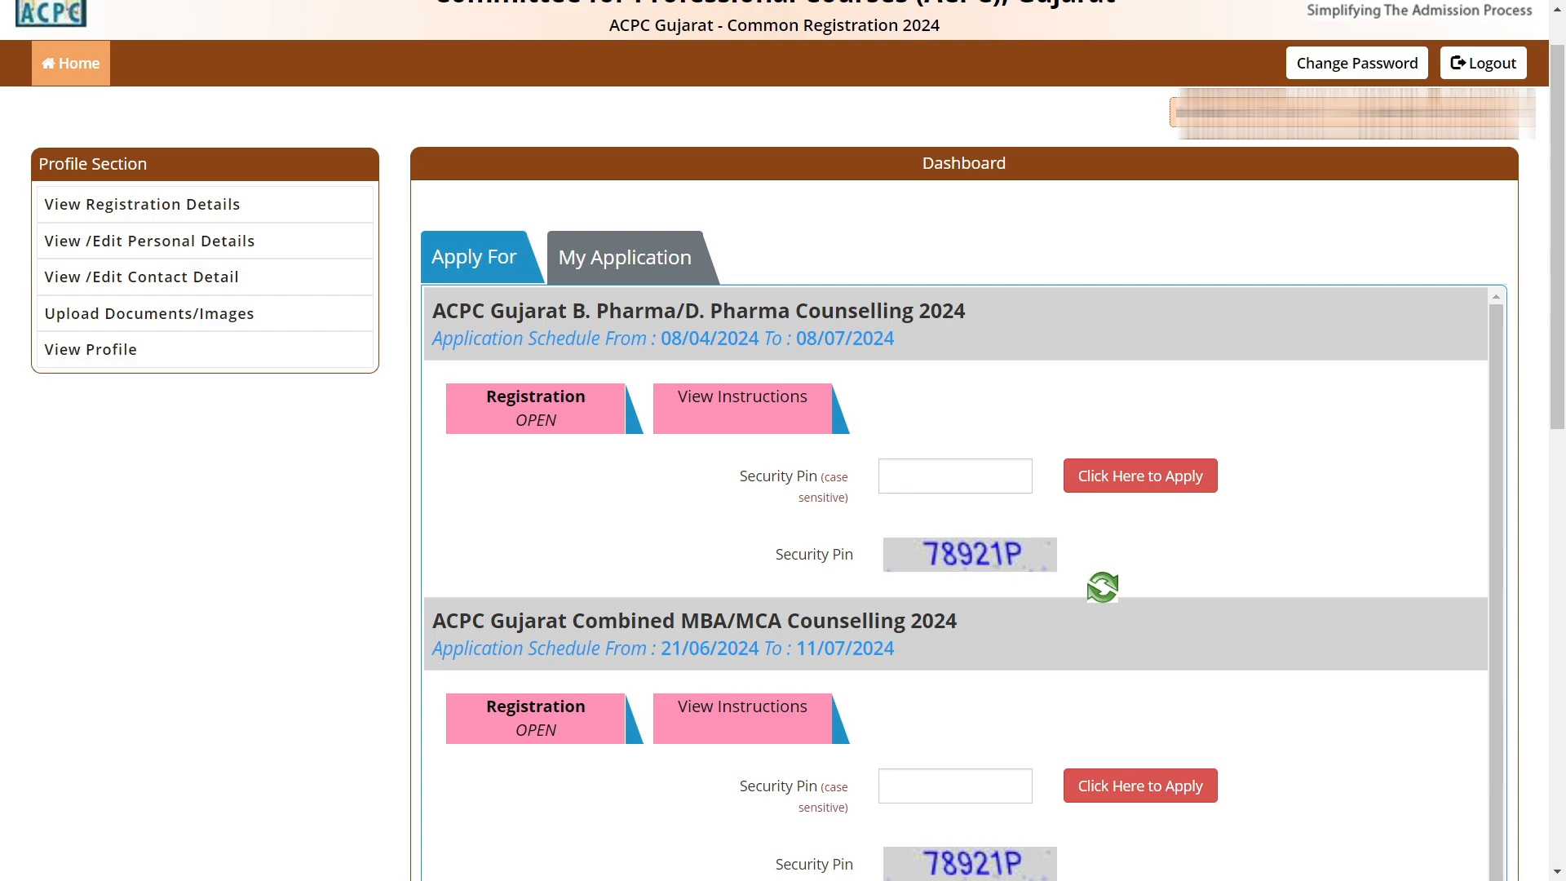
pyautogui.scroll(-4, 783, 440)
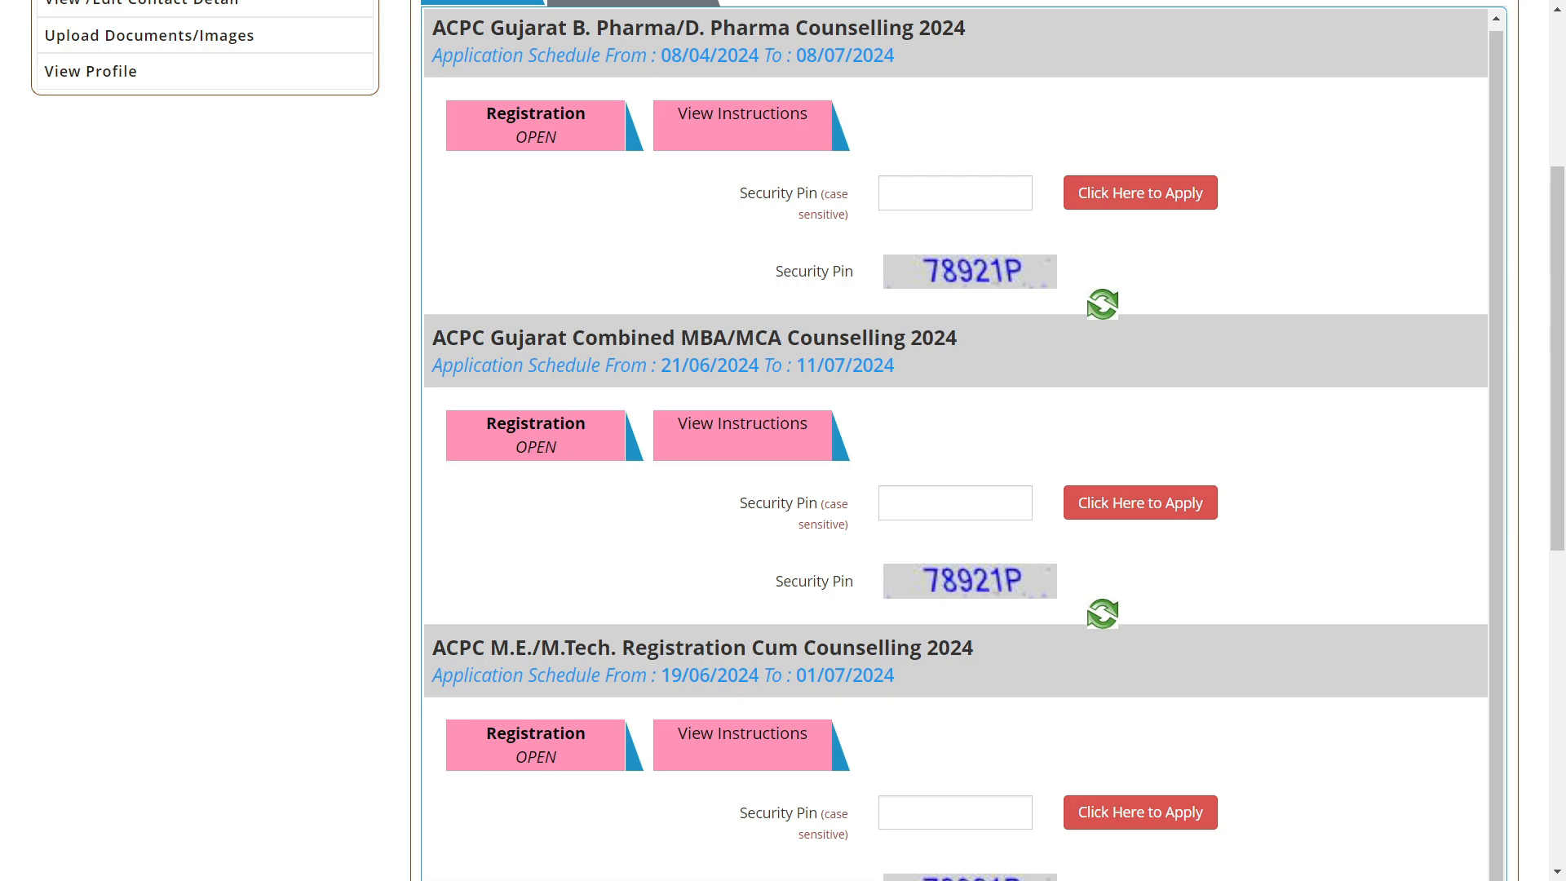
pyautogui.scroll(-8, 954, 440)
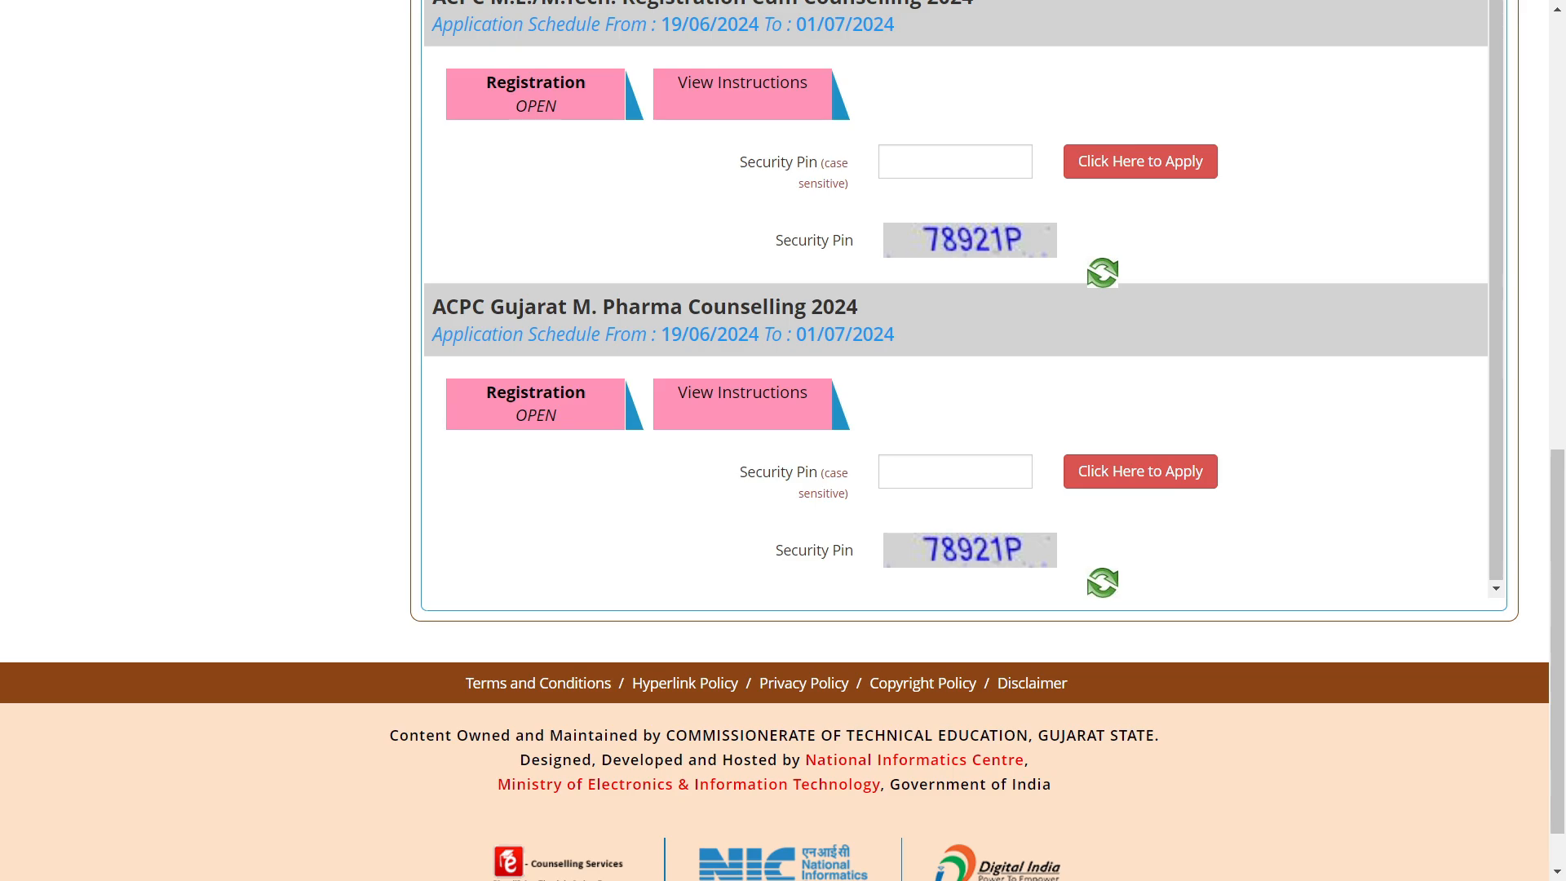
pyautogui.scroll(1, 954, 326)
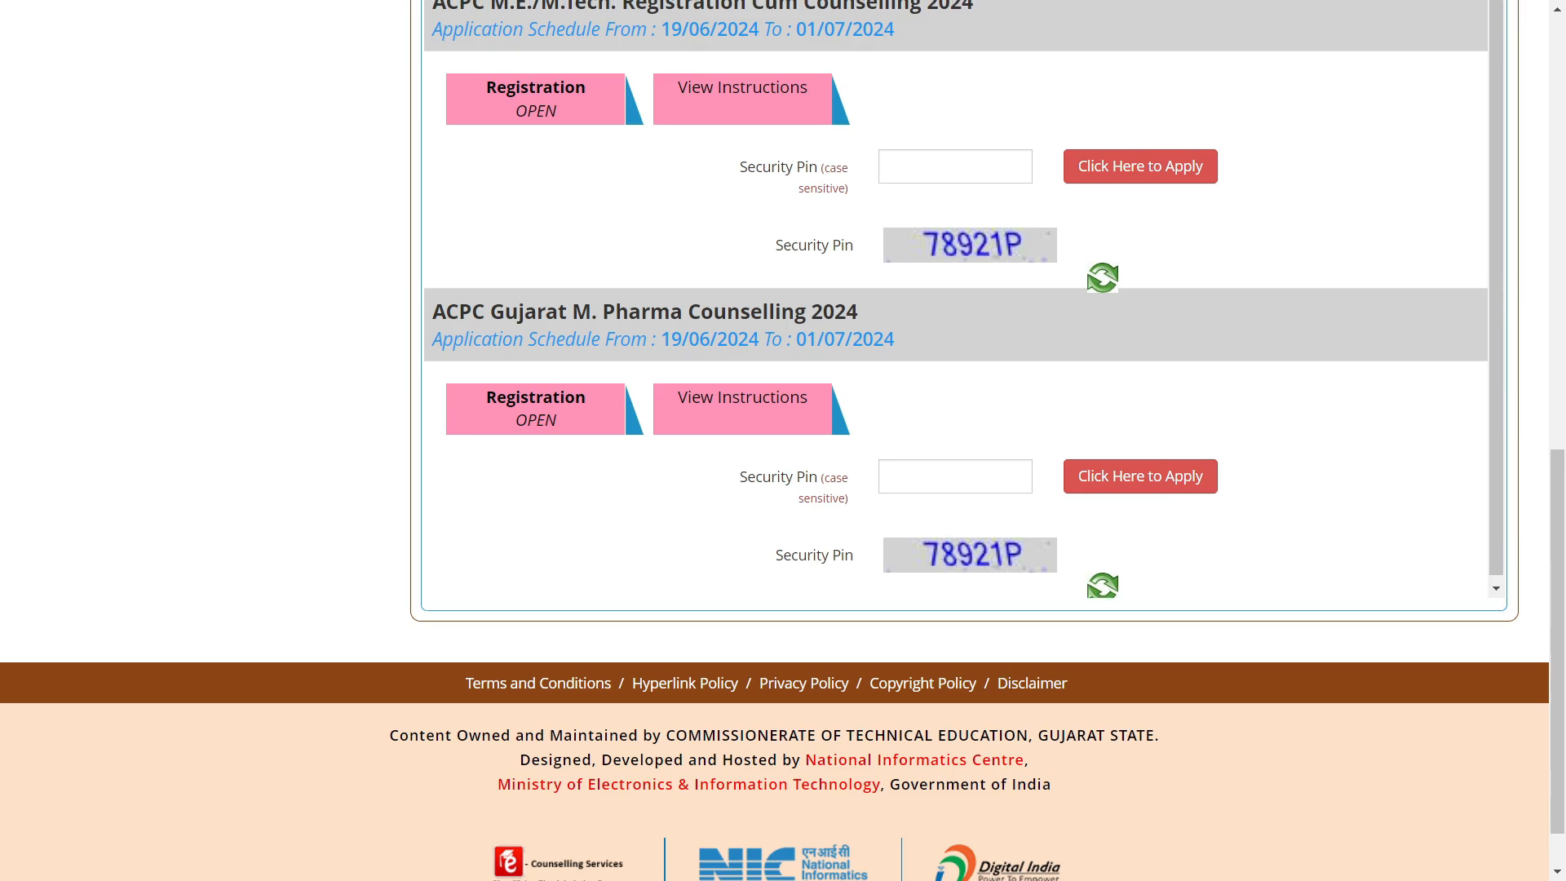
pyautogui.scroll(10, 954, 441)
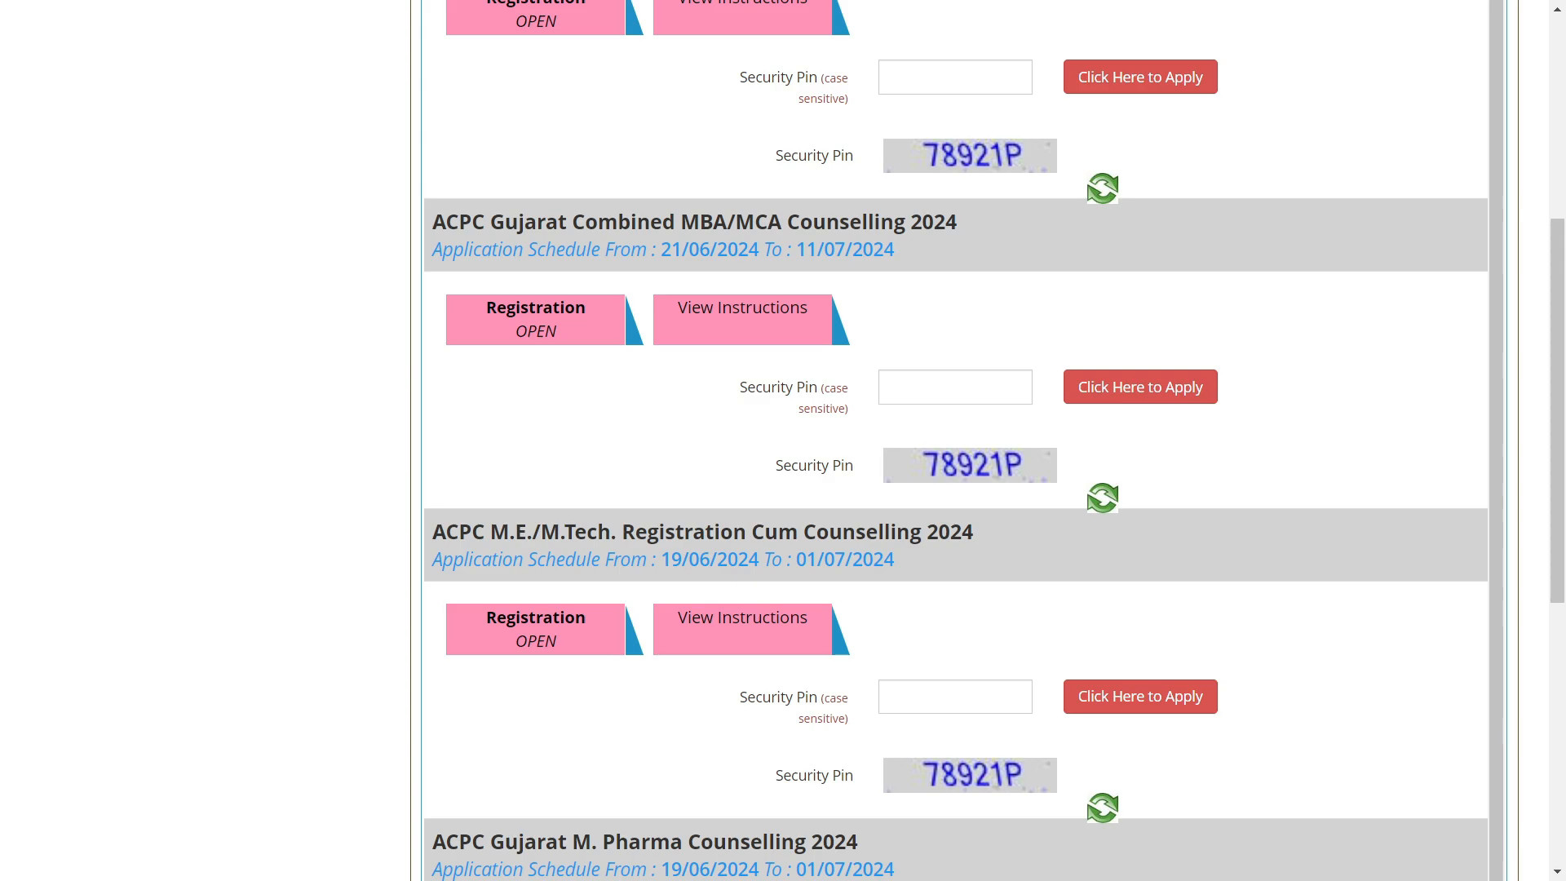
pyautogui.scroll(3, 954, 441)
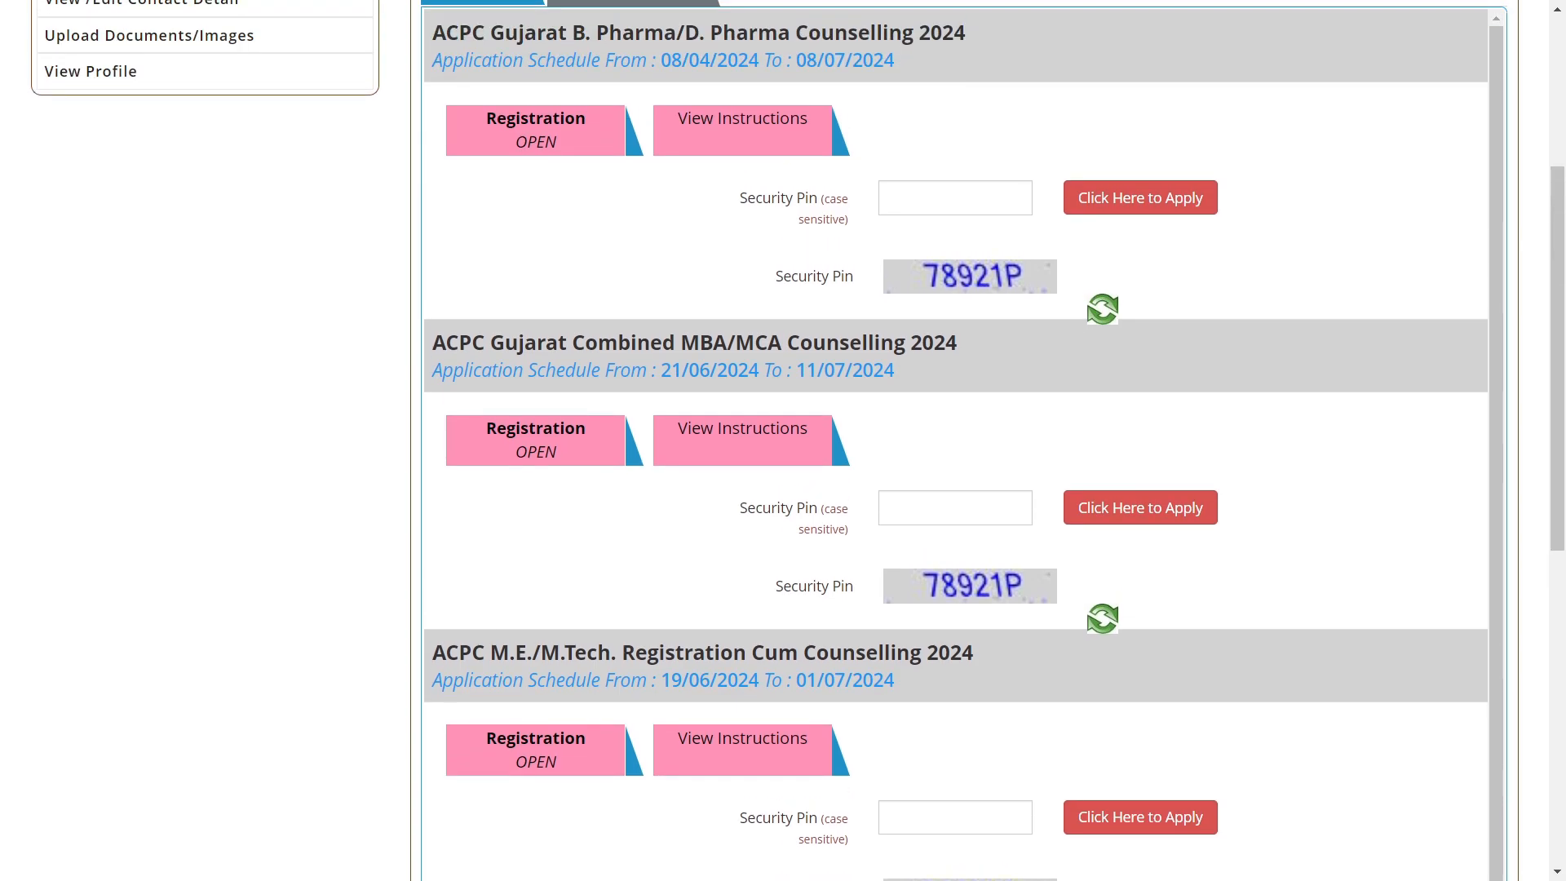
# Step: Enter the security pin for Combined MBA/MCA Counselling 2024 and apply, confirming with Proceed
pyautogui.tripleClick(536, 453)
pyautogui.click(955, 508)
pyautogui.scroll(1, 955, 507)
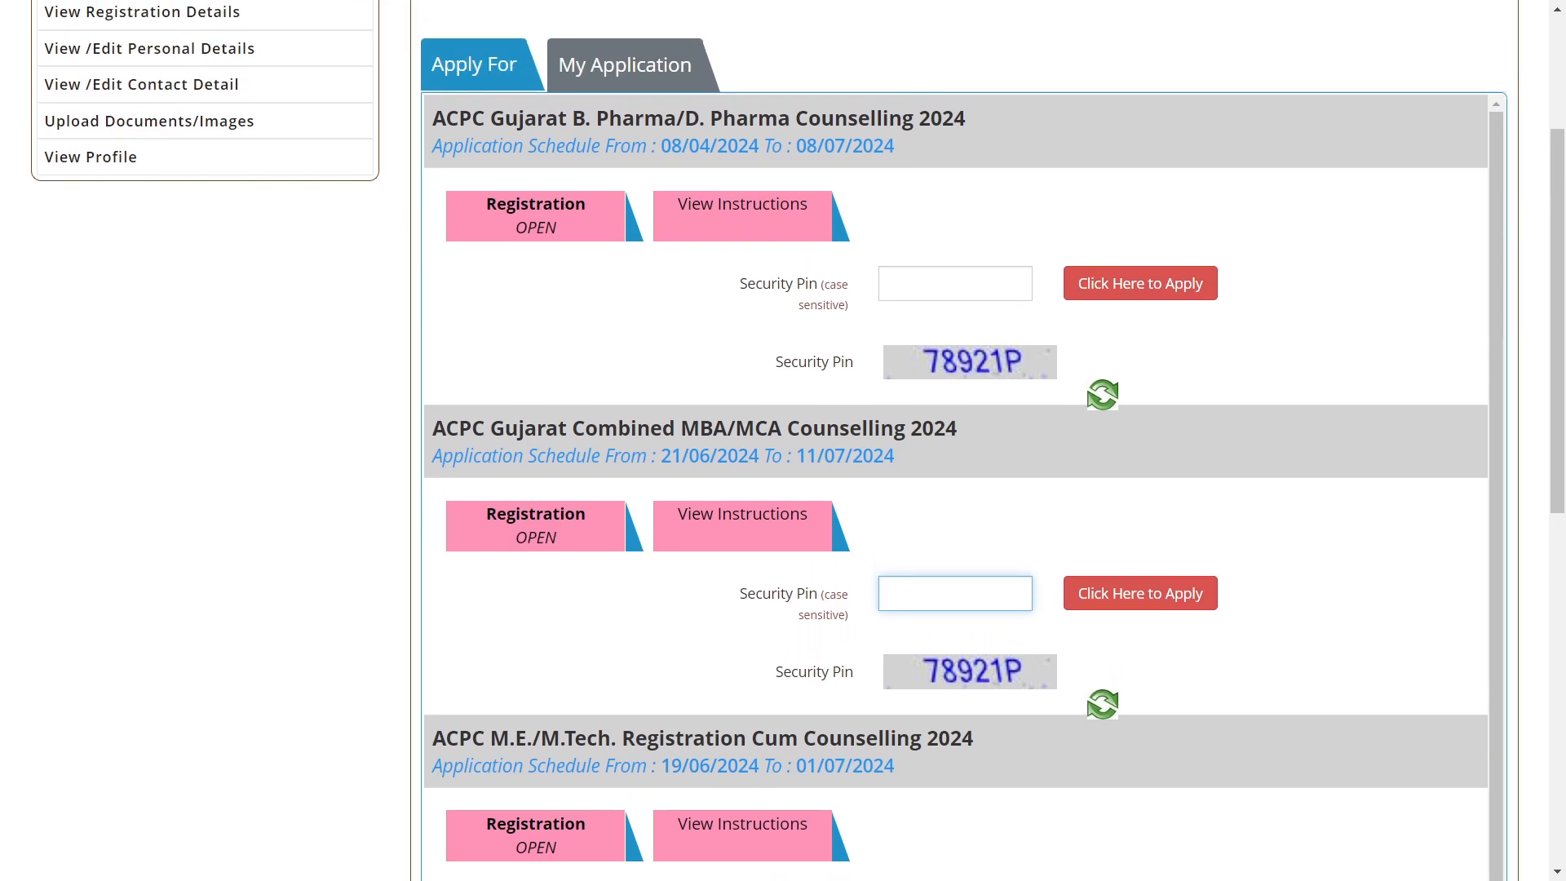
pyautogui.click(1140, 593)
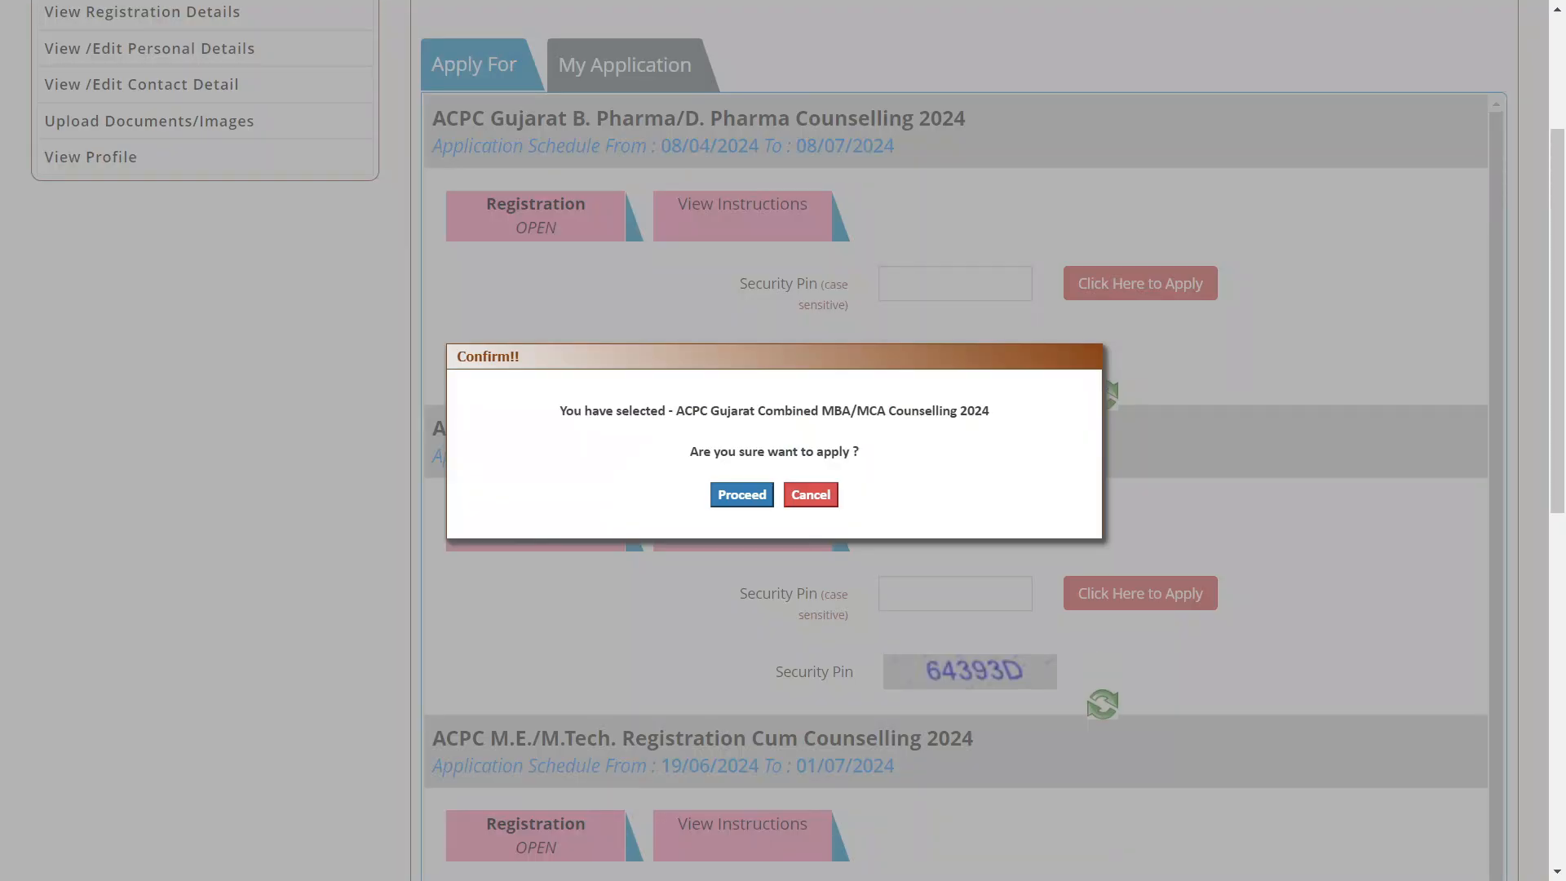
pyautogui.click(742, 495)
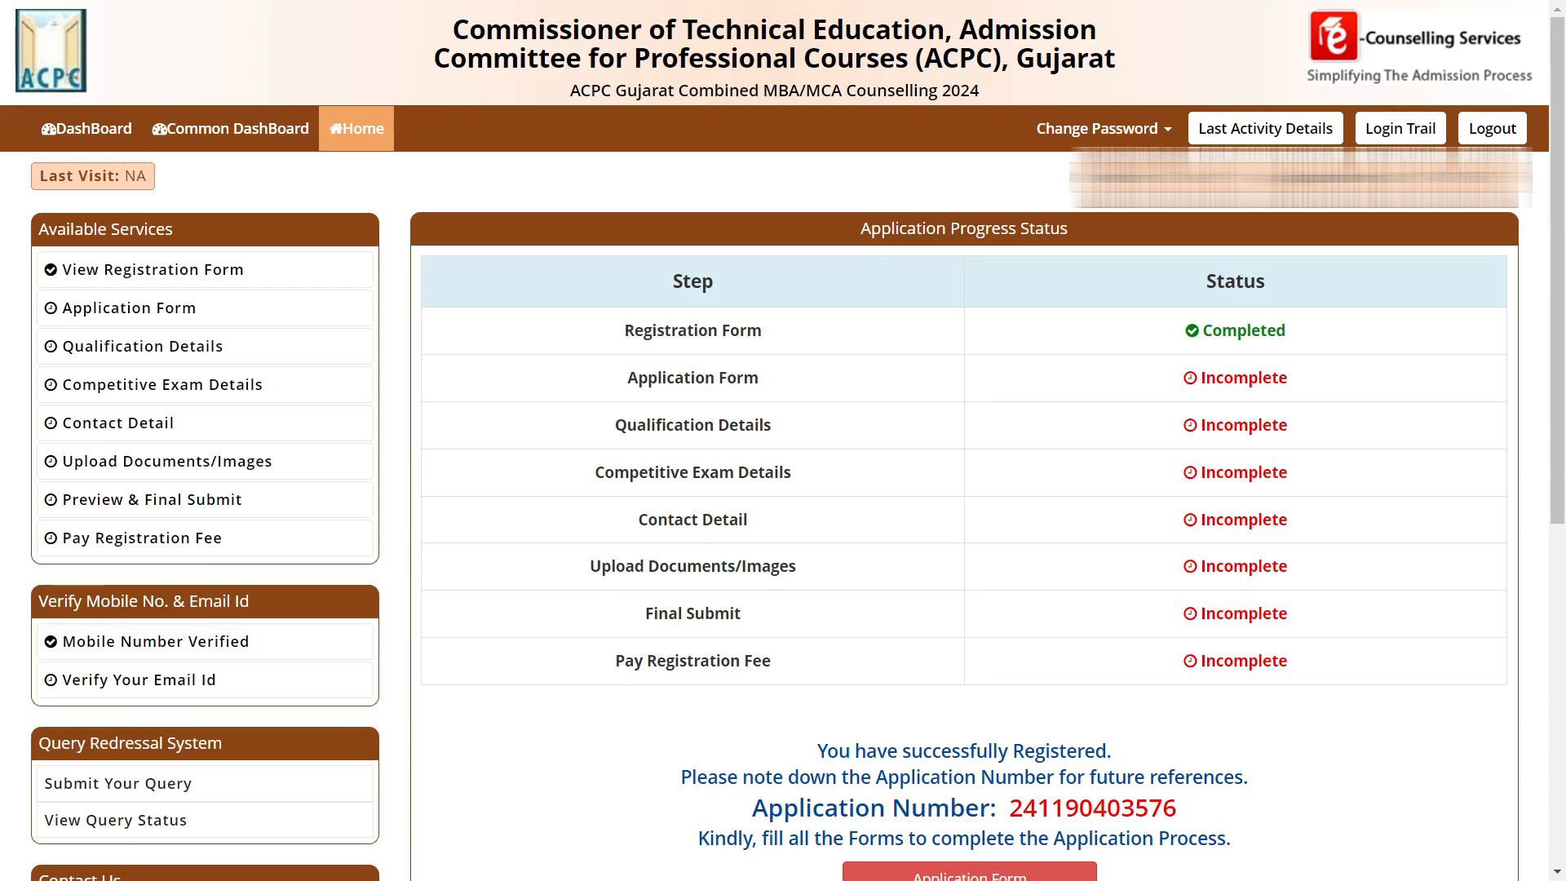
pyautogui.tripleClick(693, 331)
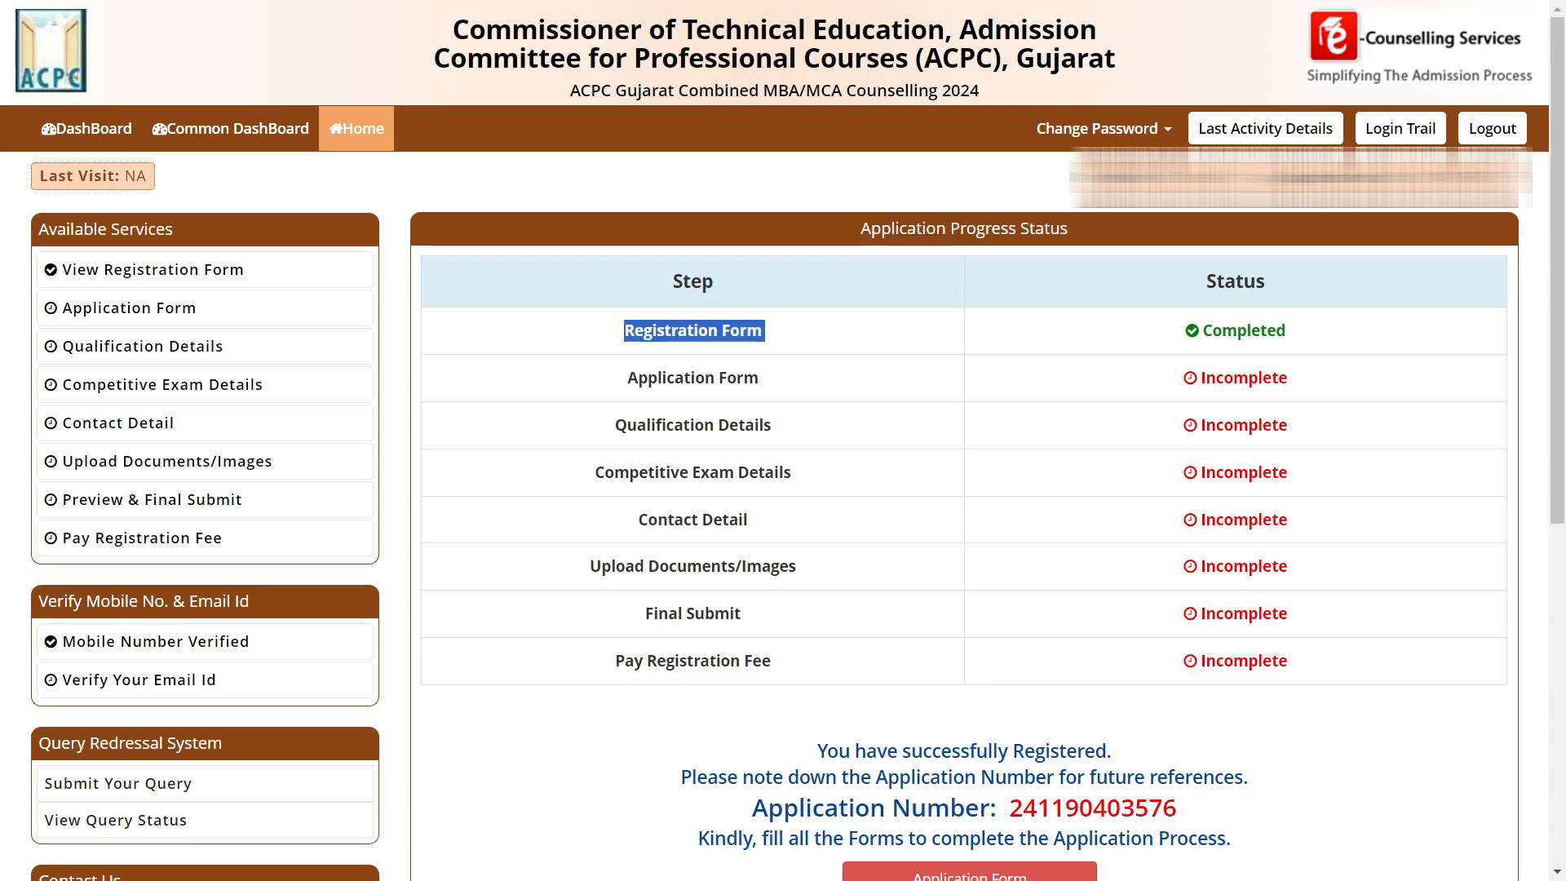
pyautogui.click(783, 343)
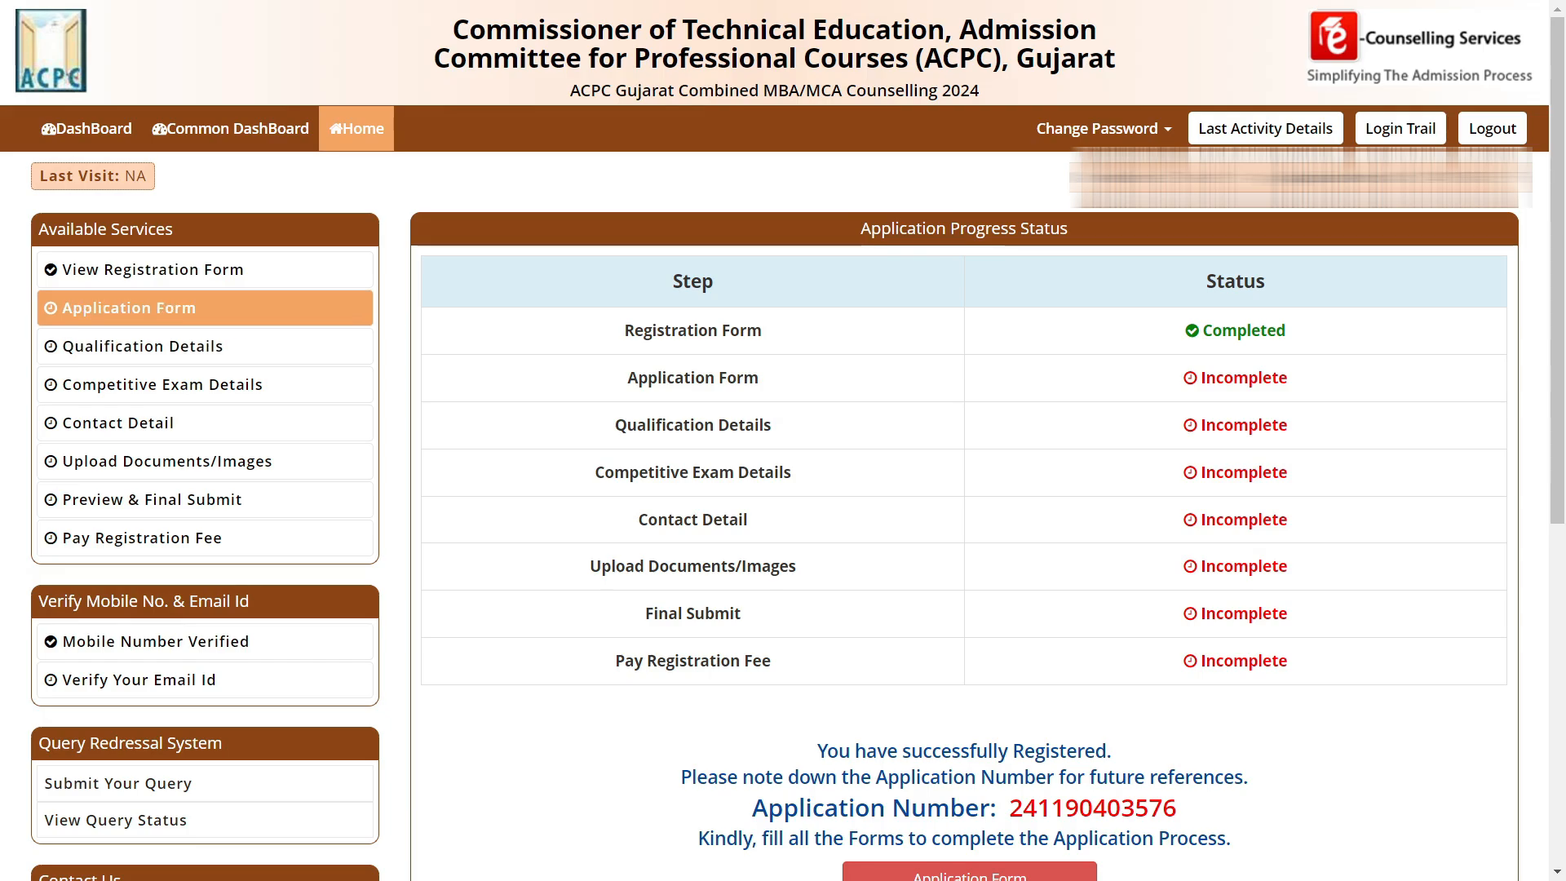
pyautogui.doubleClick(668, 330)
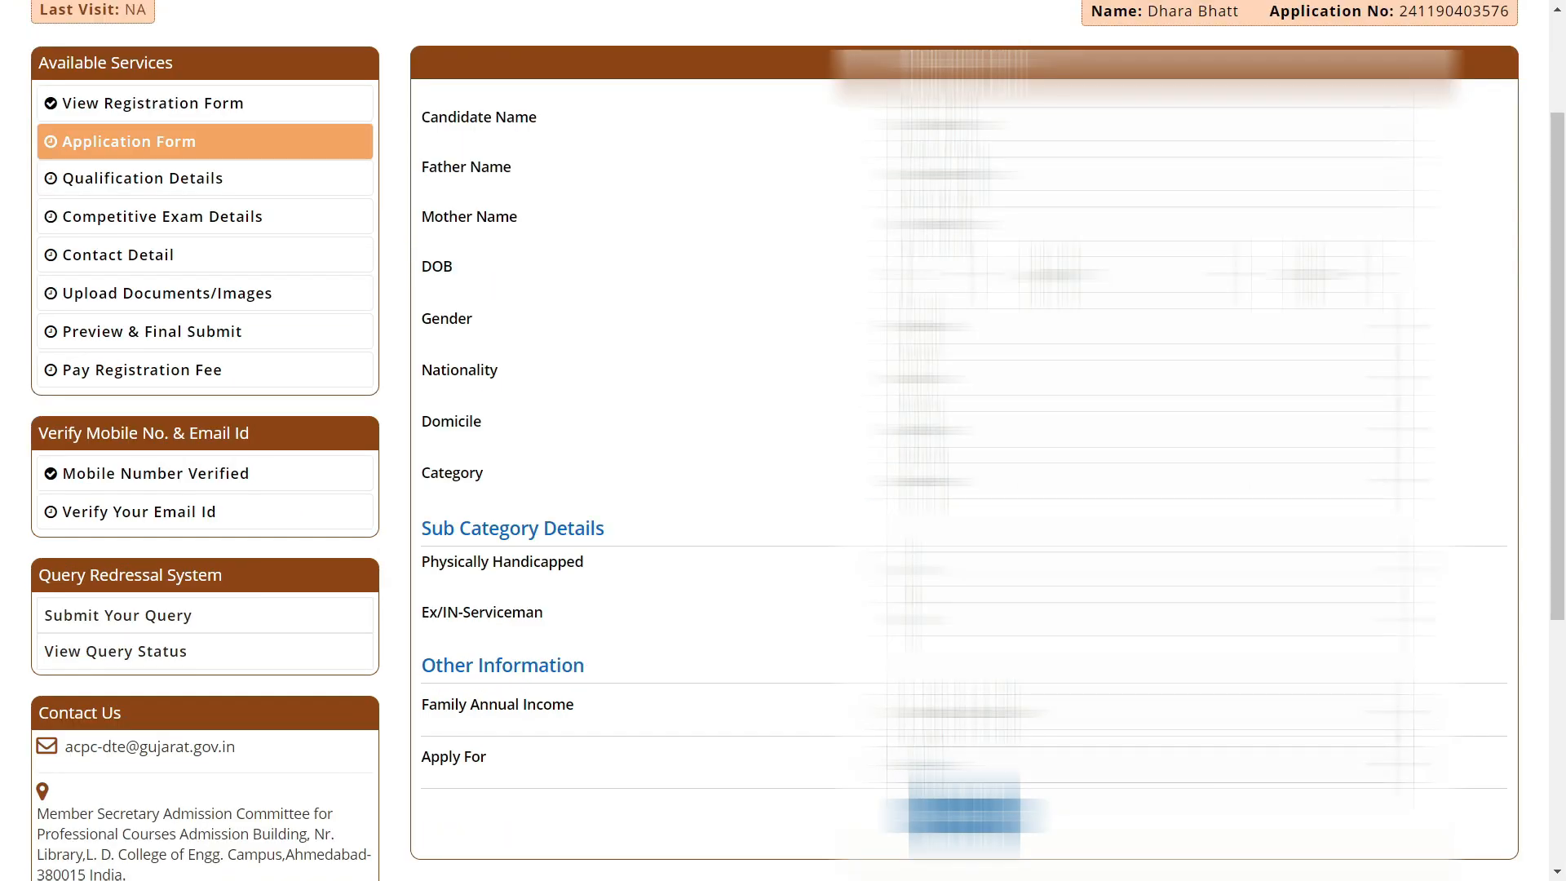
# Step: Apply for MCA with Passed Mathematics set to Yes, then save the form and confirm
pyautogui.click(1150, 765)
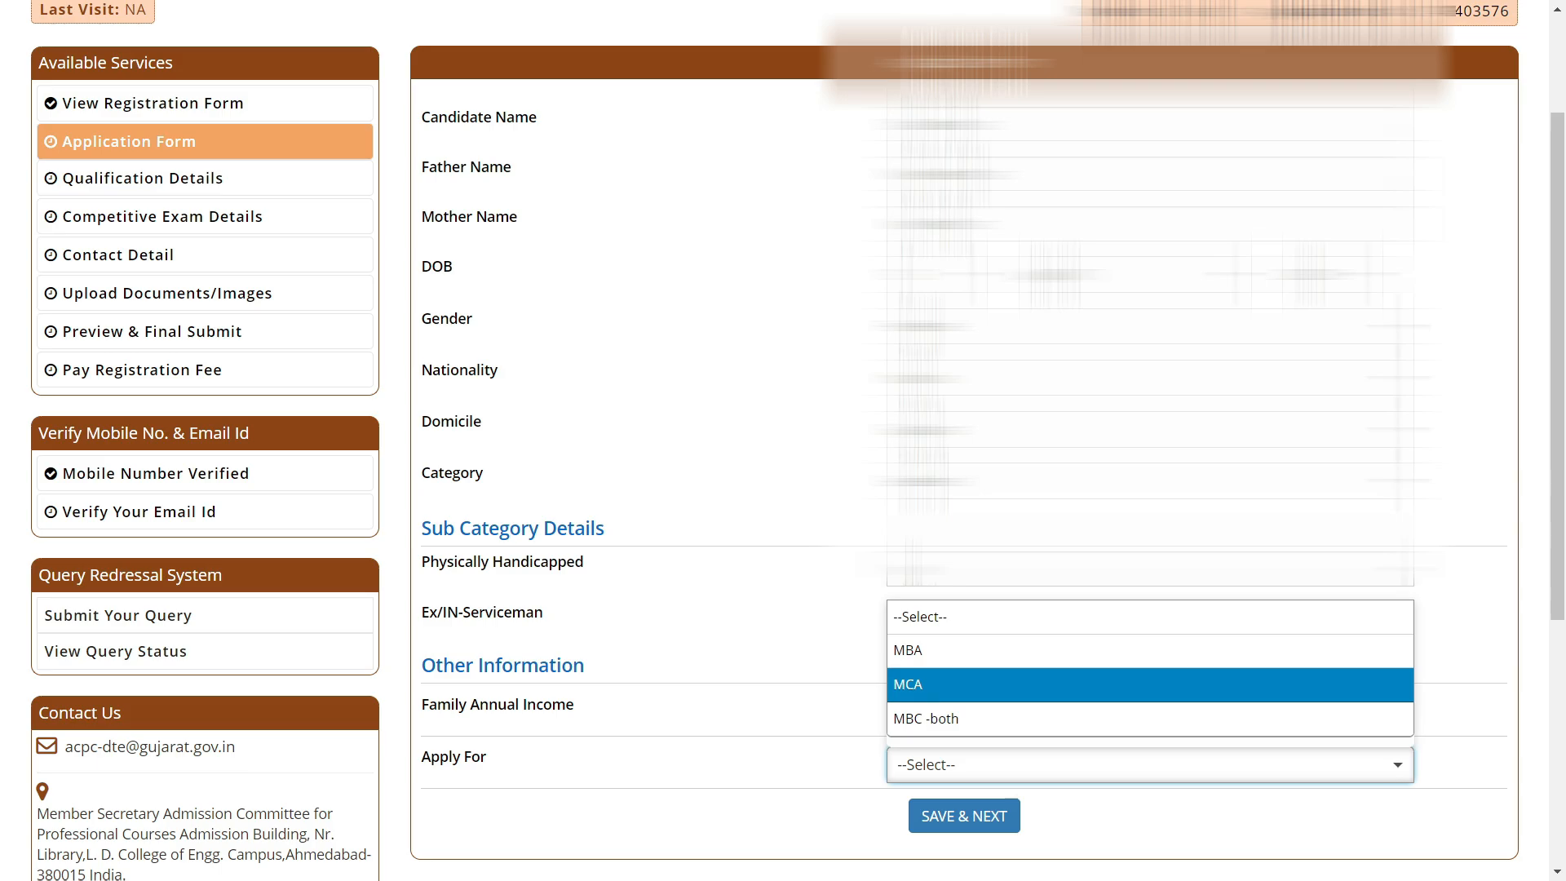
pyautogui.press('Return')
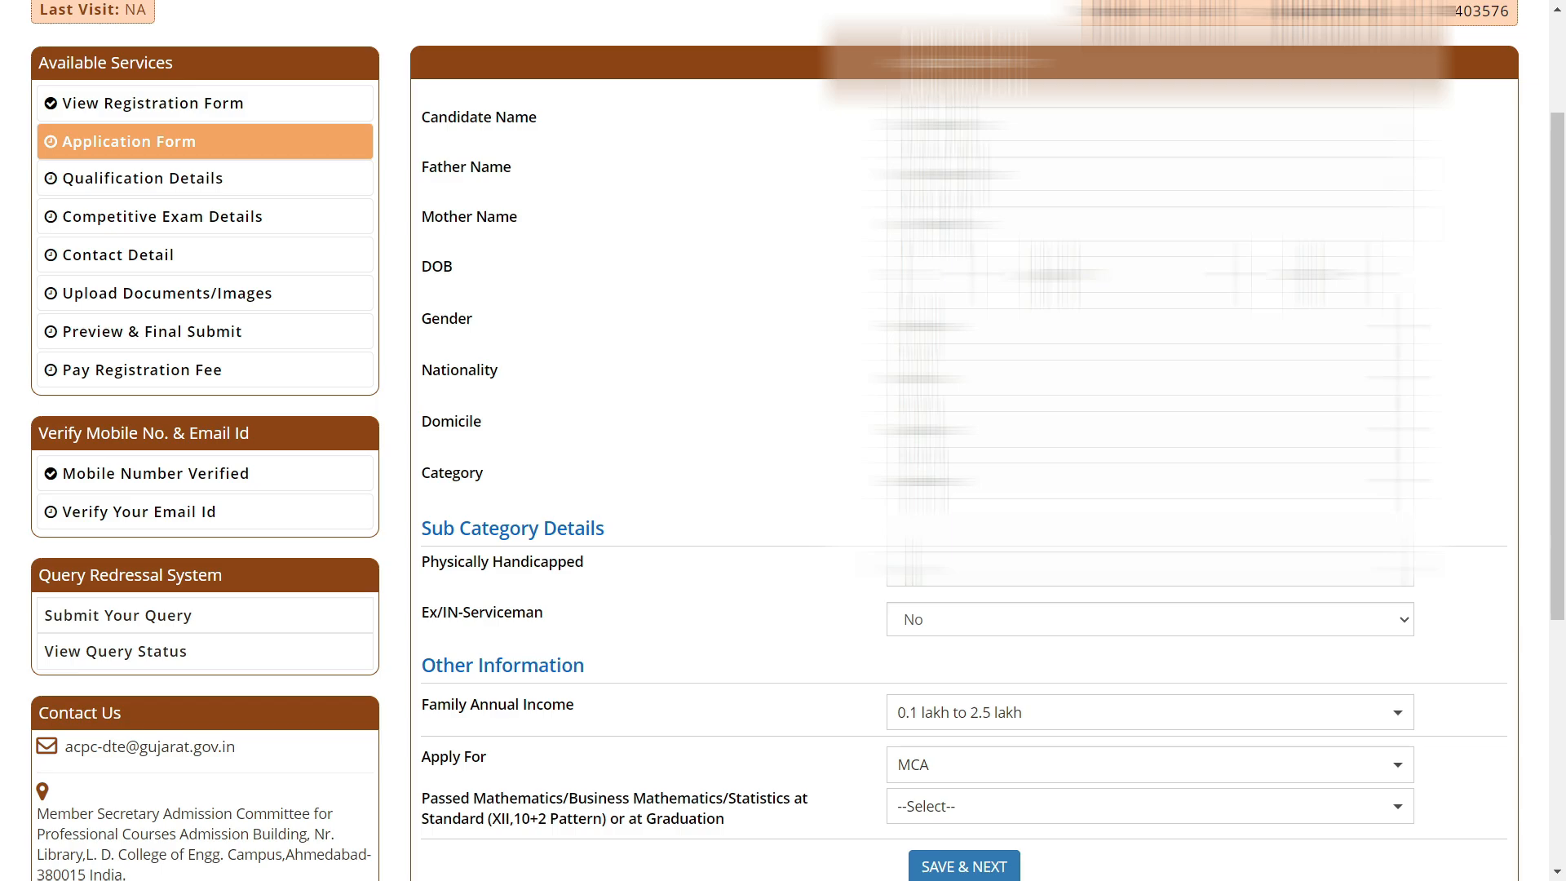
pyautogui.scroll(-3, 782, 440)
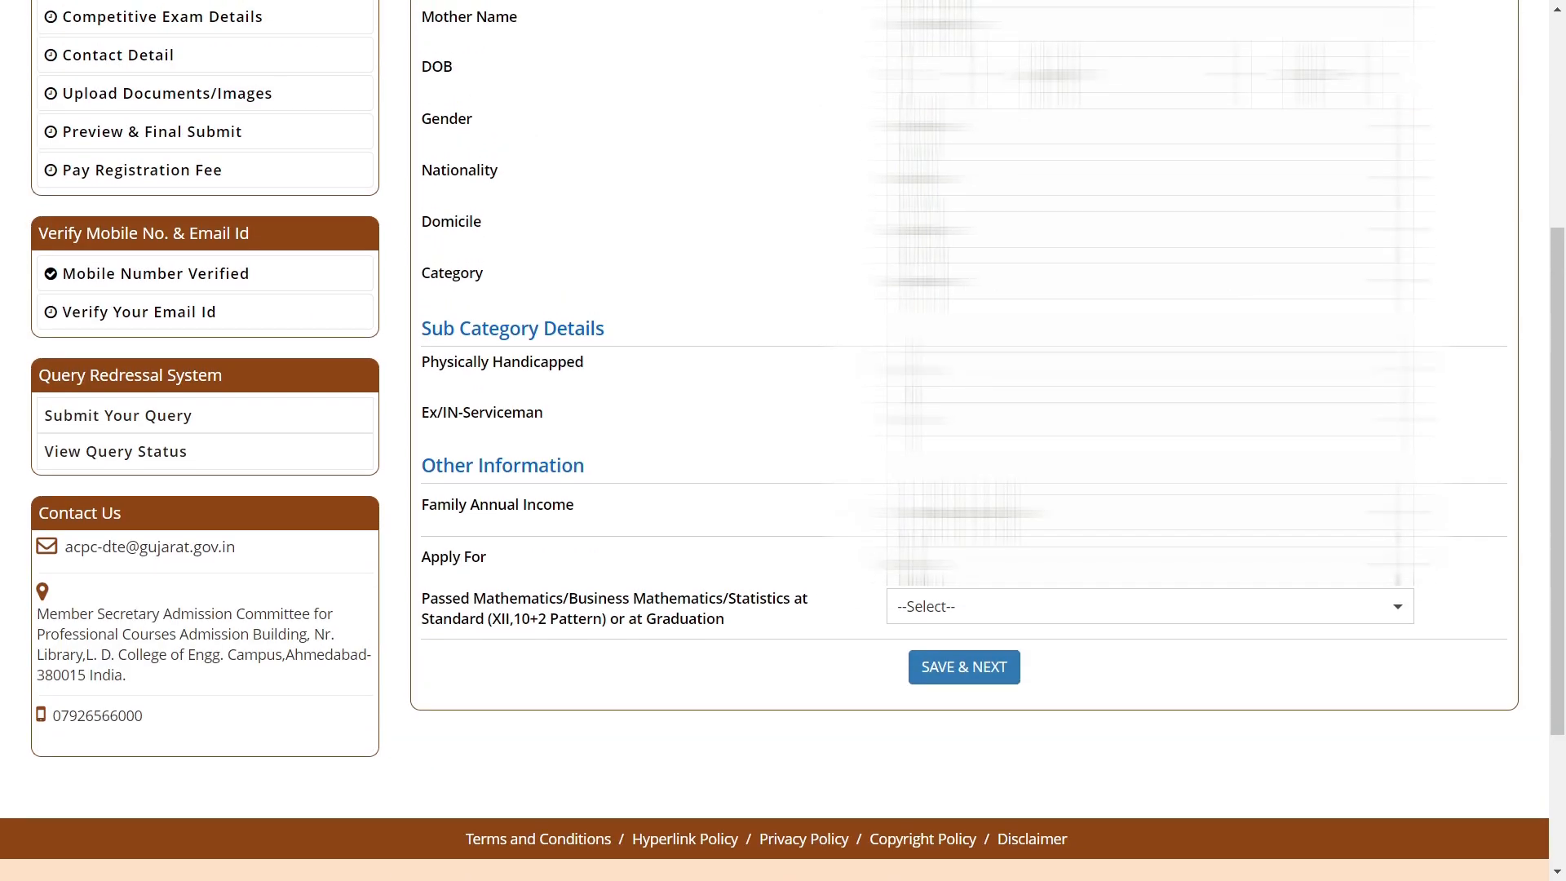
pyautogui.click(1150, 606)
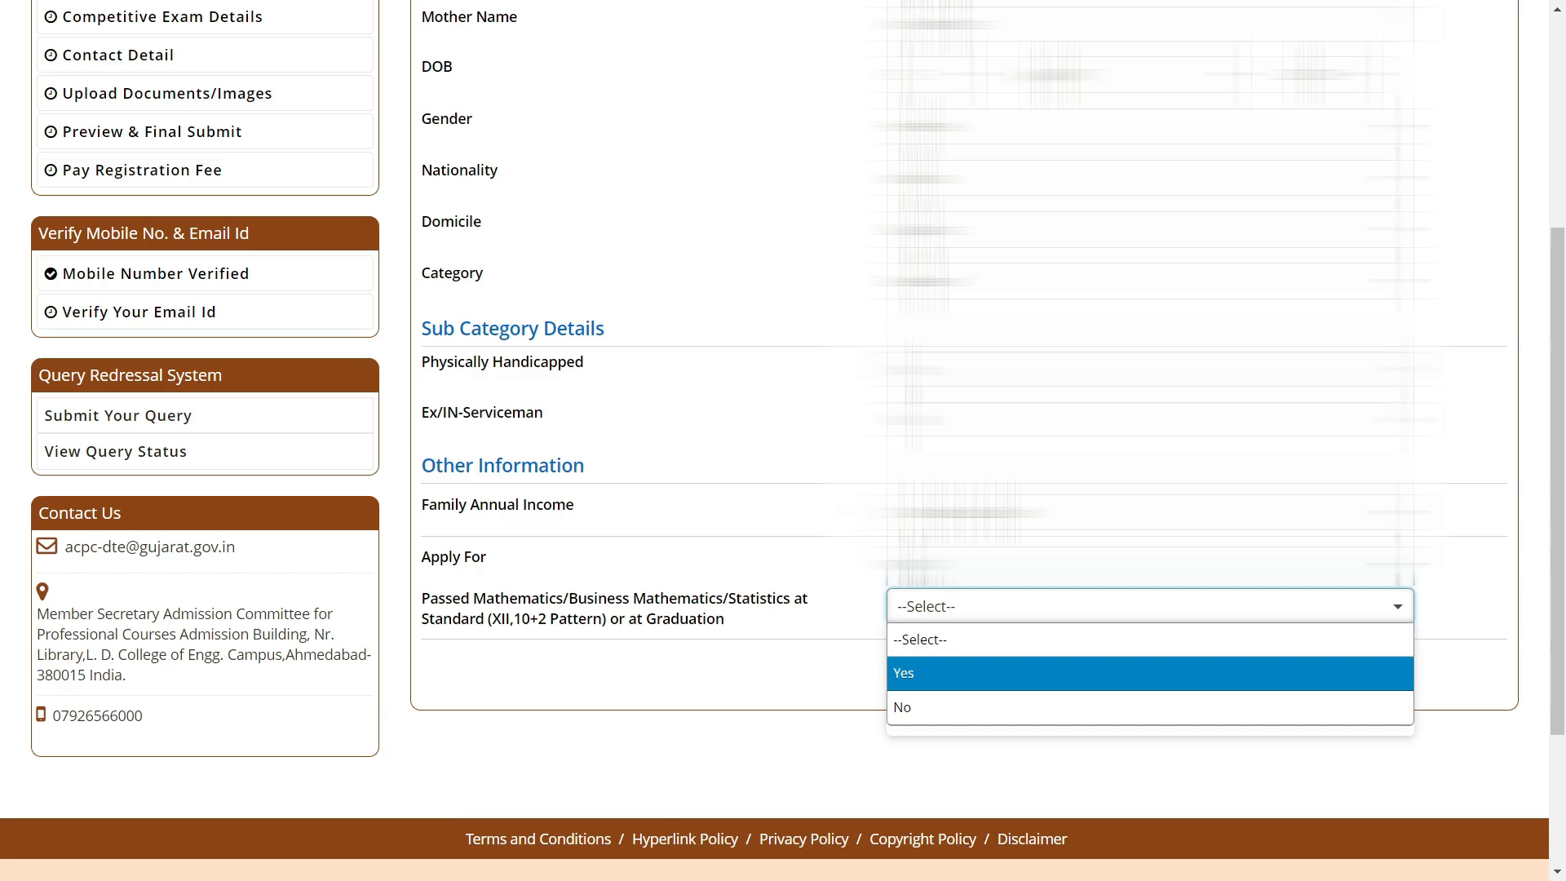
pyautogui.click(964, 673)
pyautogui.click(964, 667)
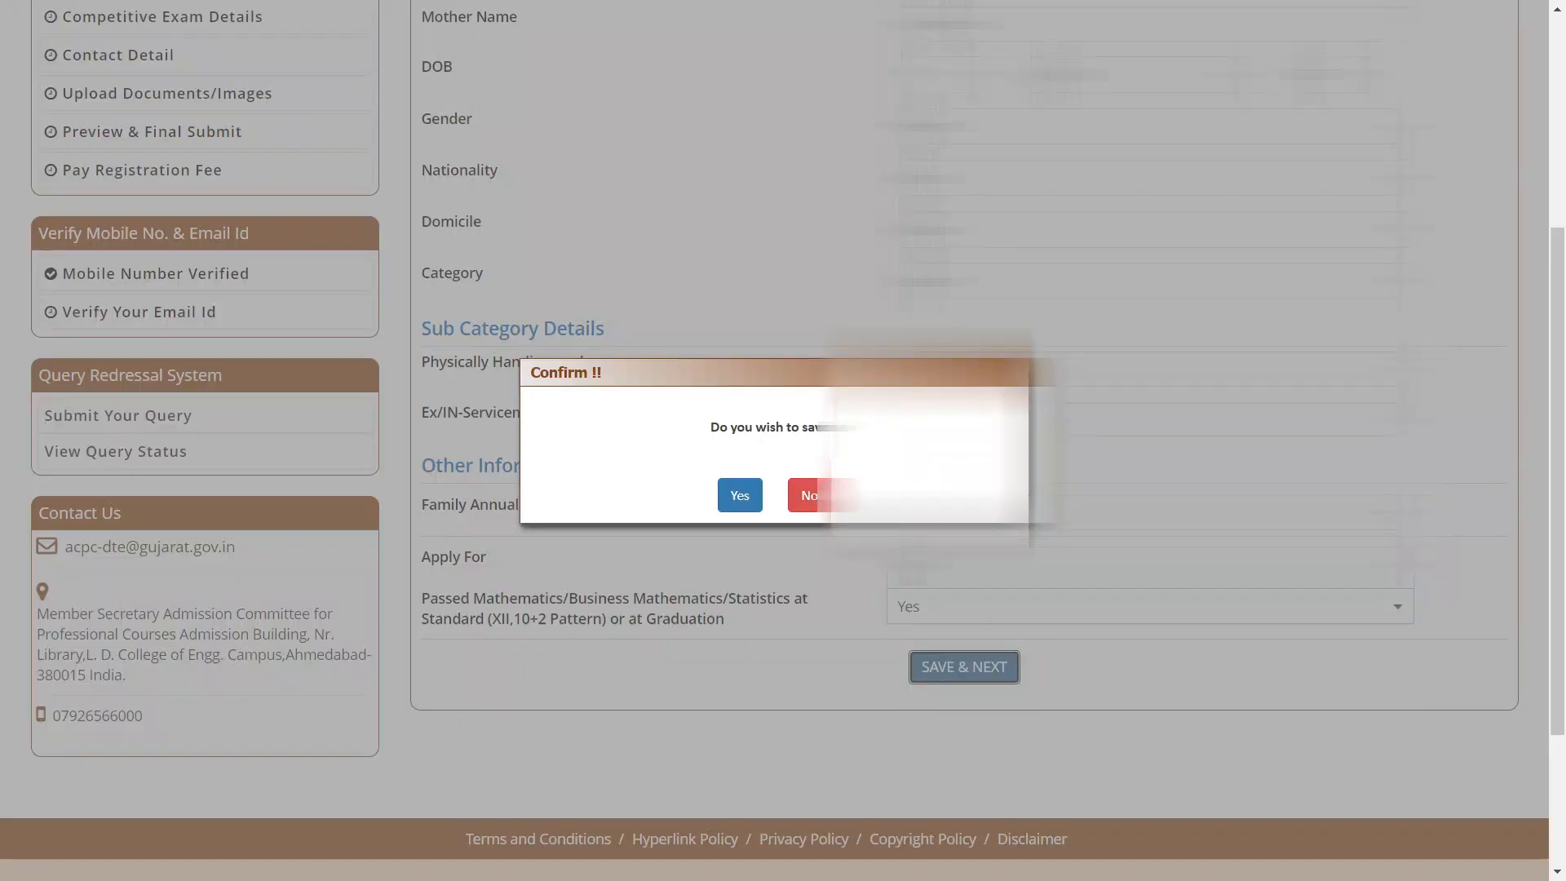
pyautogui.click(739, 495)
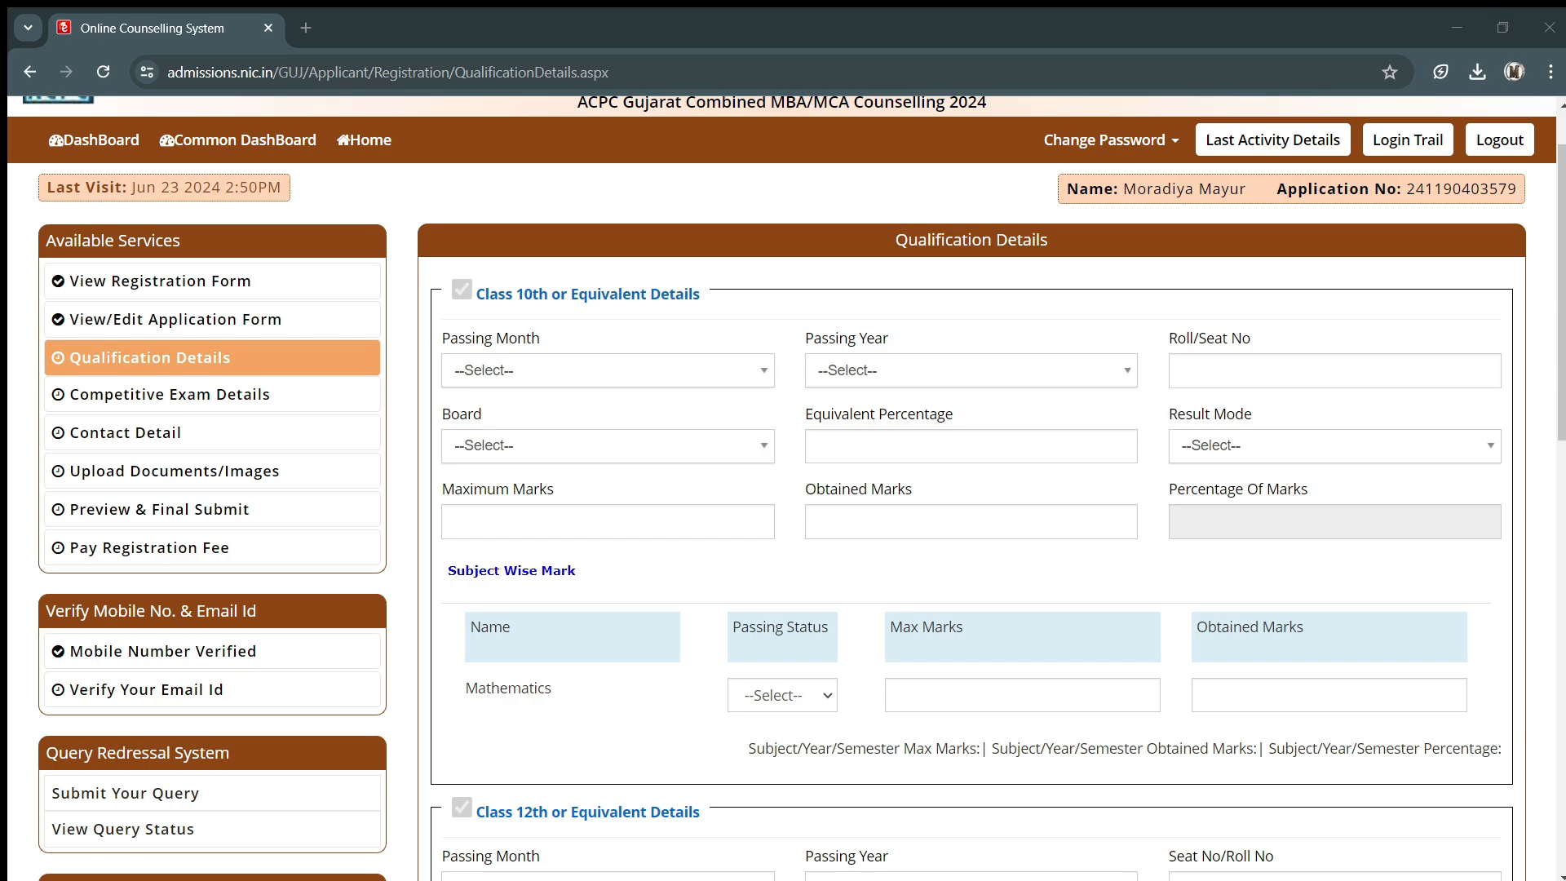
# Step: Set the 10th passing month and year to March 2019 and paste the roll/seat number
pyautogui.click(607, 371)
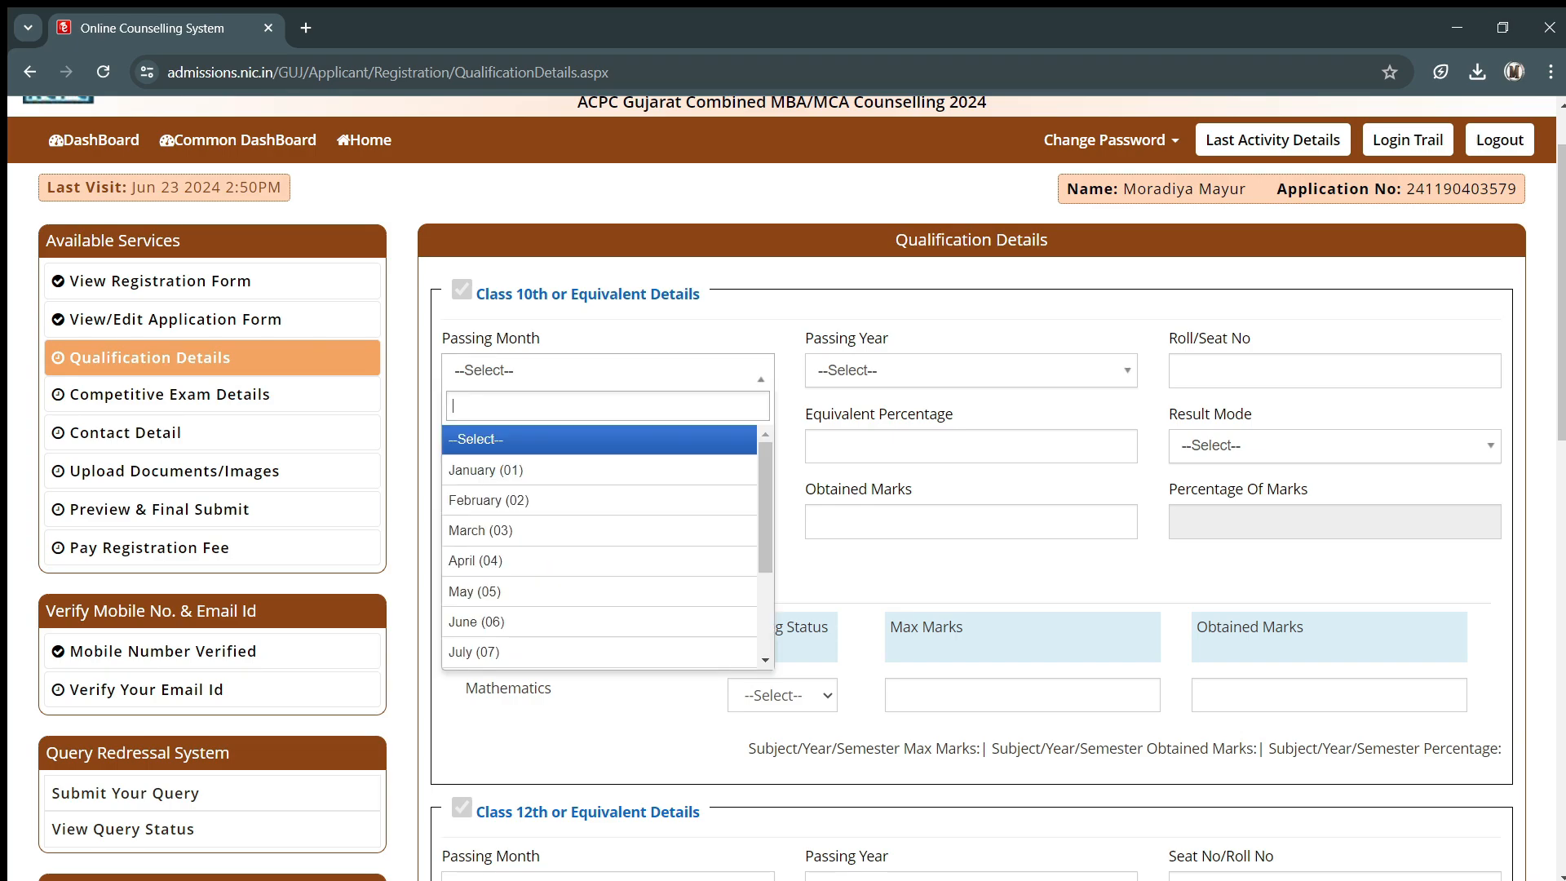
pyautogui.press('Down')
pyautogui.press('Down')
pyautogui.press('Down')
pyautogui.press('Return')
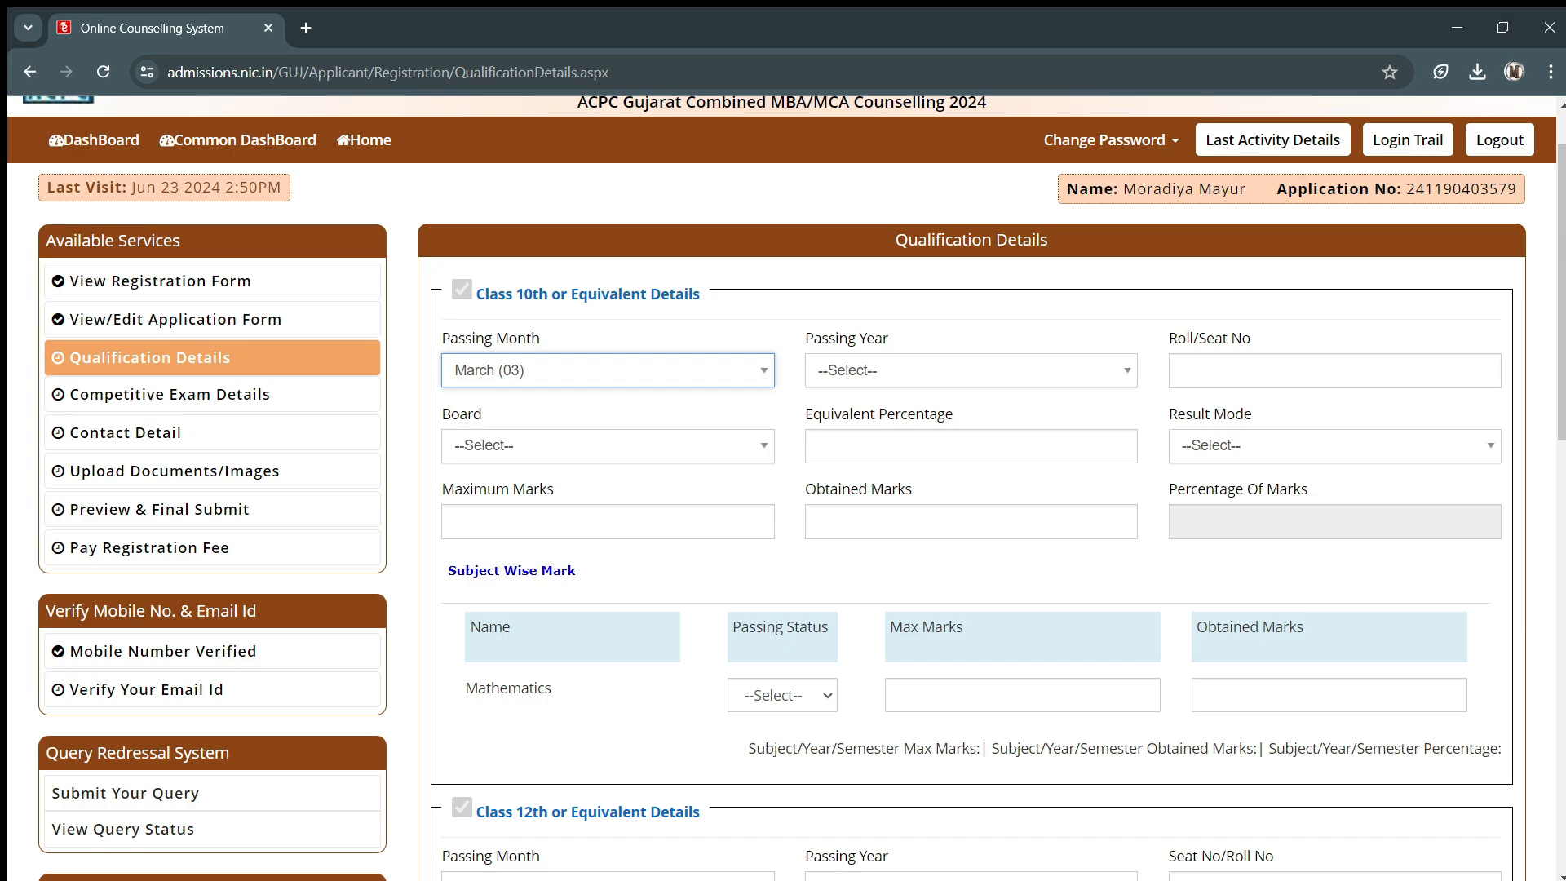
pyautogui.press('Tab')
pyautogui.press('Down')
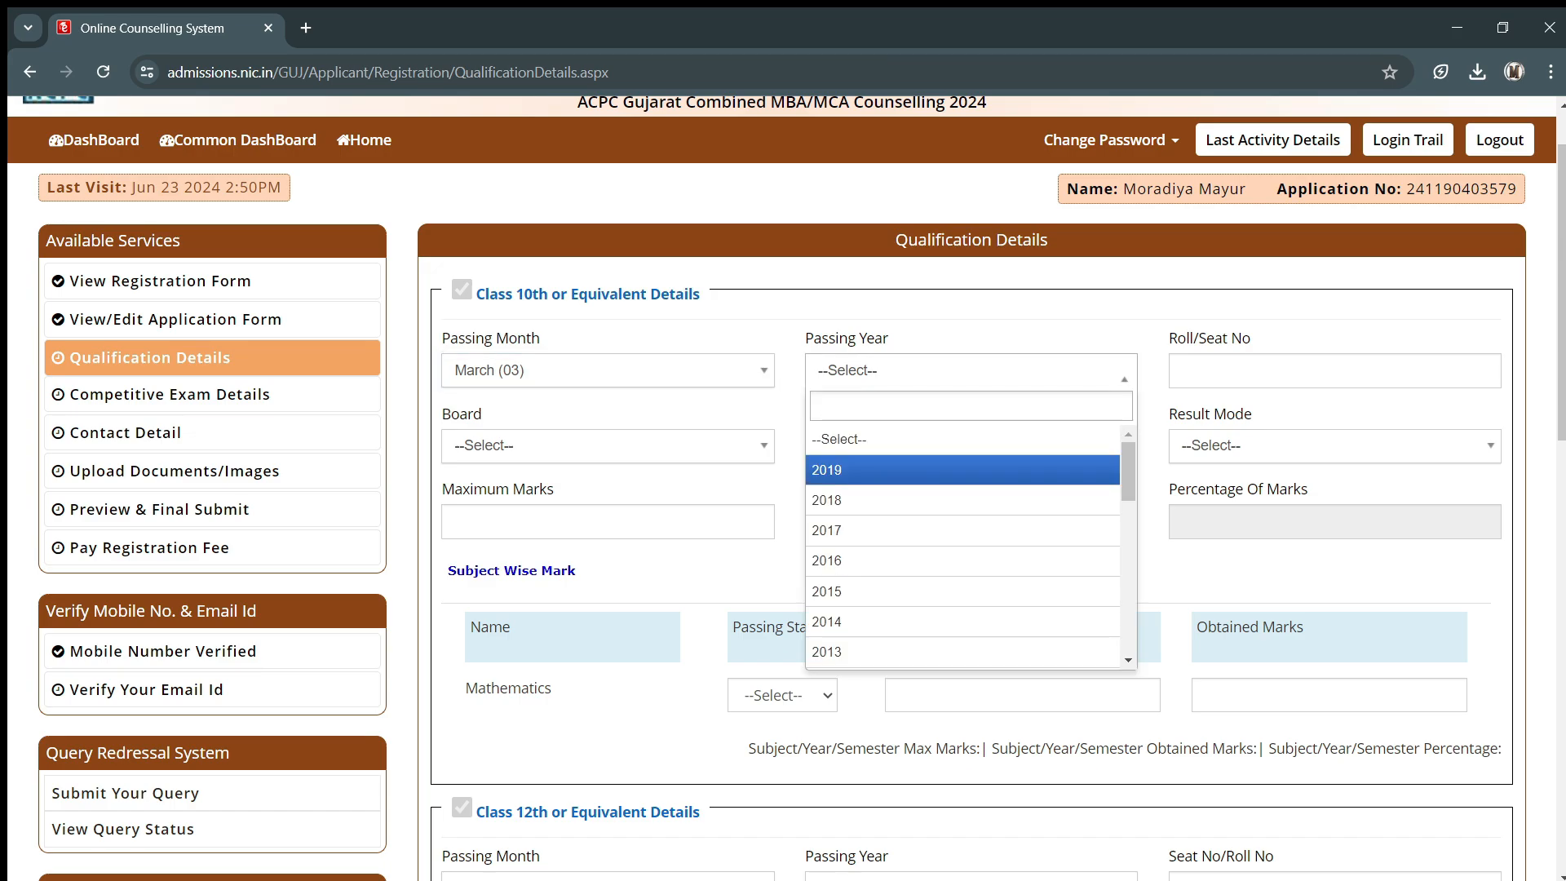
pyautogui.press('Down')
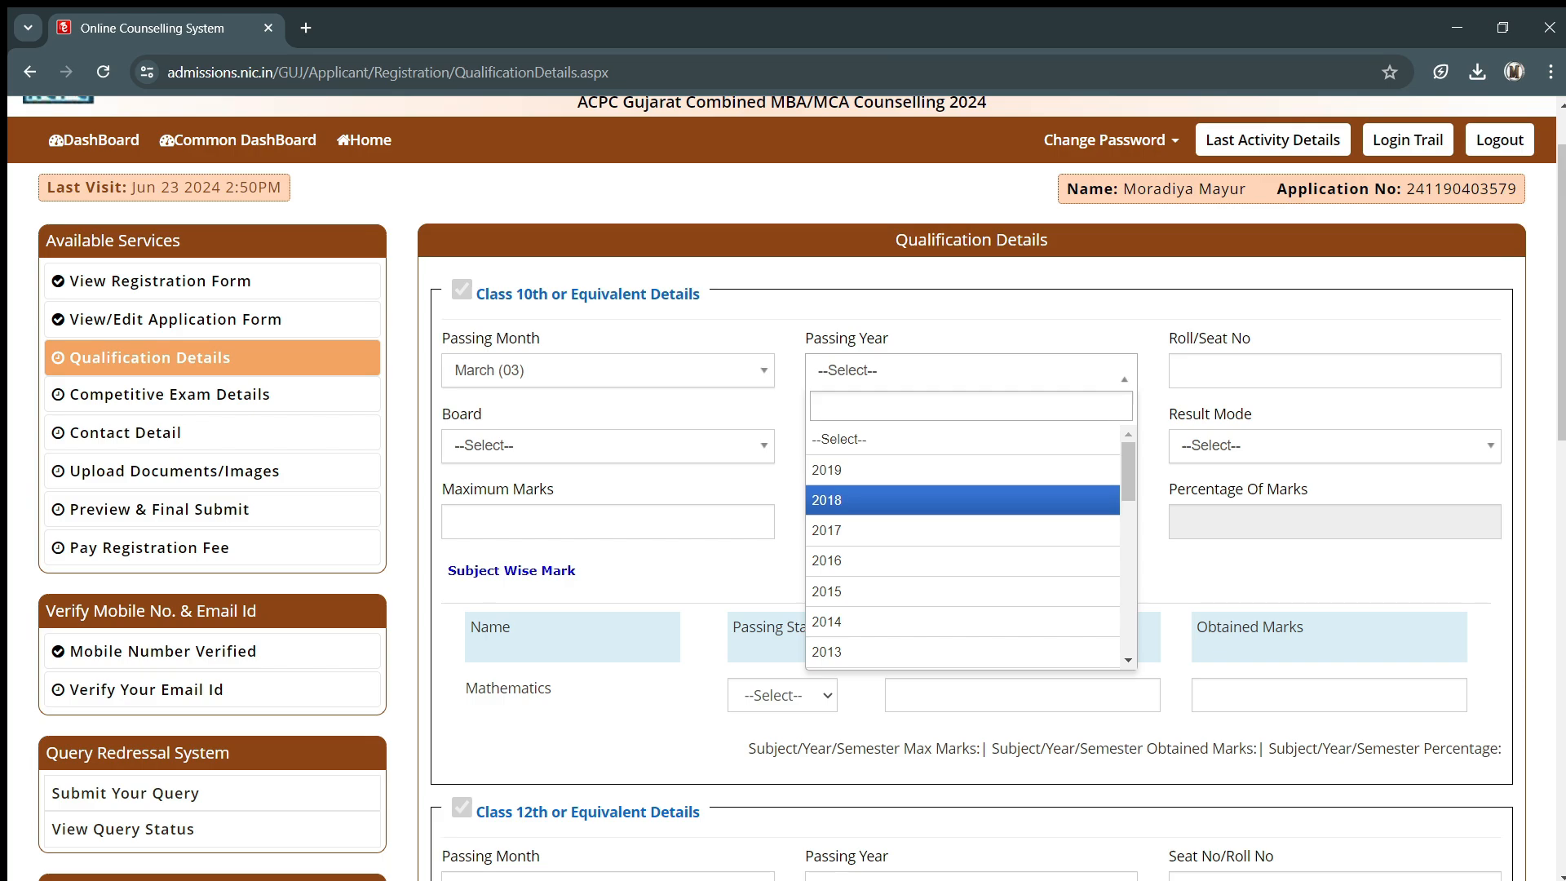
pyautogui.press('Up')
pyautogui.press('Return')
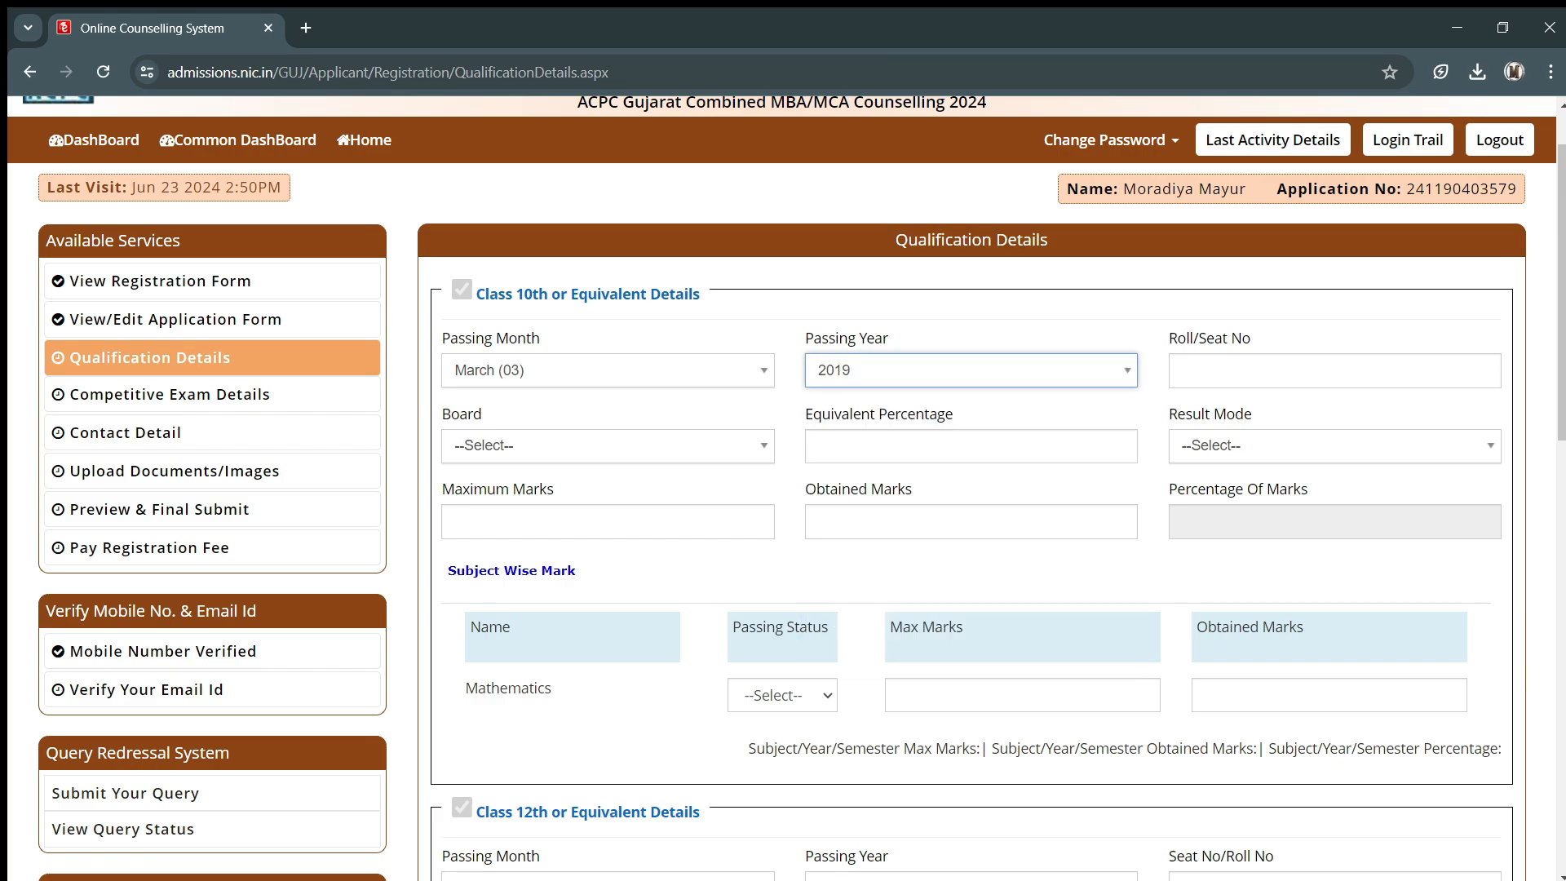
pyautogui.press('Tab')
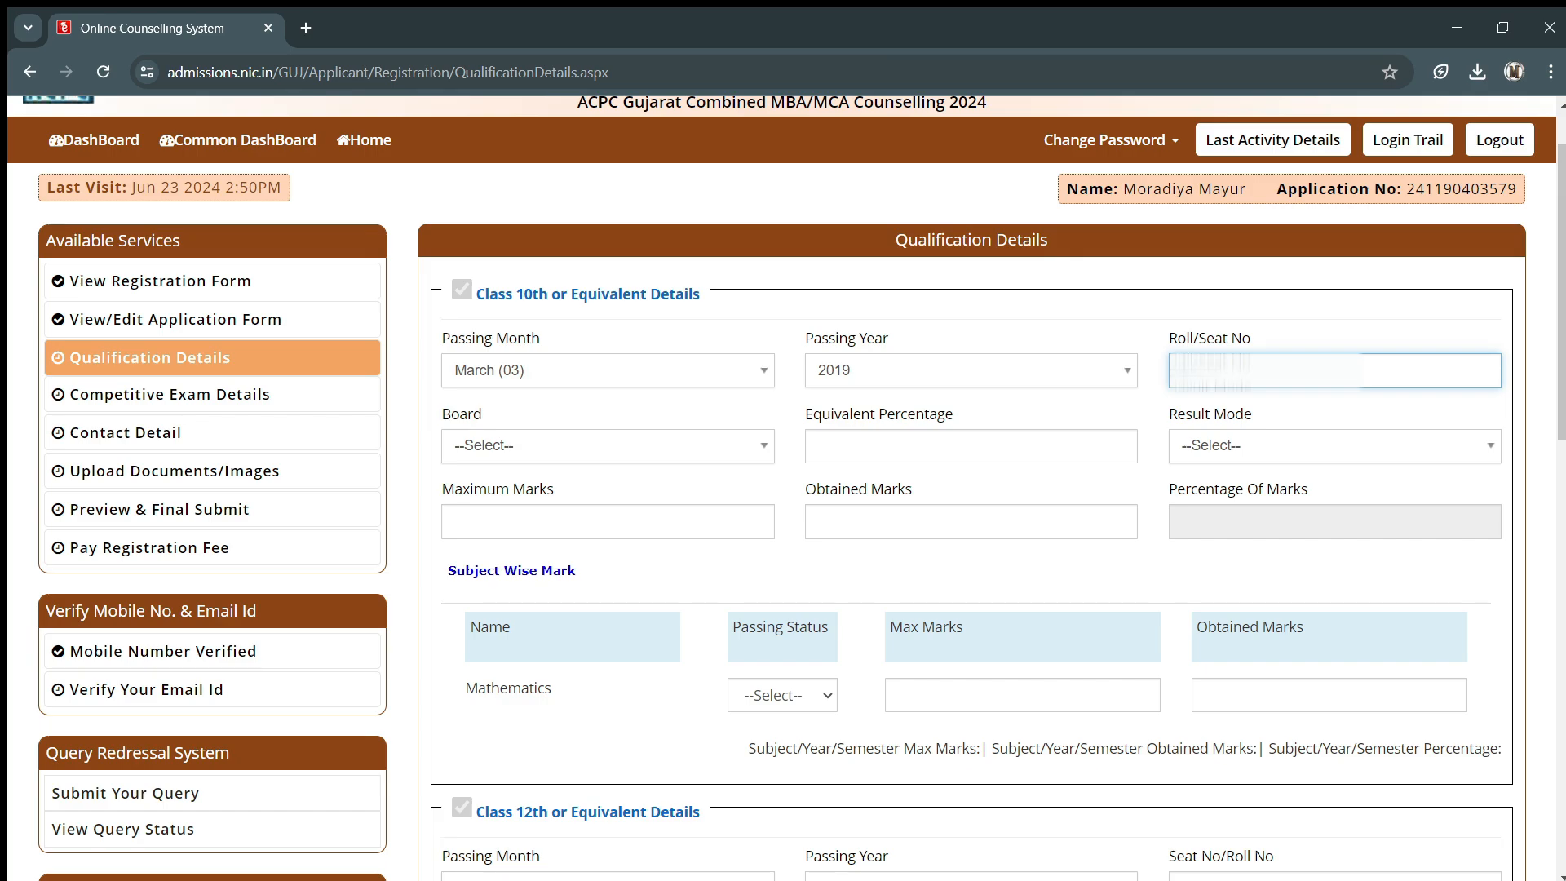
pyautogui.hotkey('ctrl', 'v')
# Step: Choose Gujarat Secondary & Higher Secondary Education Board as the 10th board
pyautogui.click(607, 446)
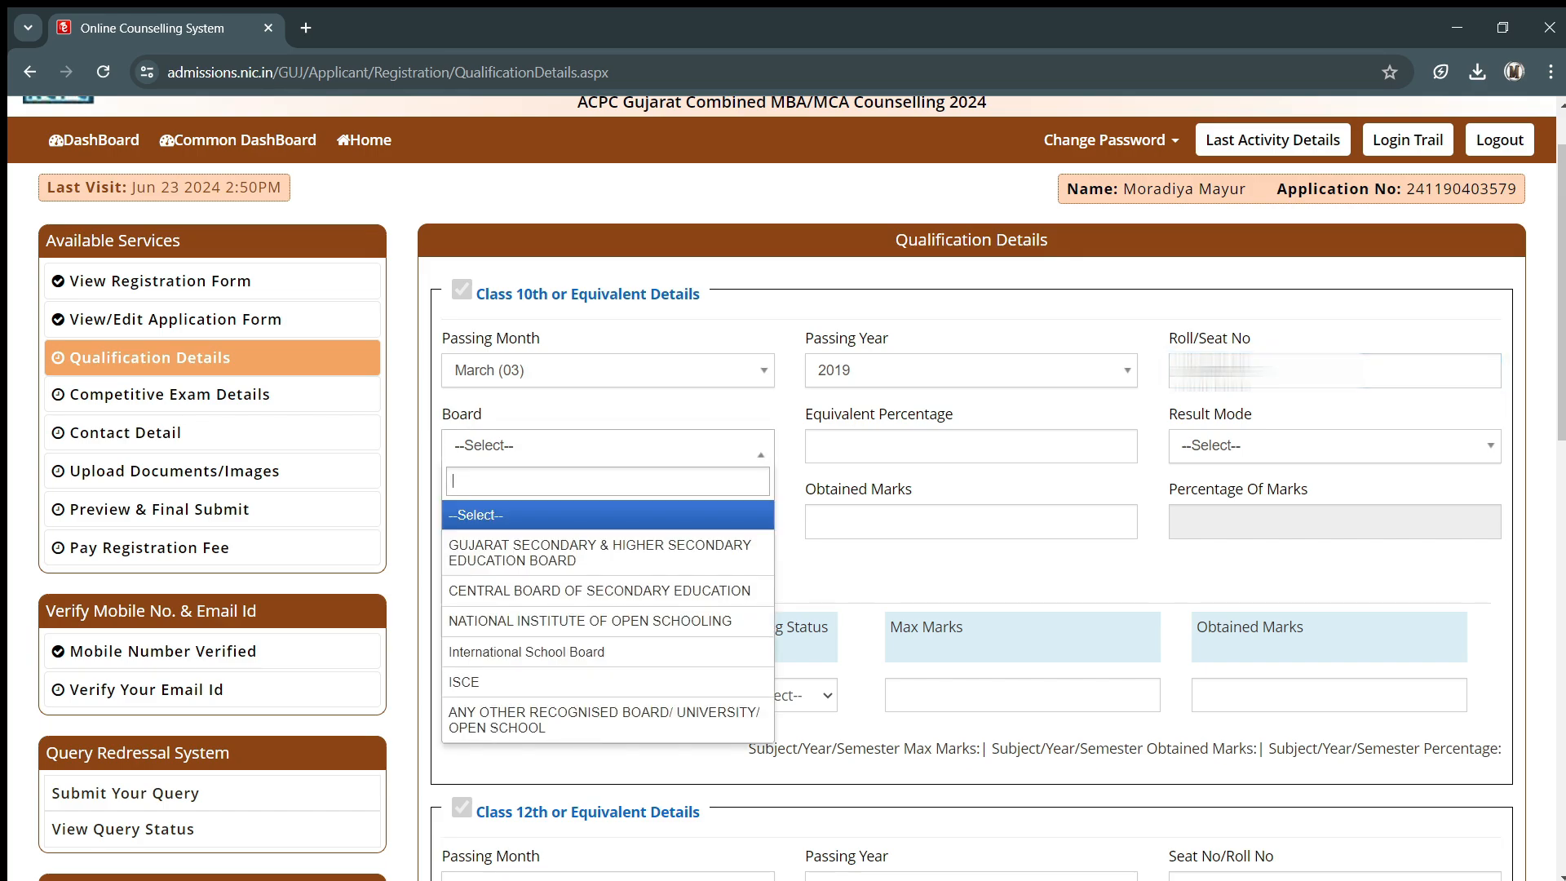
pyautogui.click(599, 553)
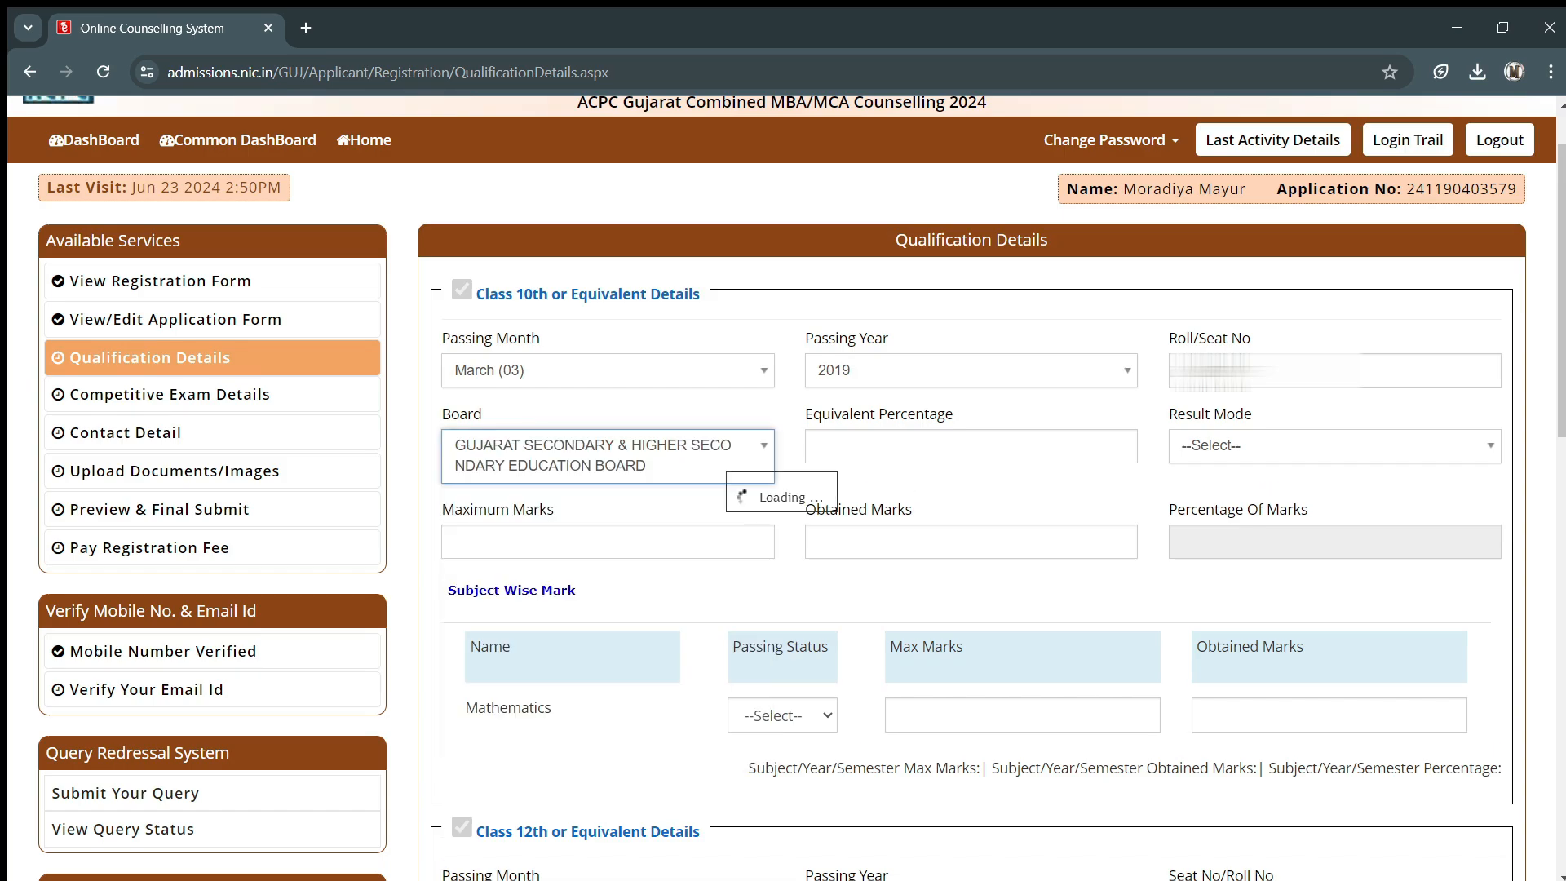
pyautogui.click(971, 446)
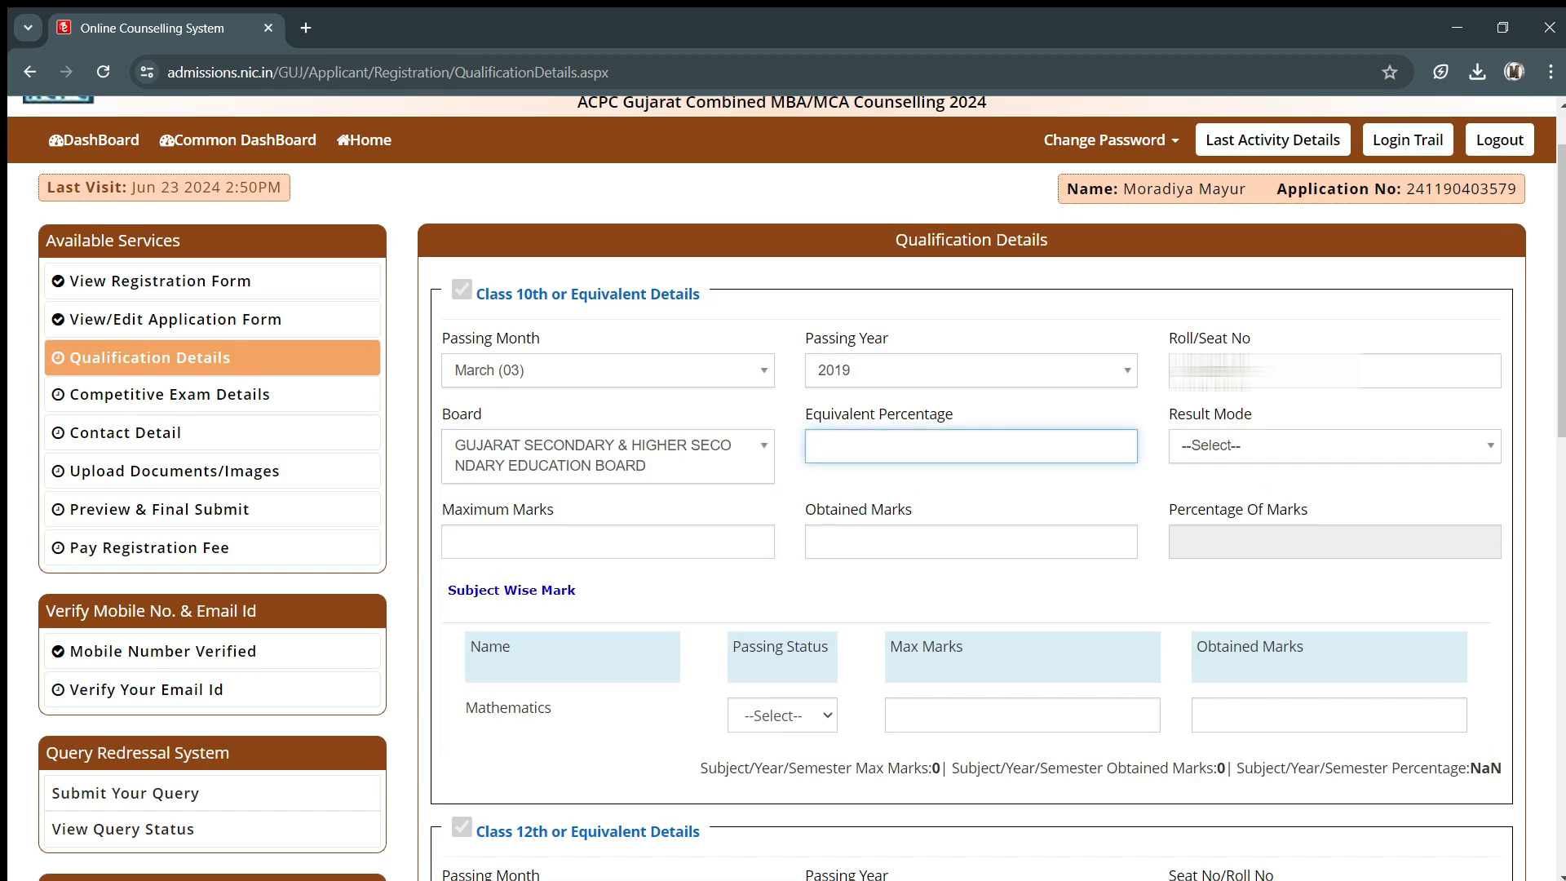
pyautogui.scroll(-1, 970, 446)
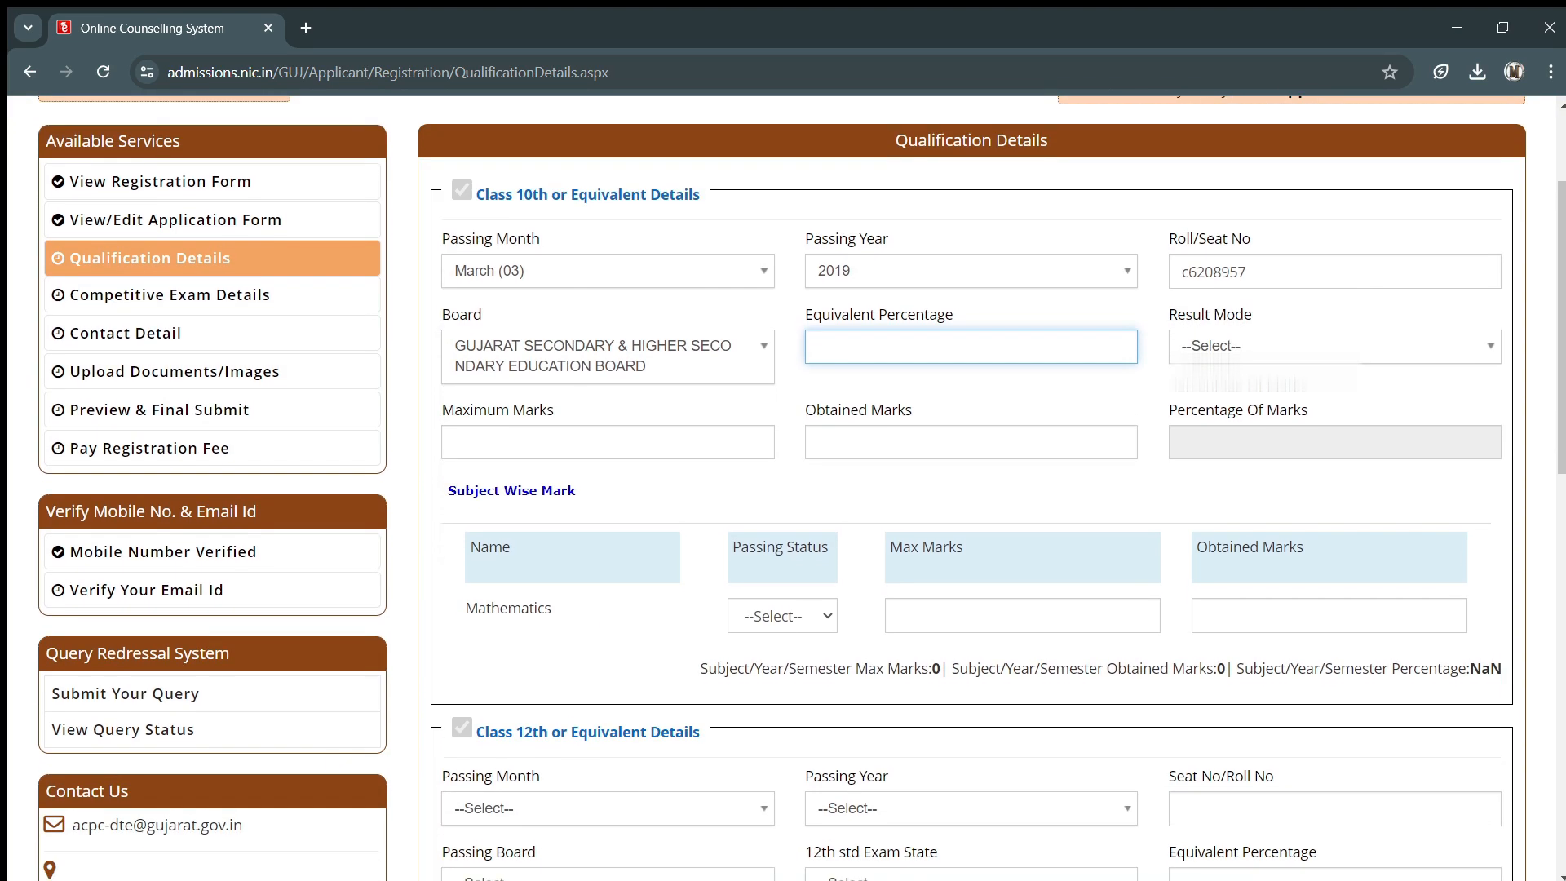
pyautogui.scroll(1, 971, 446)
# Step: Set the 10th result mode to Percentage and enter maximum marks of 600
pyautogui.click(1334, 434)
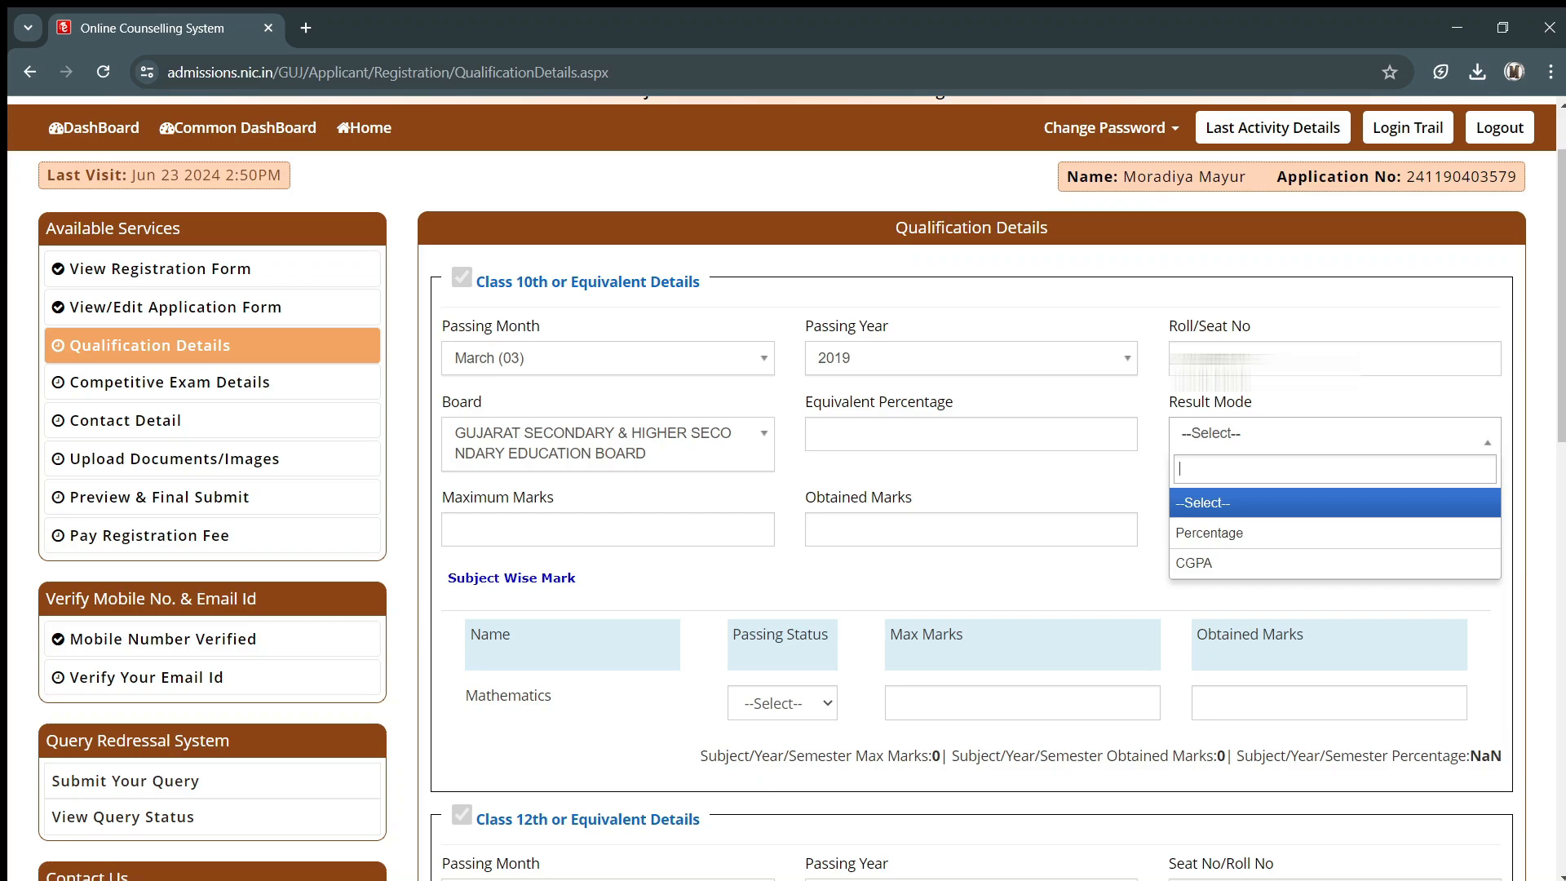
pyautogui.press('Down')
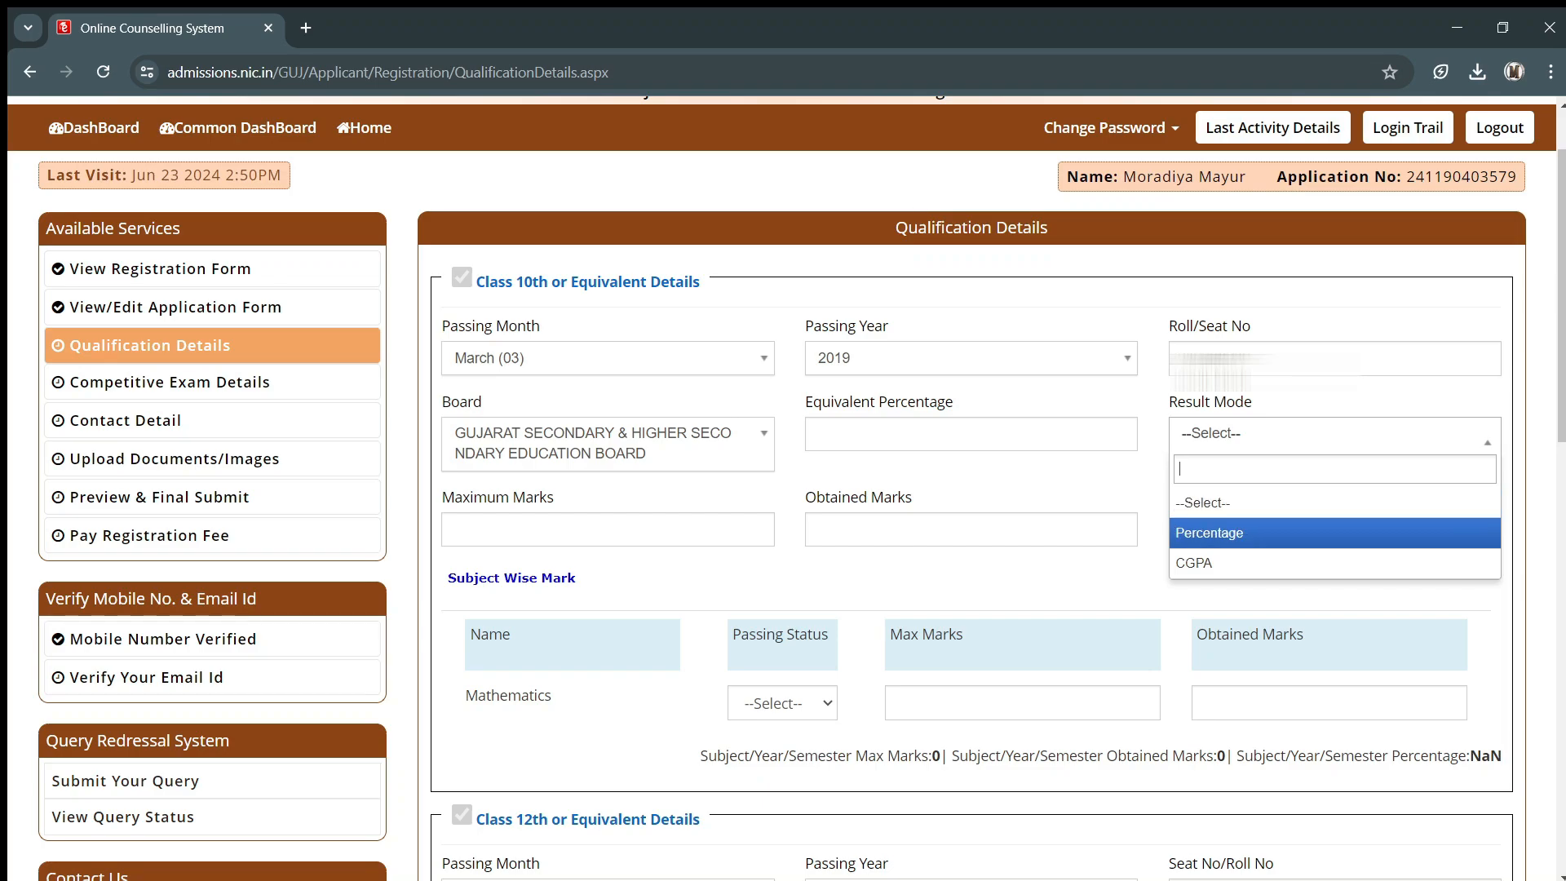
pyautogui.press('Return')
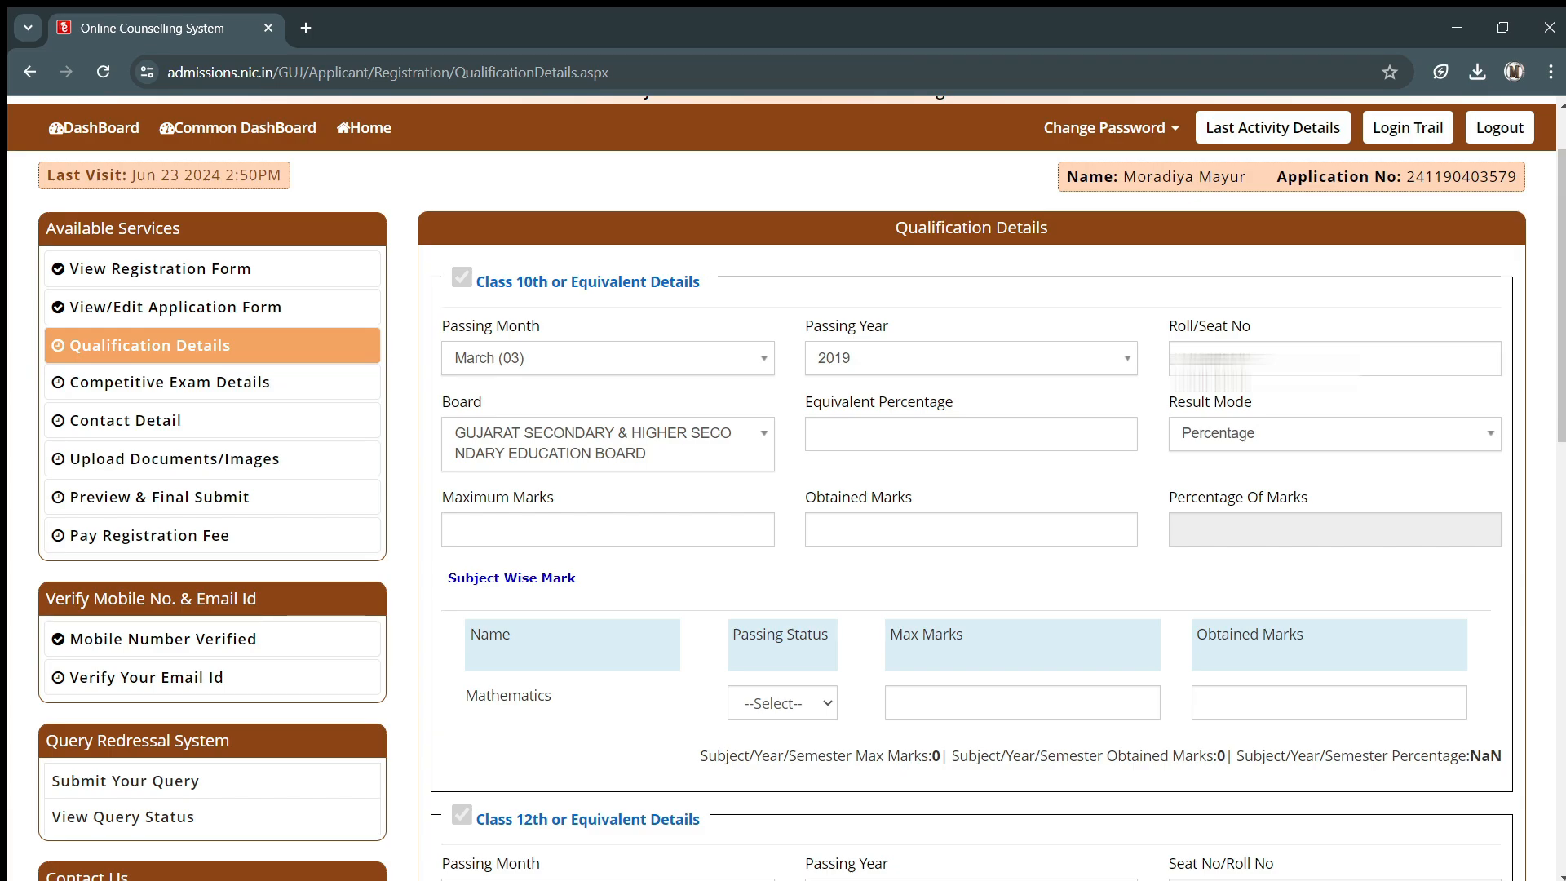
pyautogui.click(608, 529)
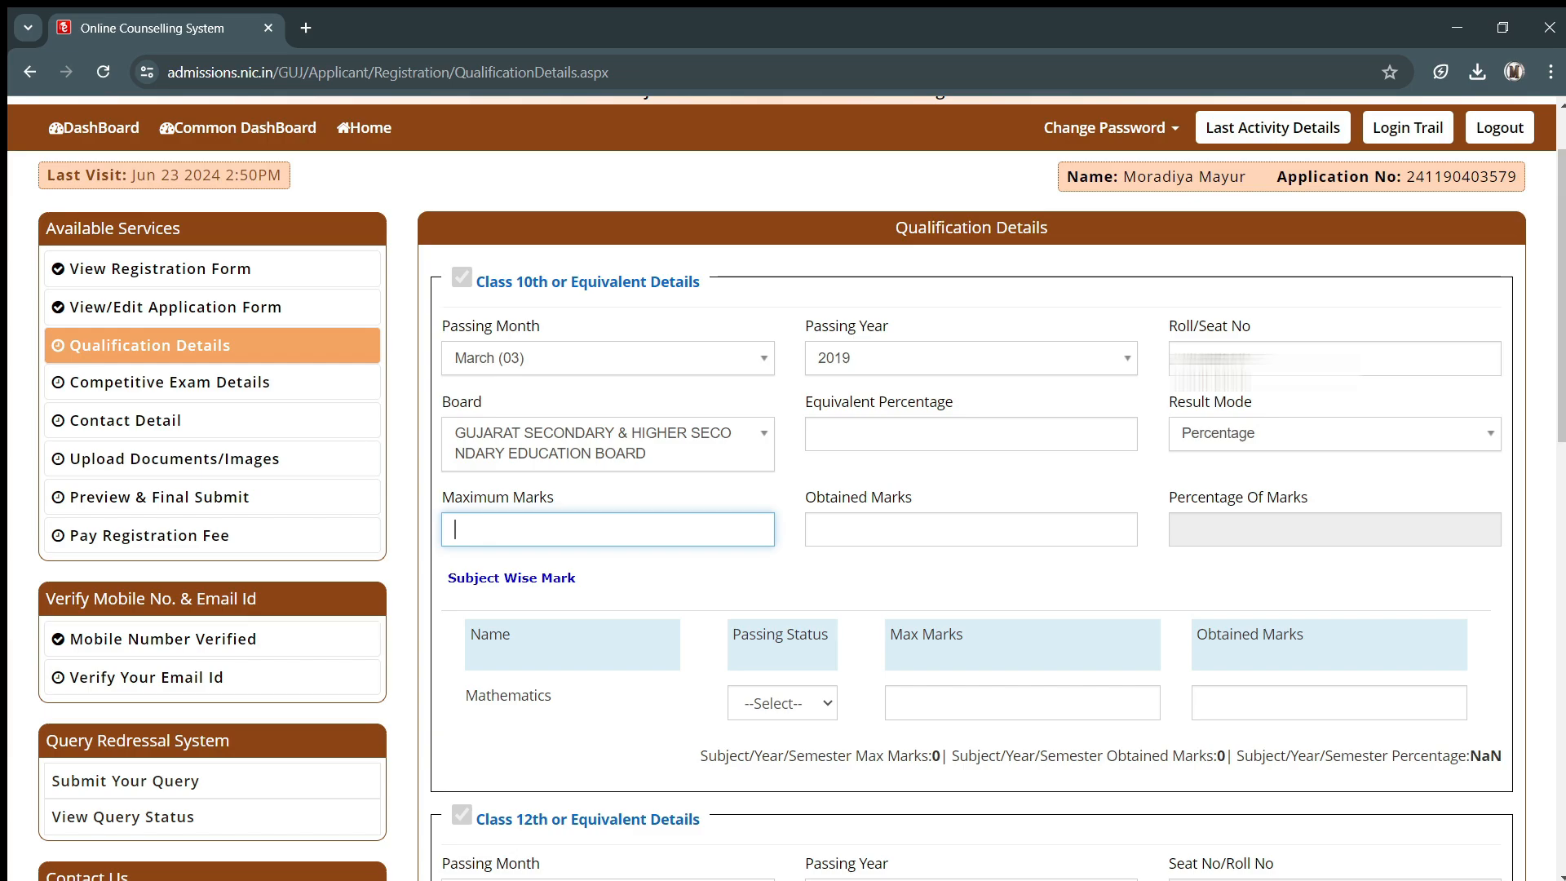
pyautogui.write('600')
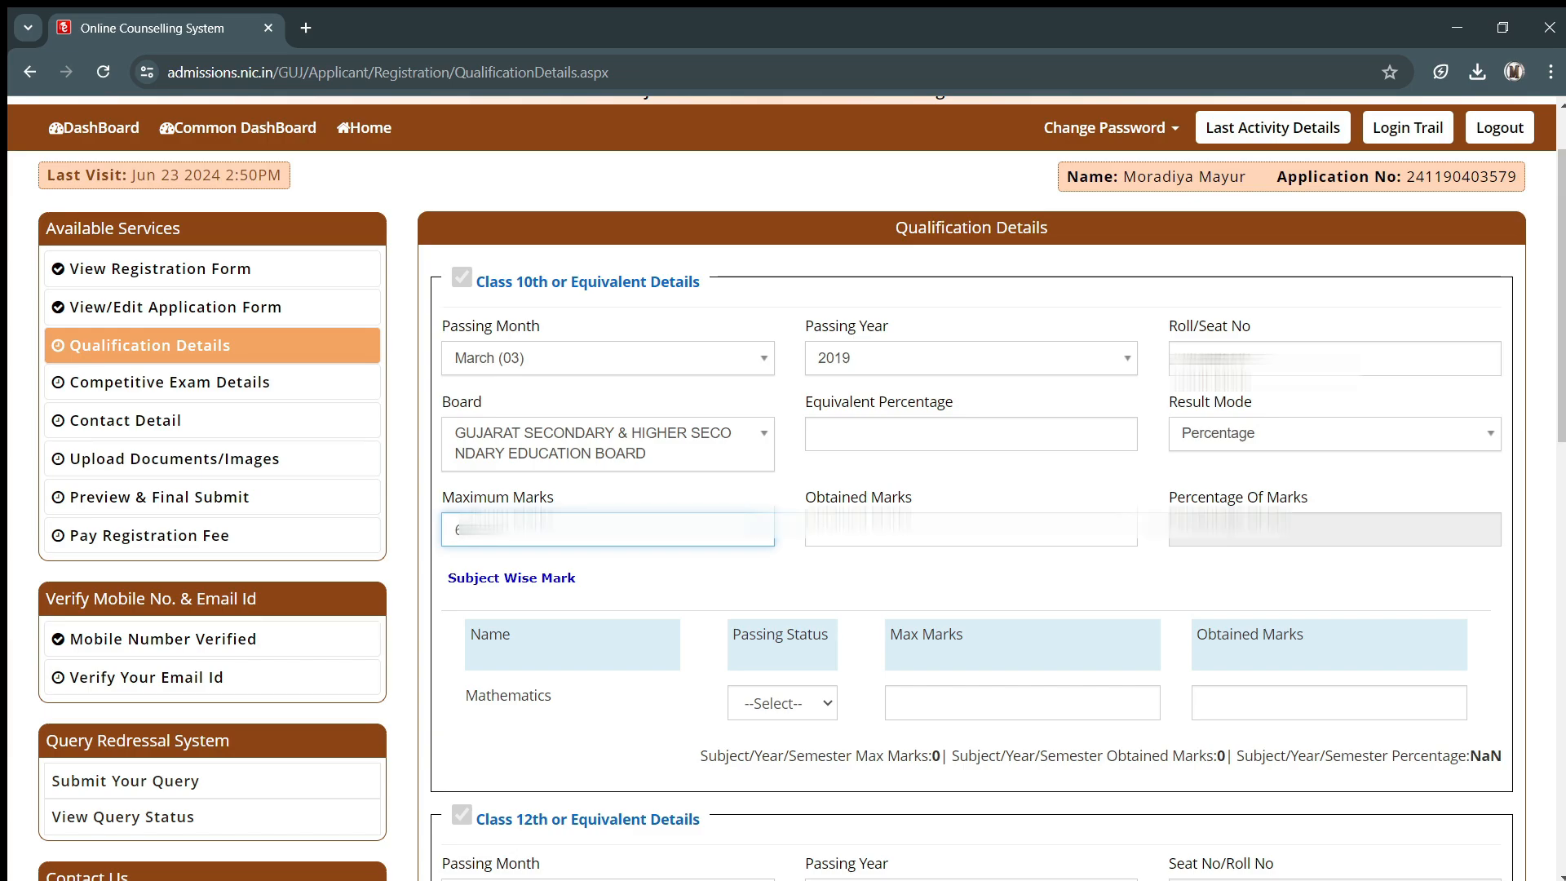
pyautogui.press('Tab')
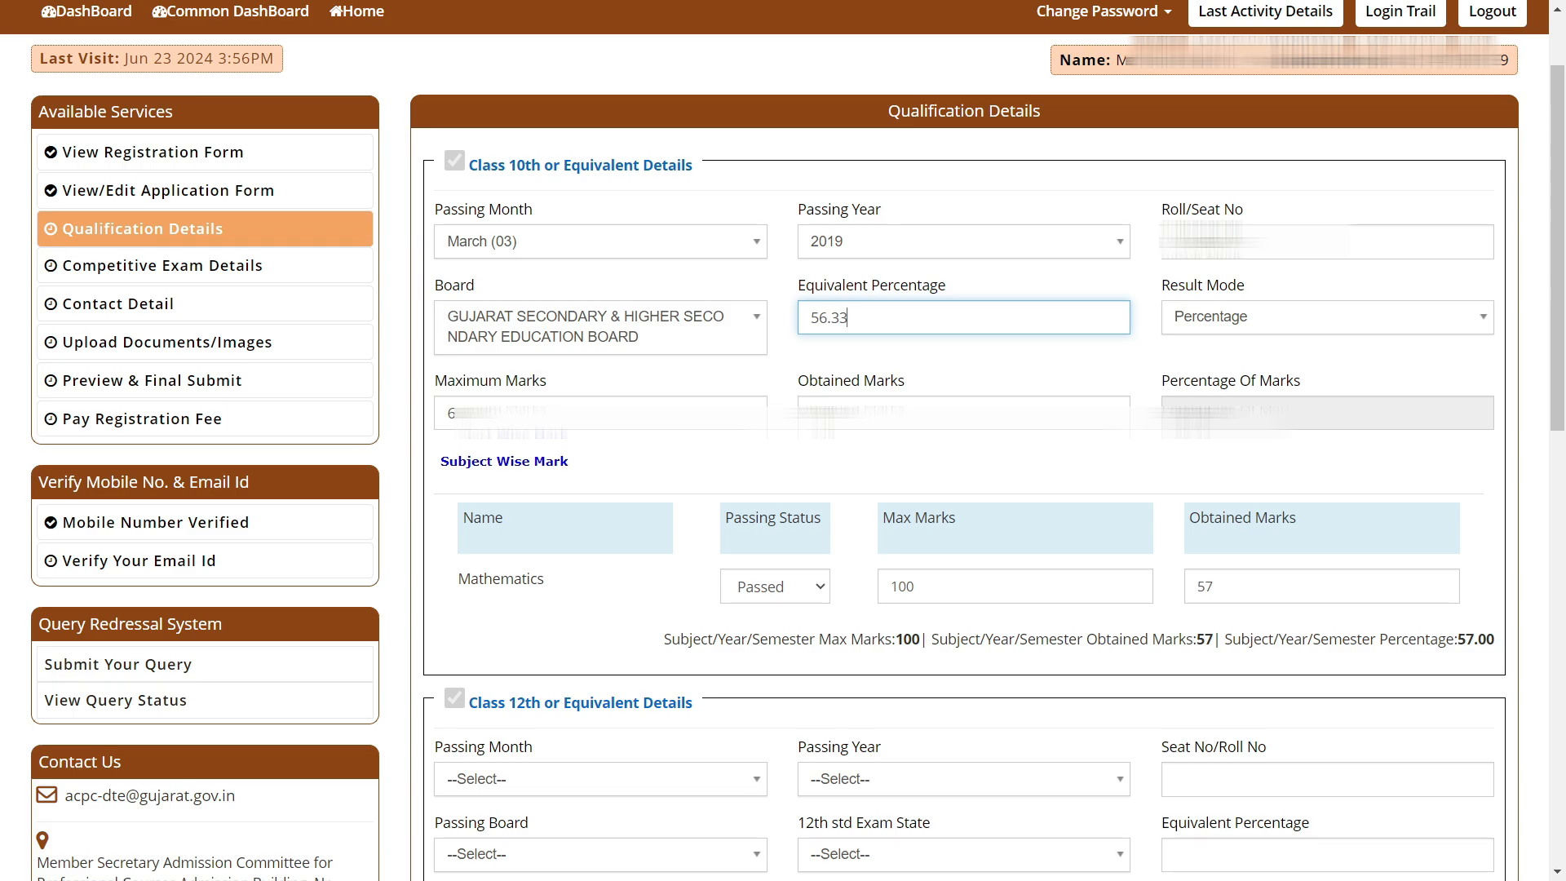
# Step: Mark graduation as Passed in February 2024
pyautogui.scroll(-7, 783, 440)
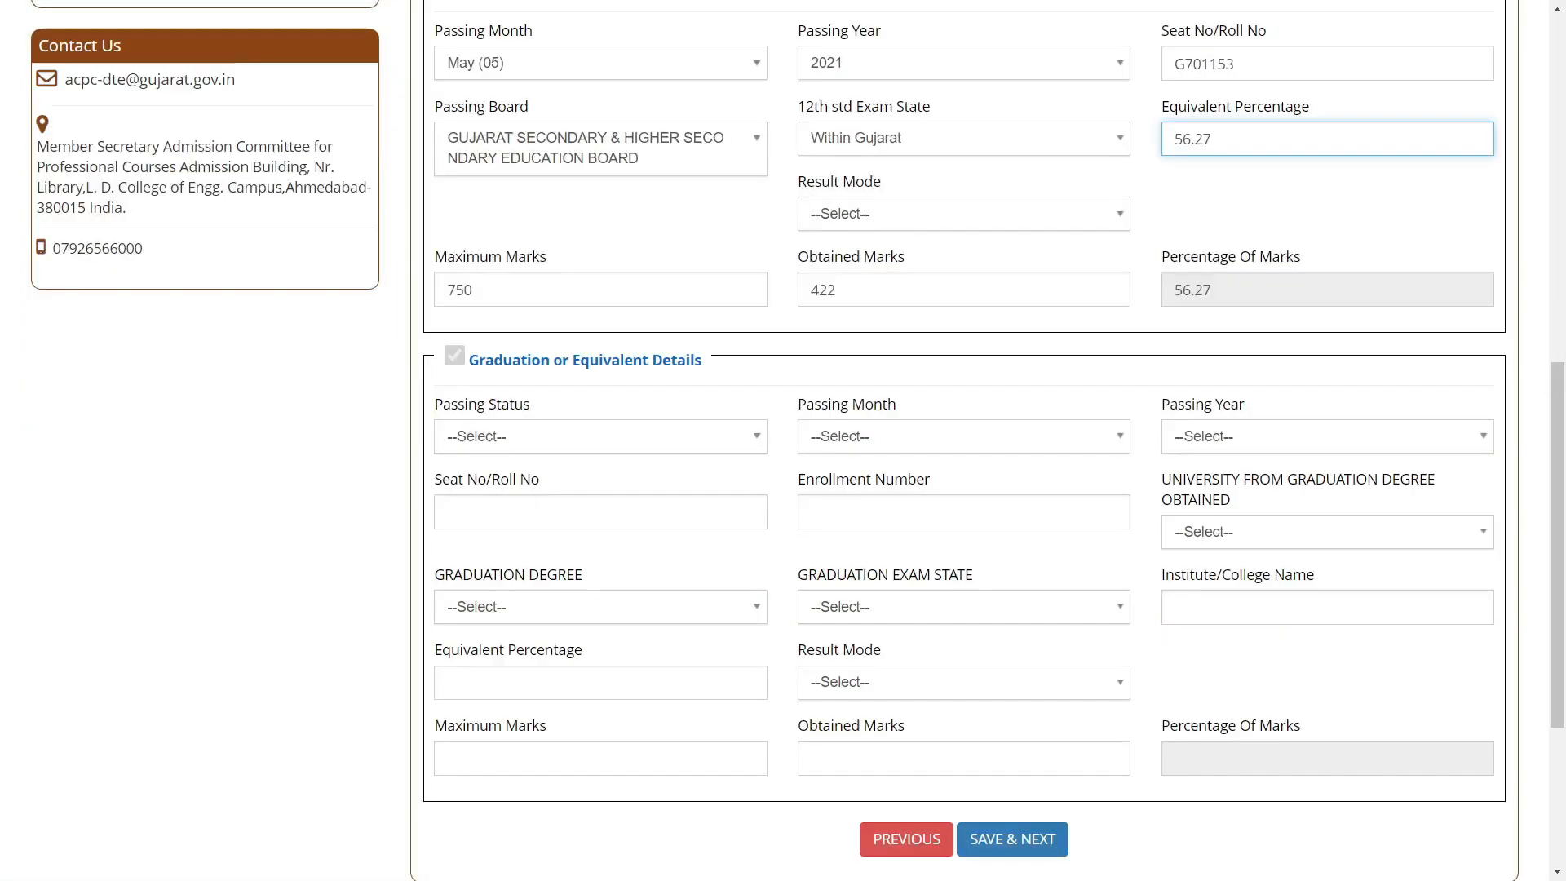
pyautogui.scroll(-3, 783, 440)
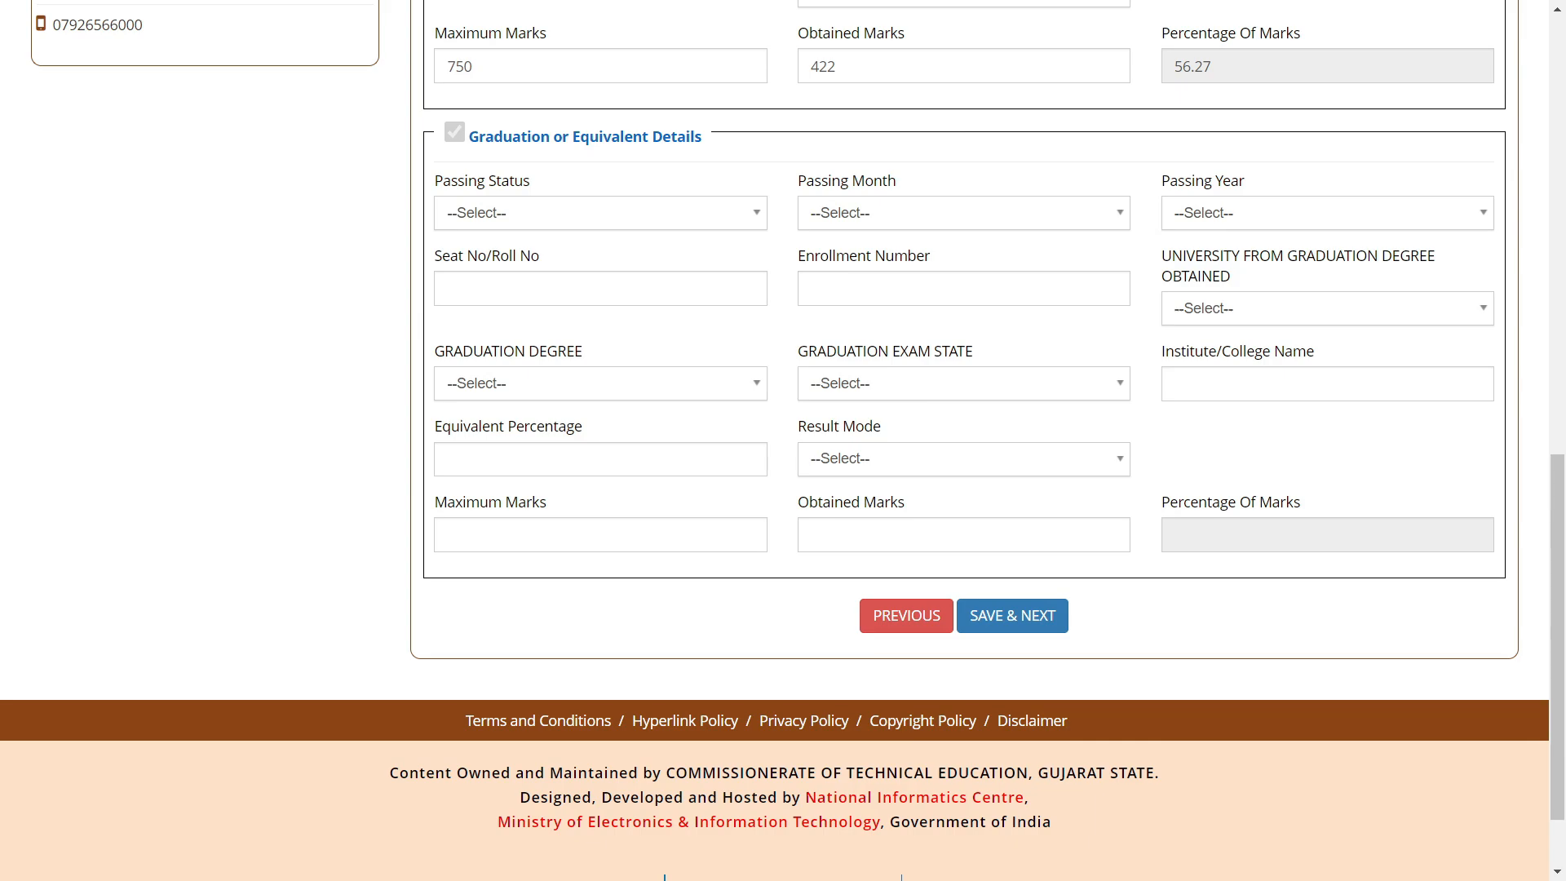
pyautogui.click(600, 213)
pyautogui.press('Down')
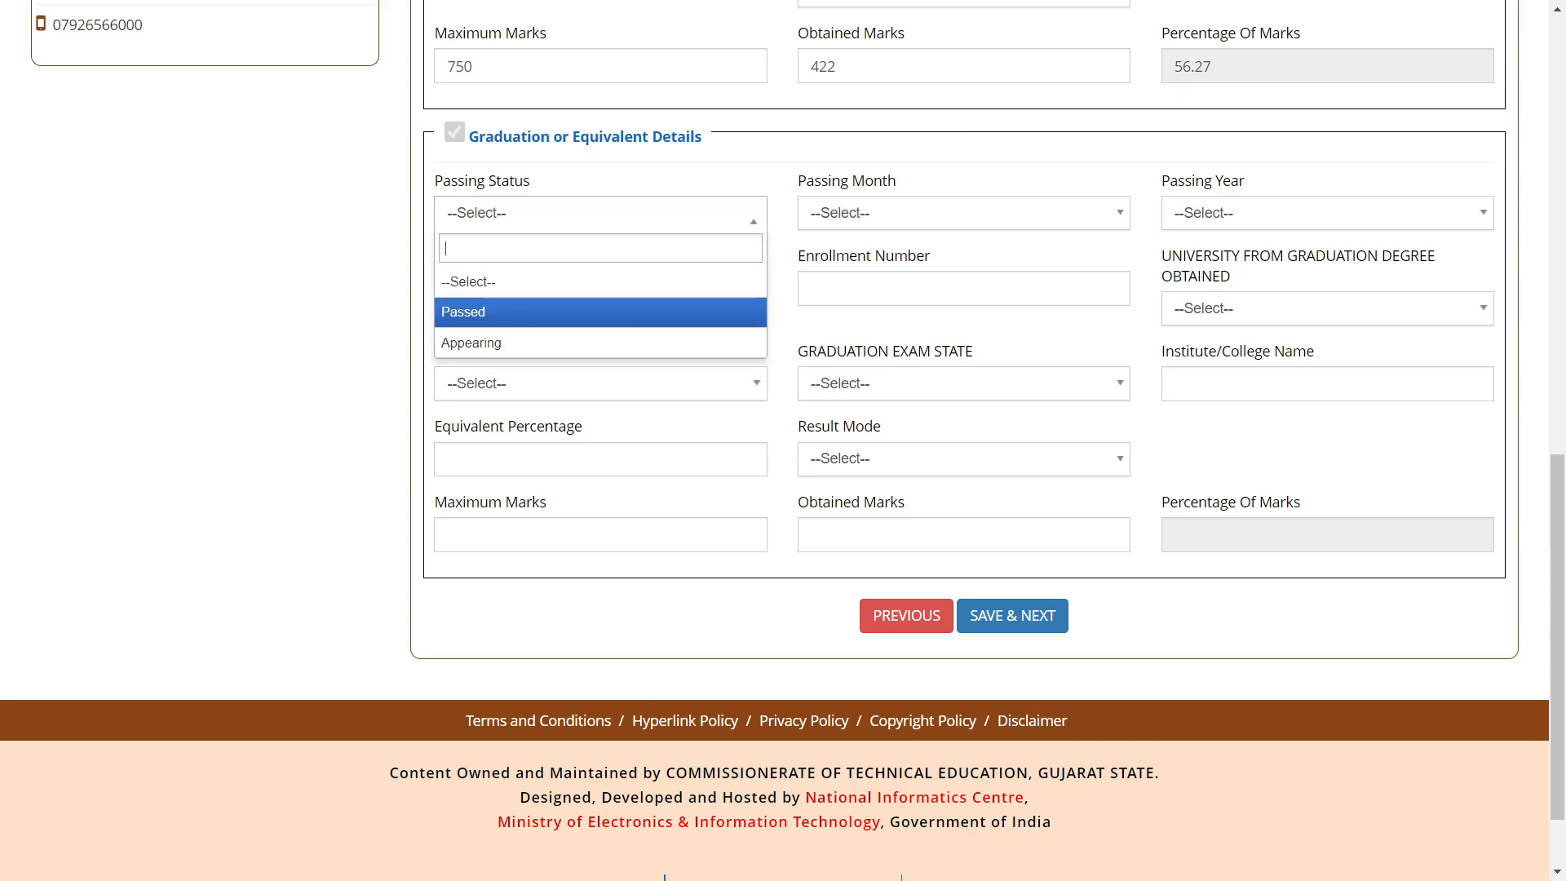
pyautogui.press('Return')
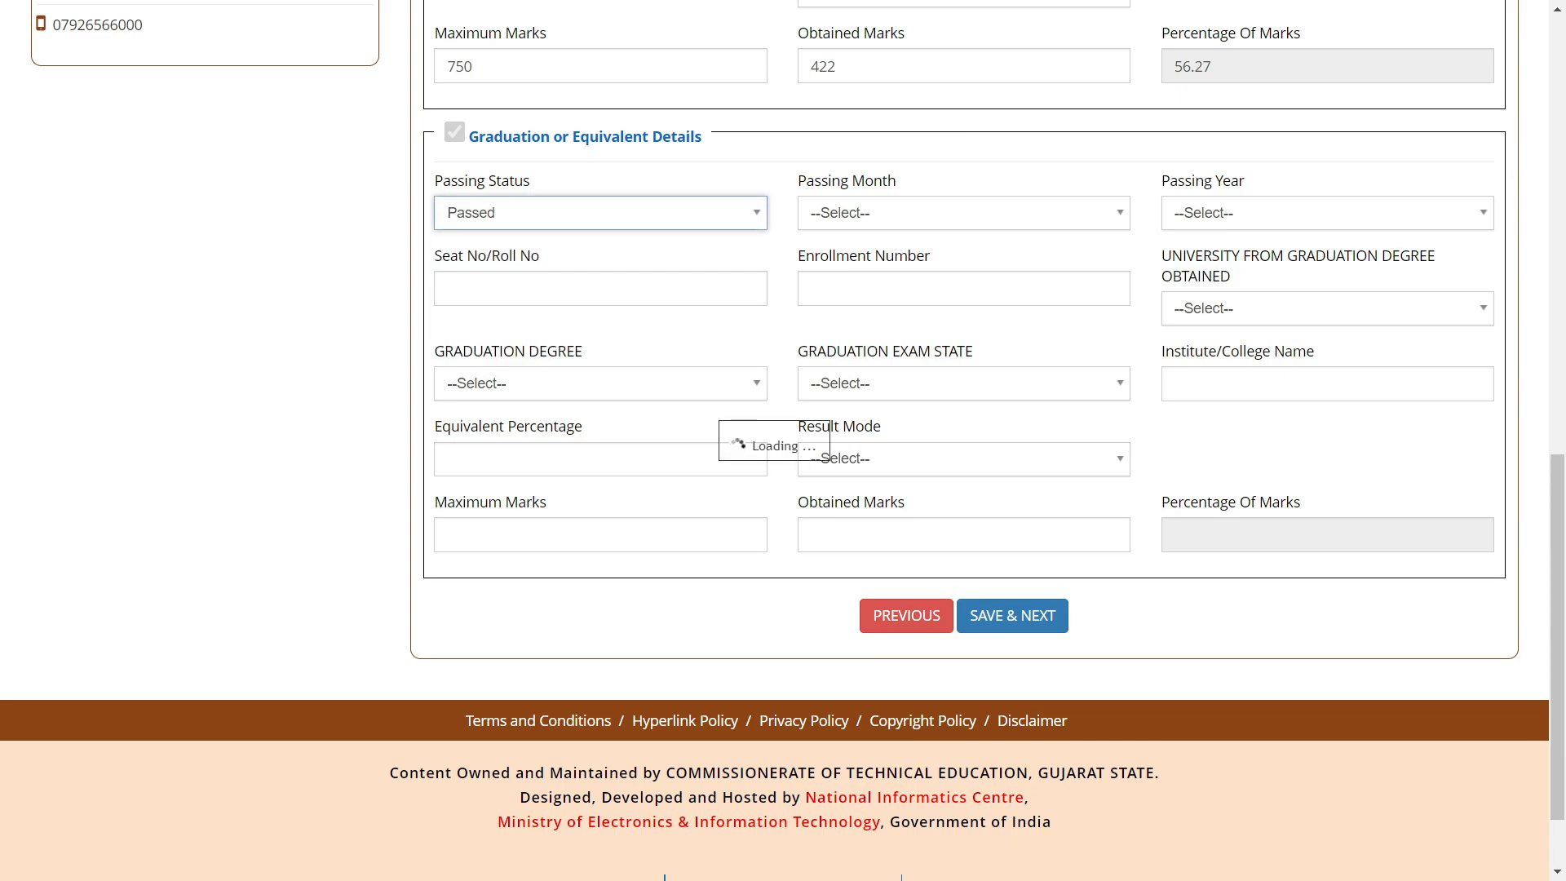
pyautogui.click(963, 212)
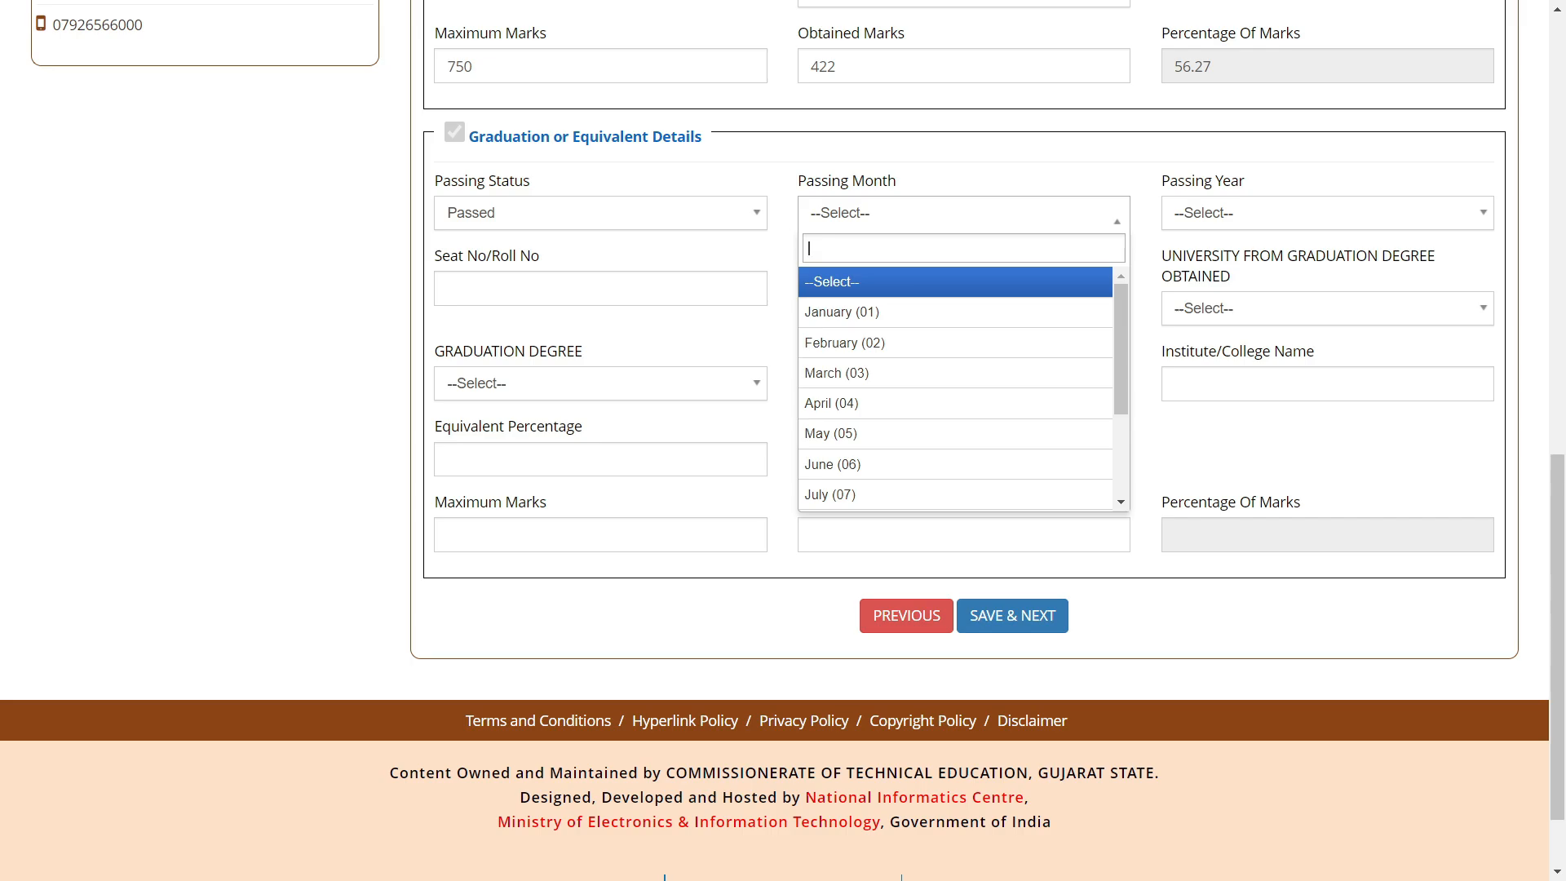
pyautogui.click(845, 342)
pyautogui.scroll(2, 783, 441)
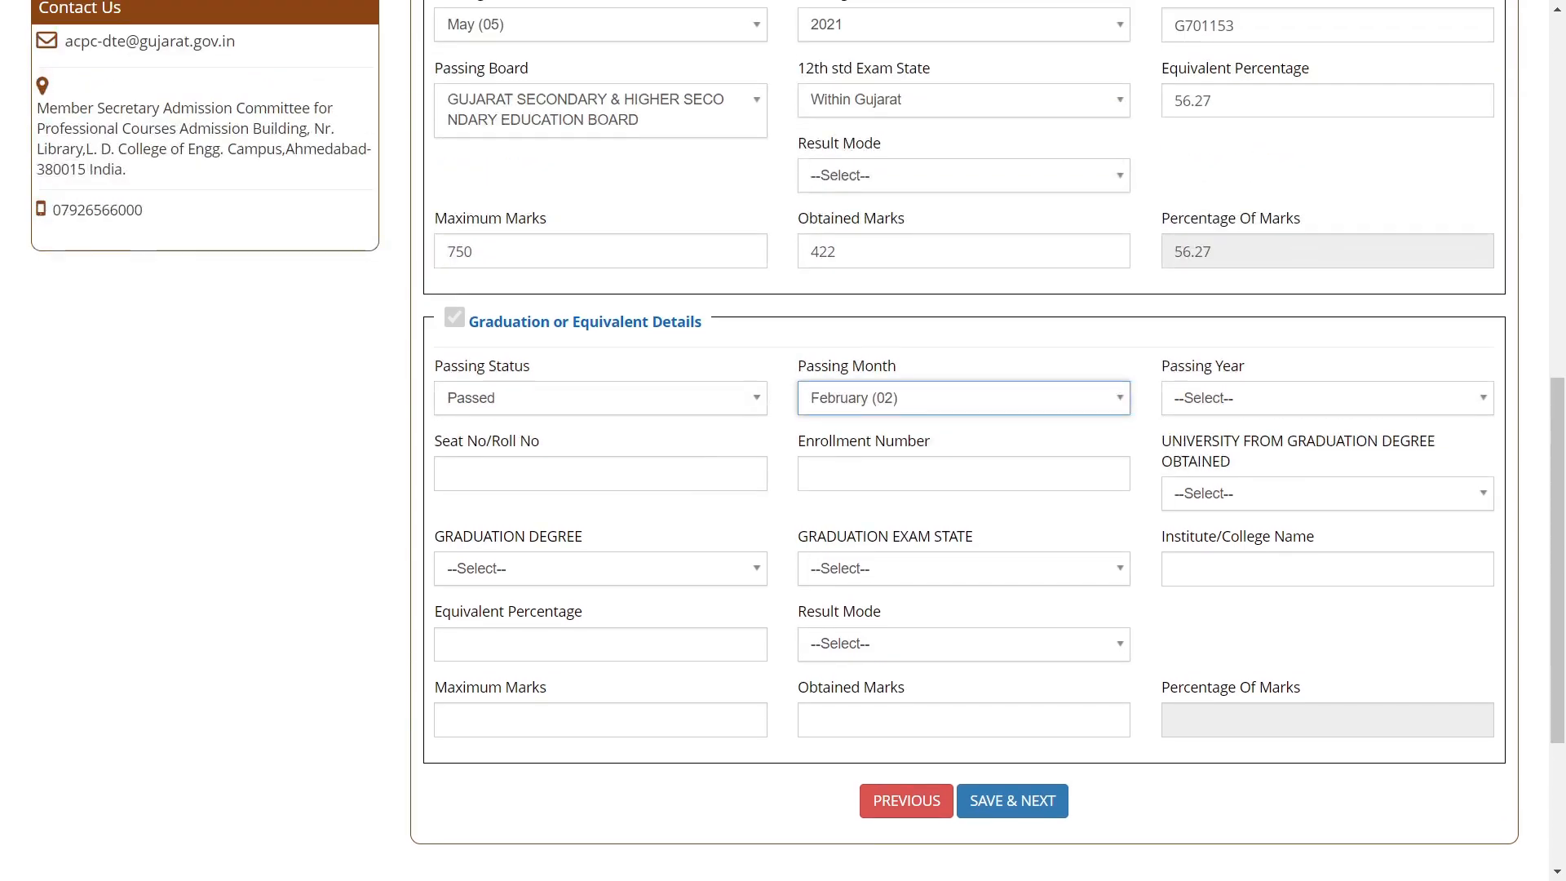
pyautogui.click(1327, 398)
pyautogui.click(1182, 497)
# Step: Choose Veer Narmad South Gujarat University, BCA degree, and Within Gujarat as exam state
pyautogui.click(600, 473)
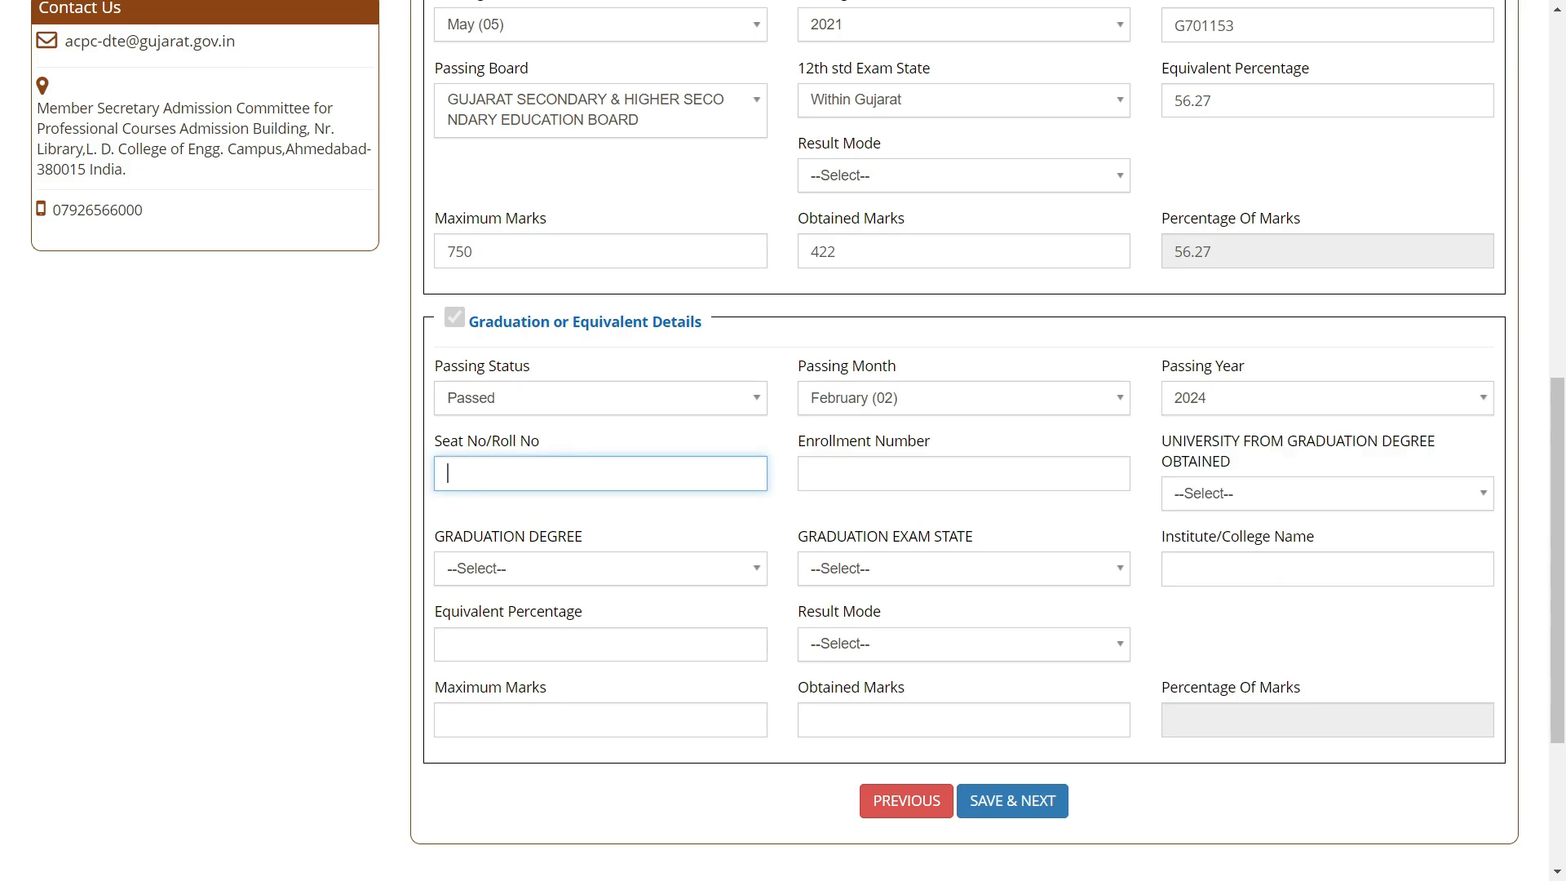
pyautogui.write('V')
pyautogui.write('EER')
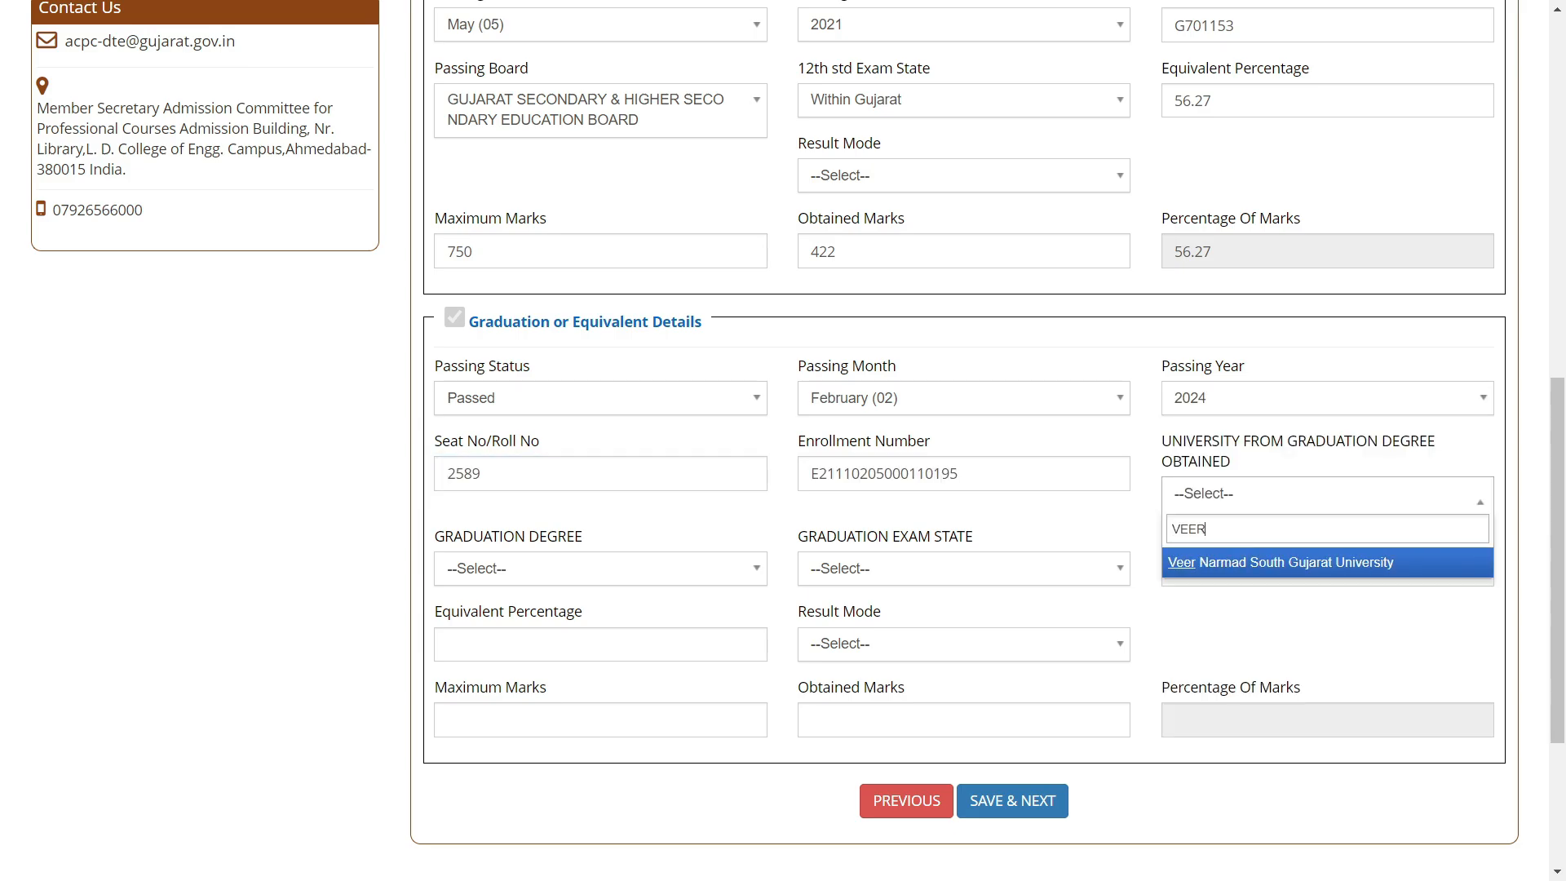
pyautogui.press('Return')
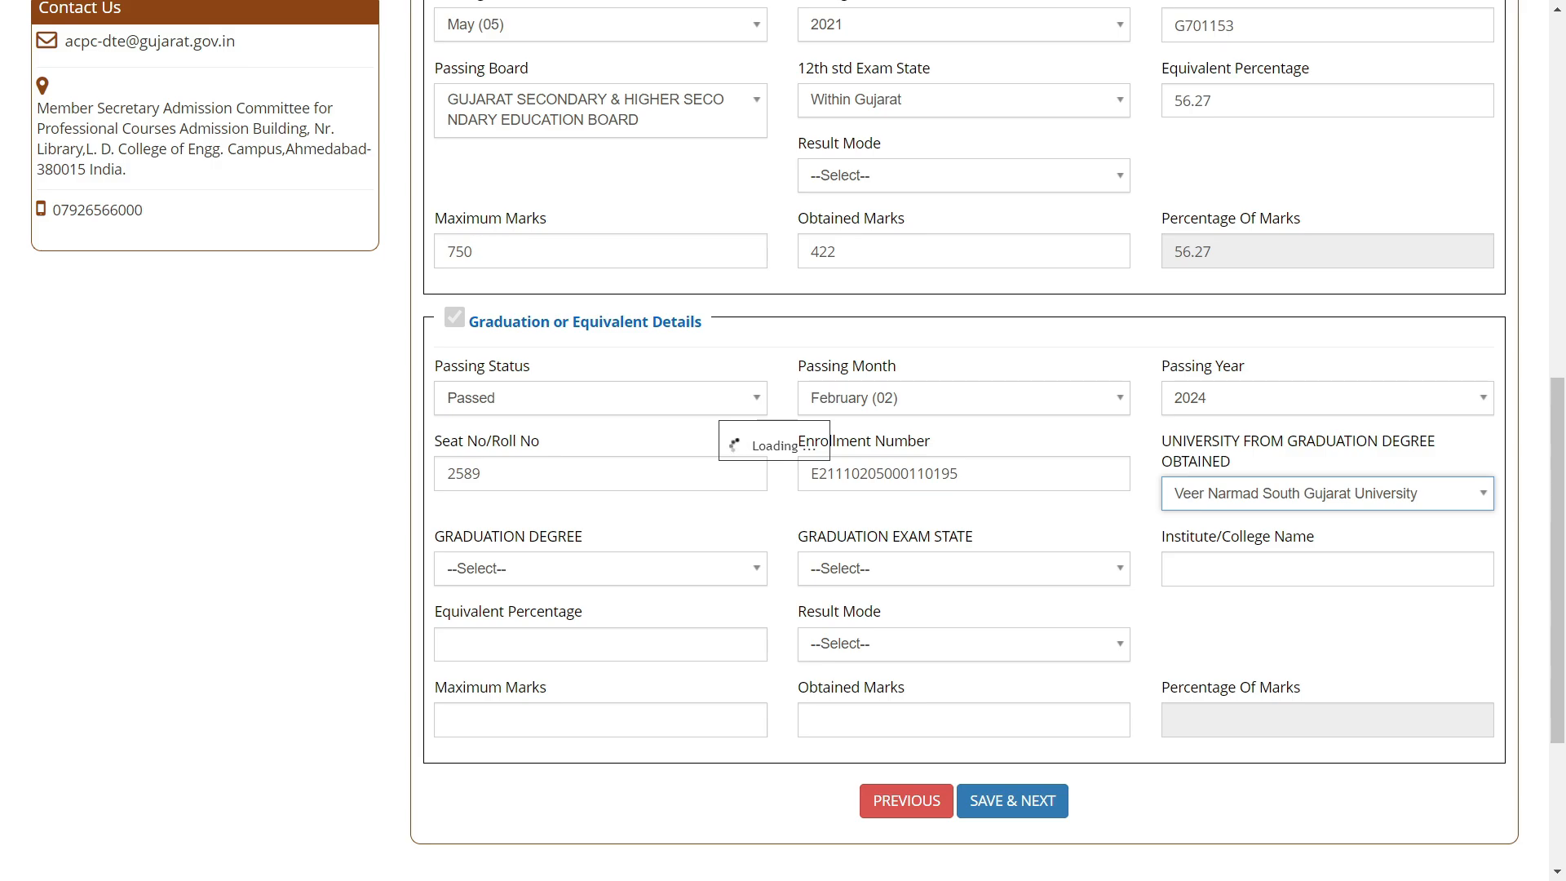
pyautogui.click(600, 569)
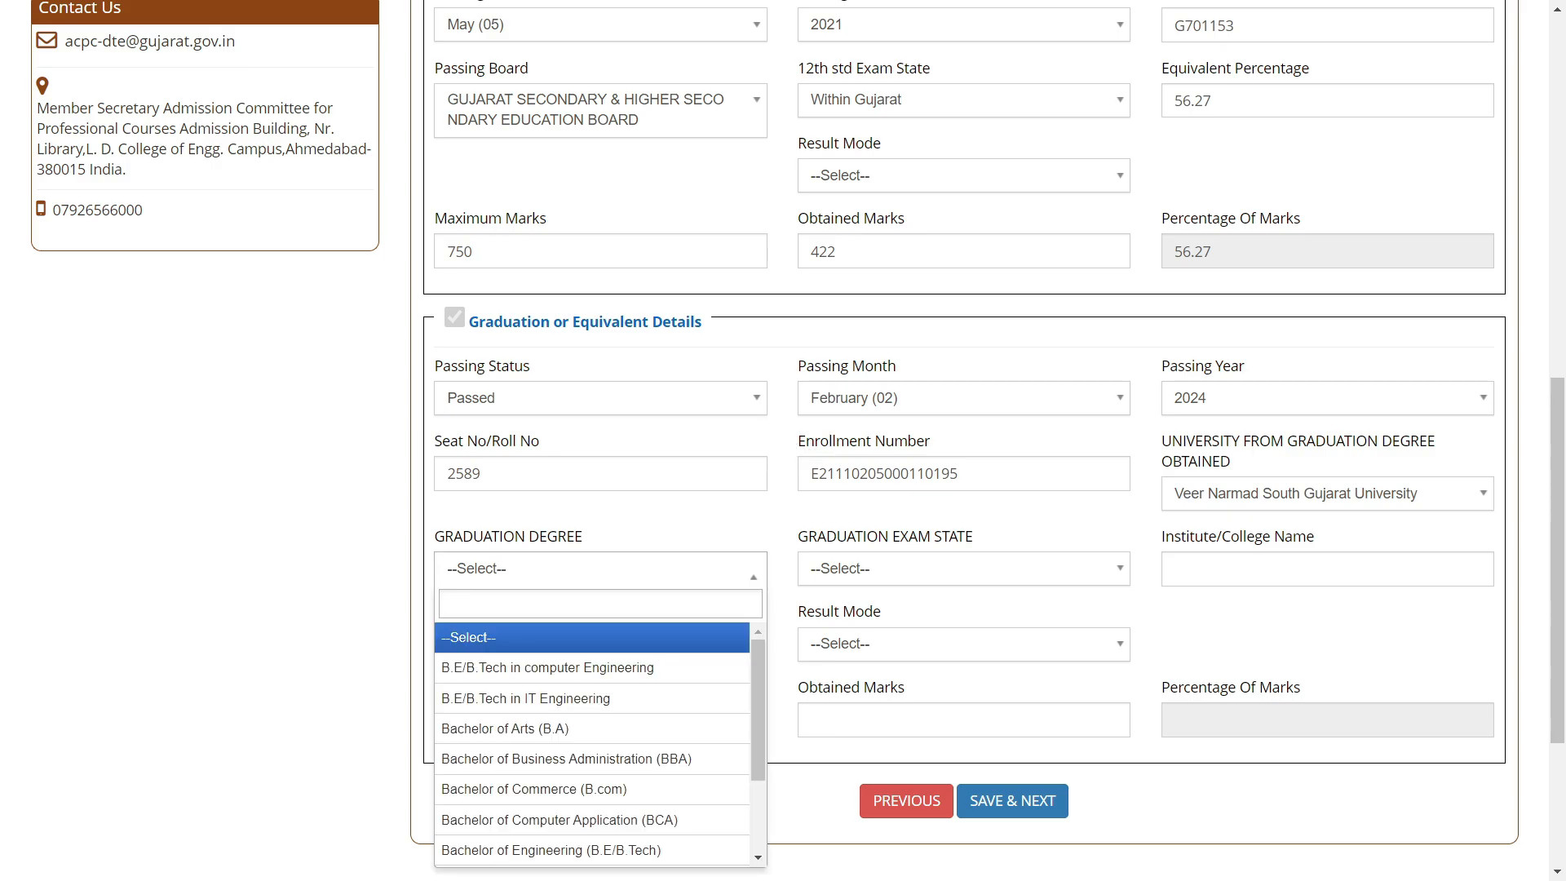
pyautogui.write('BCA')
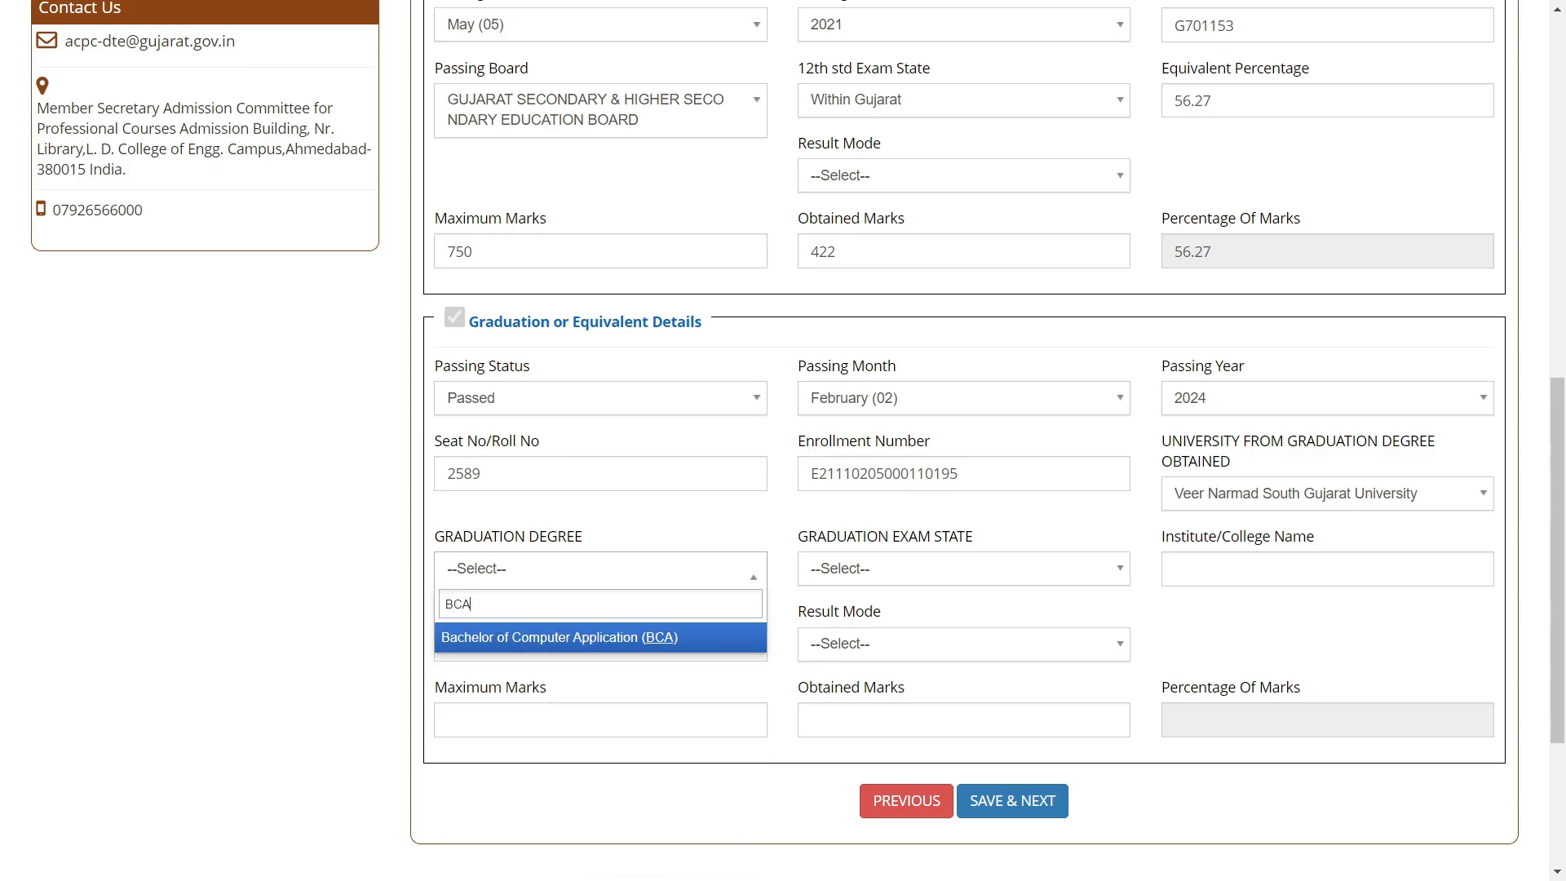
pyautogui.press('Return')
pyautogui.click(963, 569)
pyautogui.press('Down')
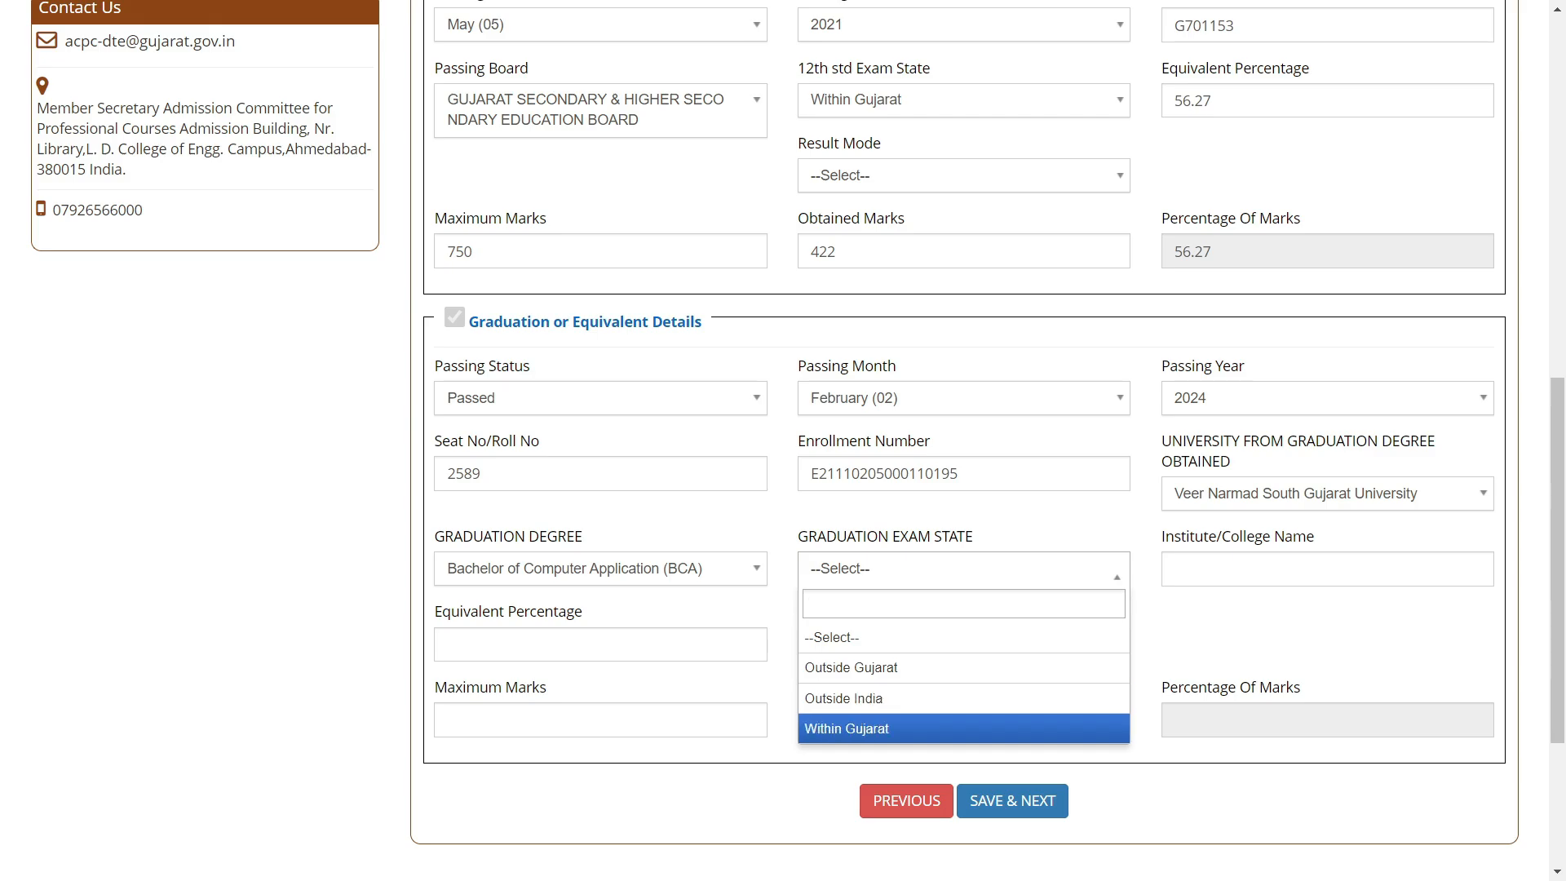
pyautogui.press('Return')
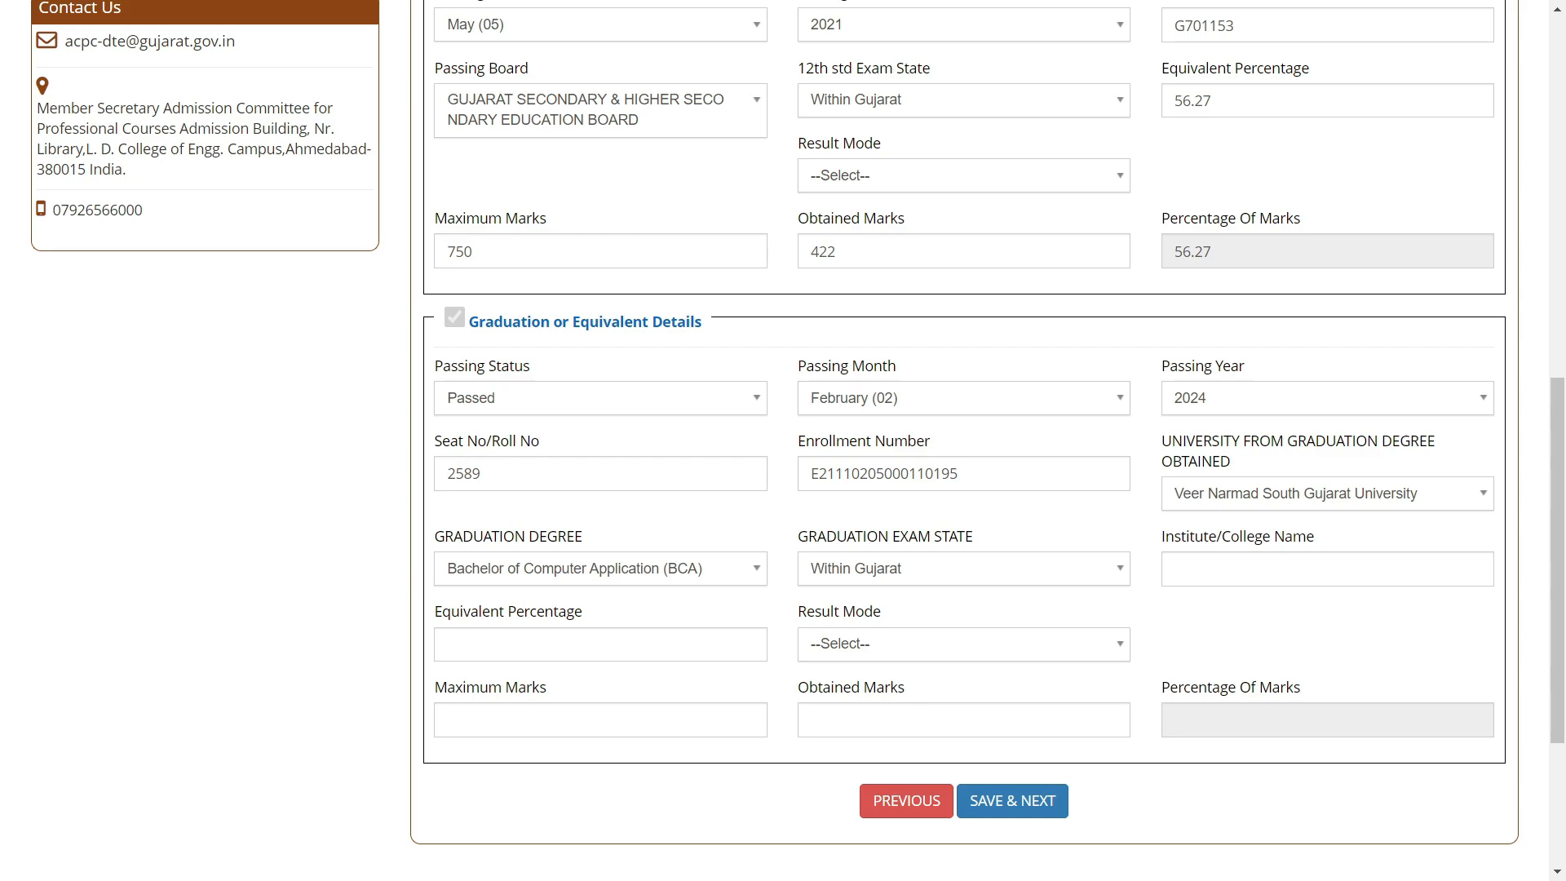
# Step: Enter 'VIVEKANANA COLLEGE' as the institute and set the graduation result mode to CGPA
pyautogui.click(1327, 569)
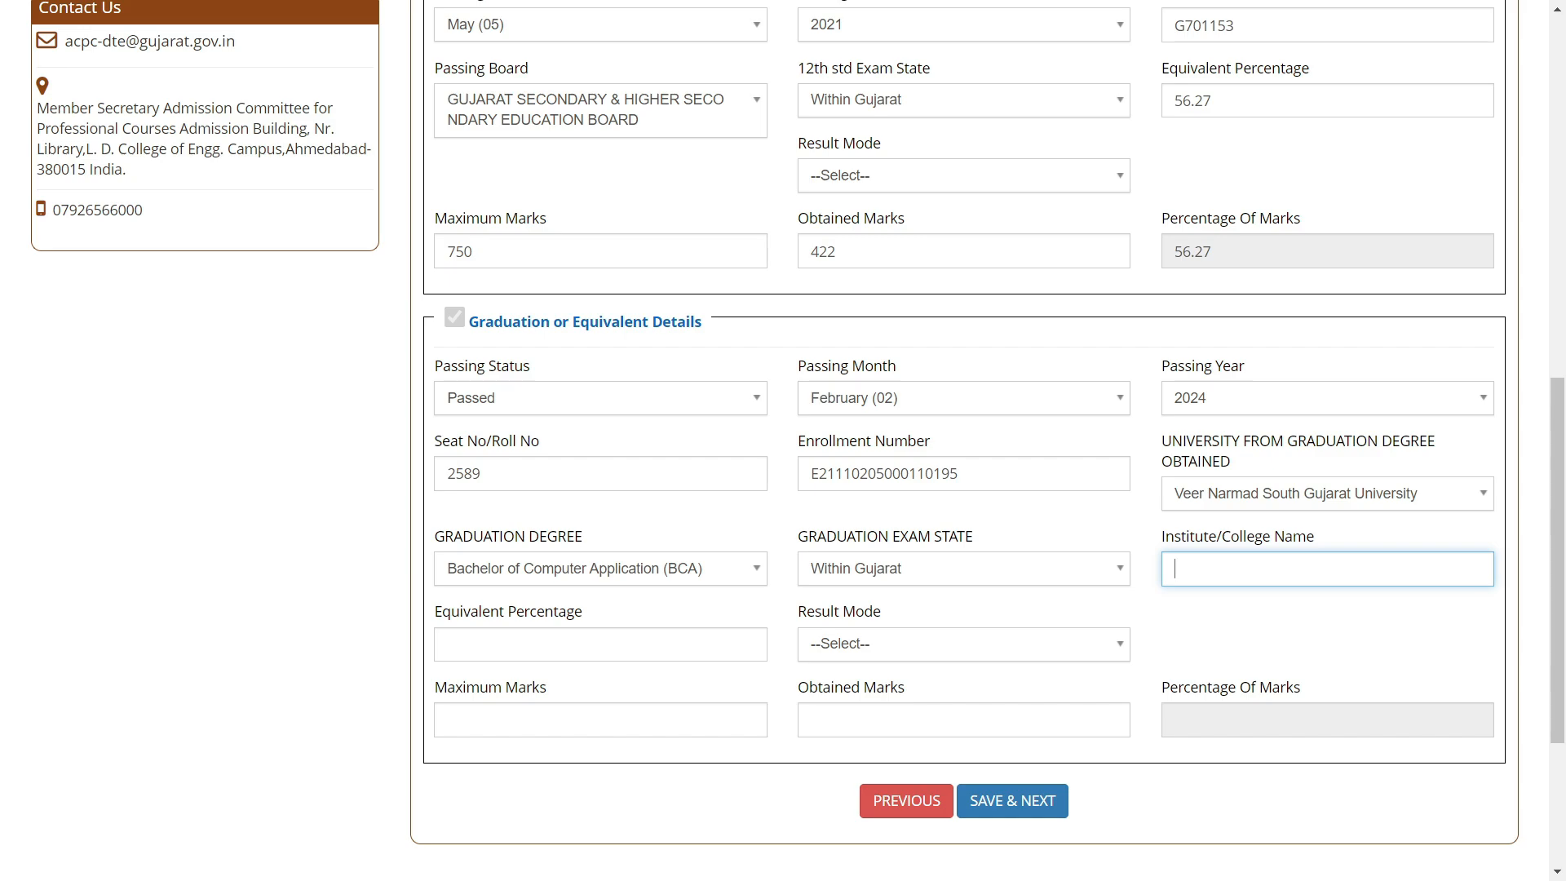
pyautogui.write('VIVEKANANA COLLEGE')
pyautogui.click(600, 645)
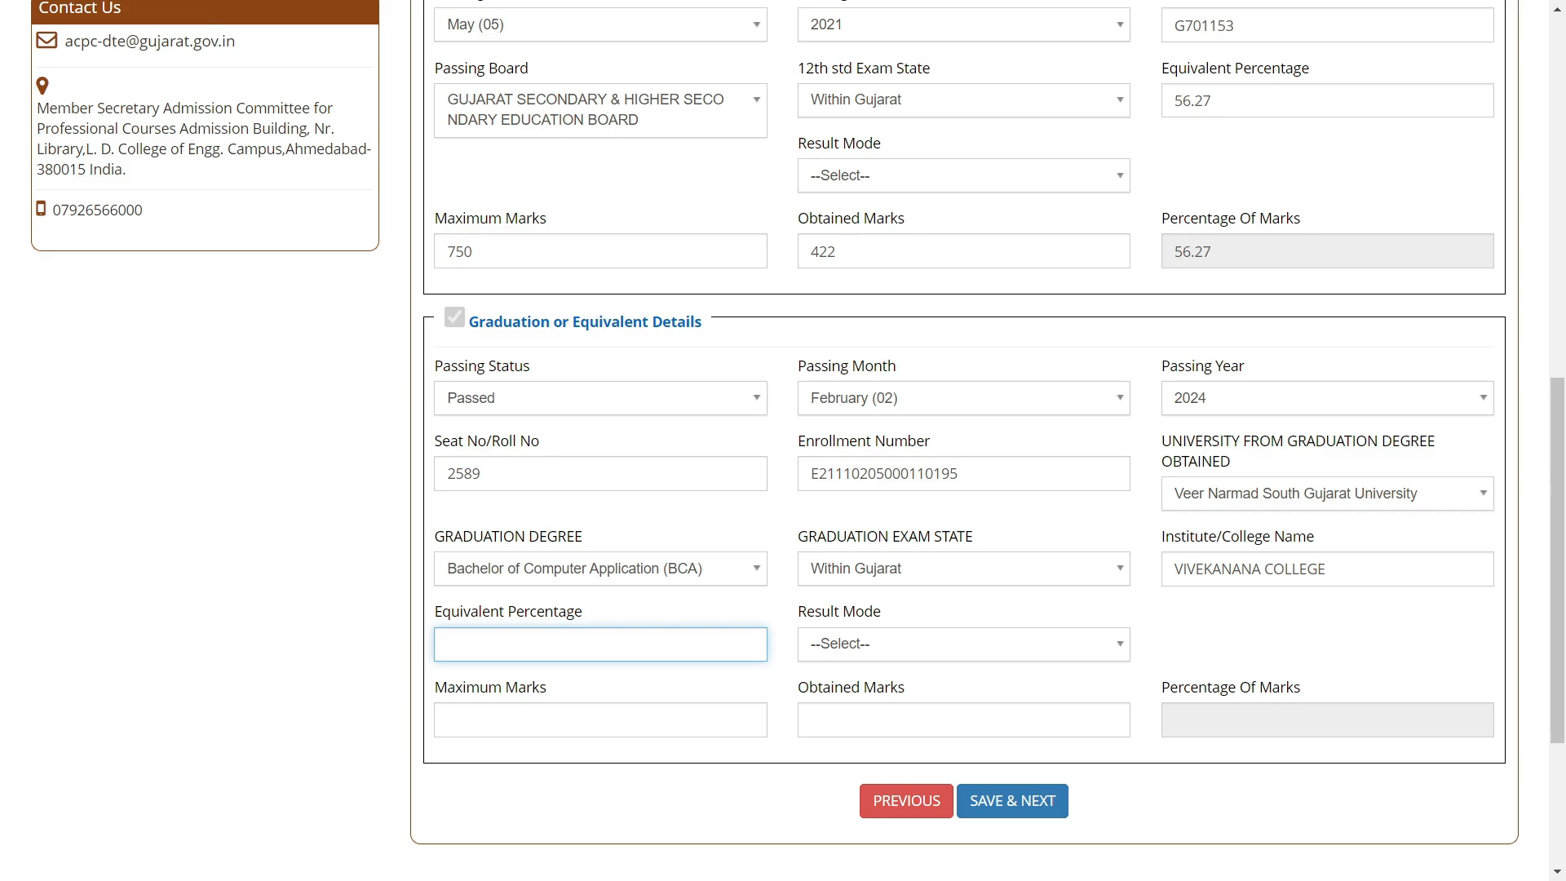
pyautogui.press('Tab')
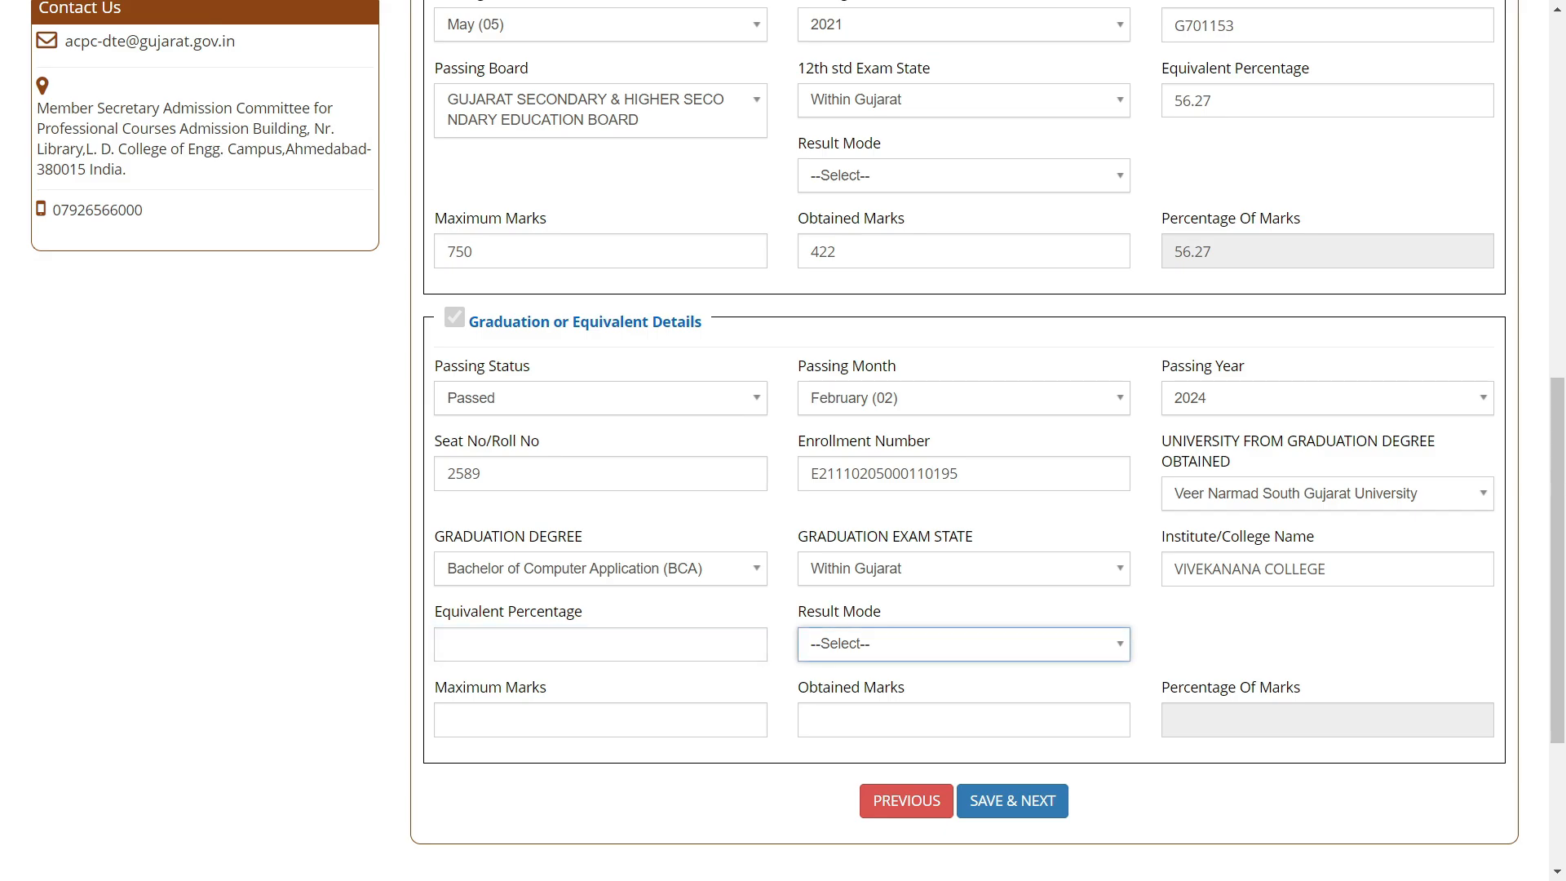
pyautogui.press('Return')
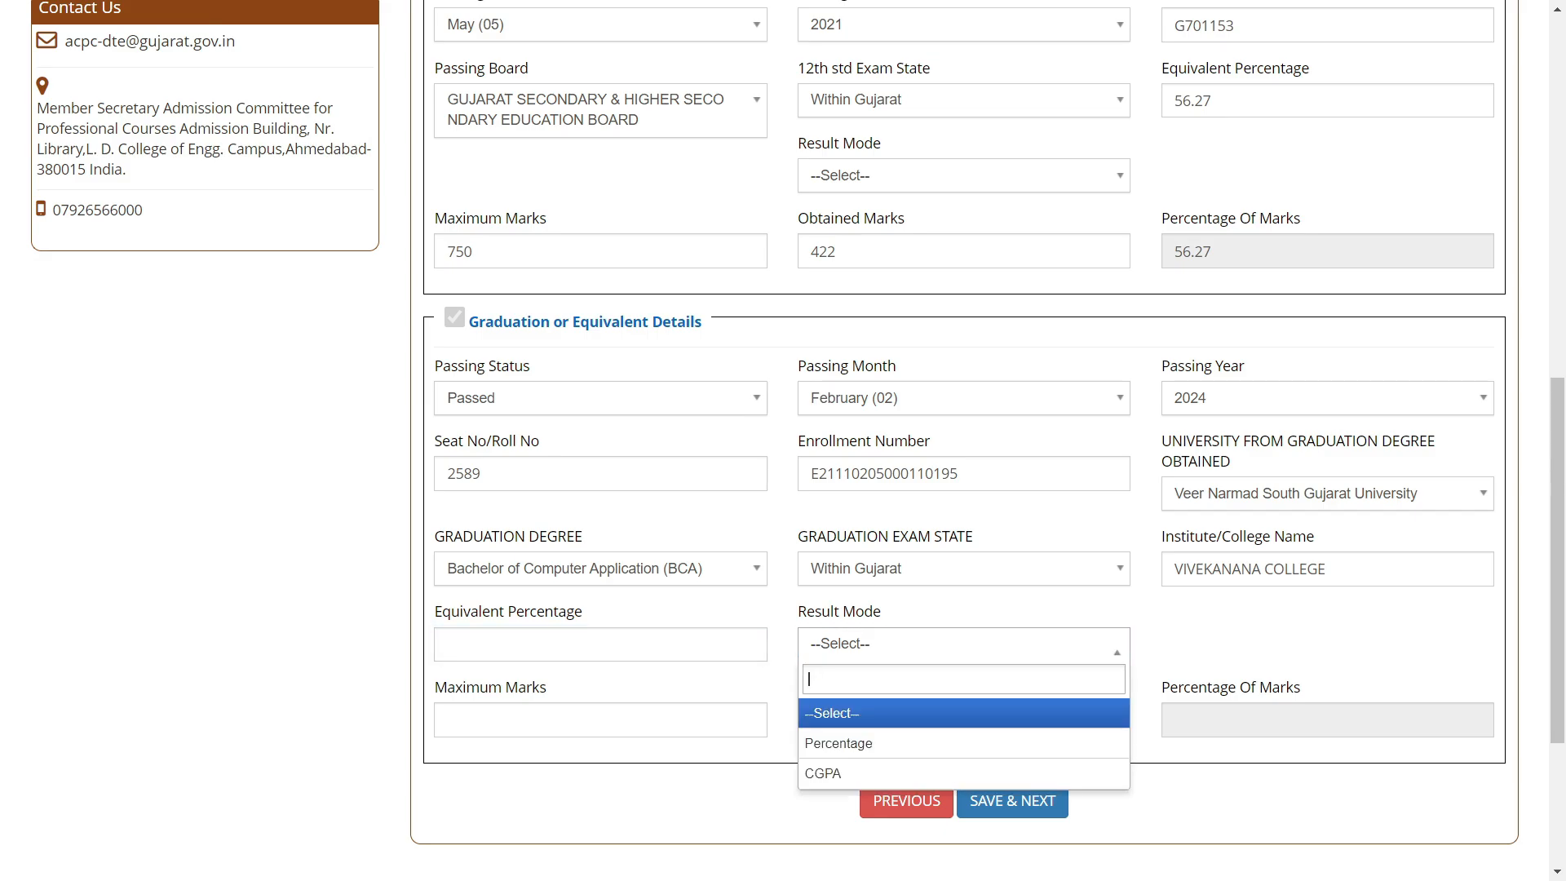
pyautogui.press('Down')
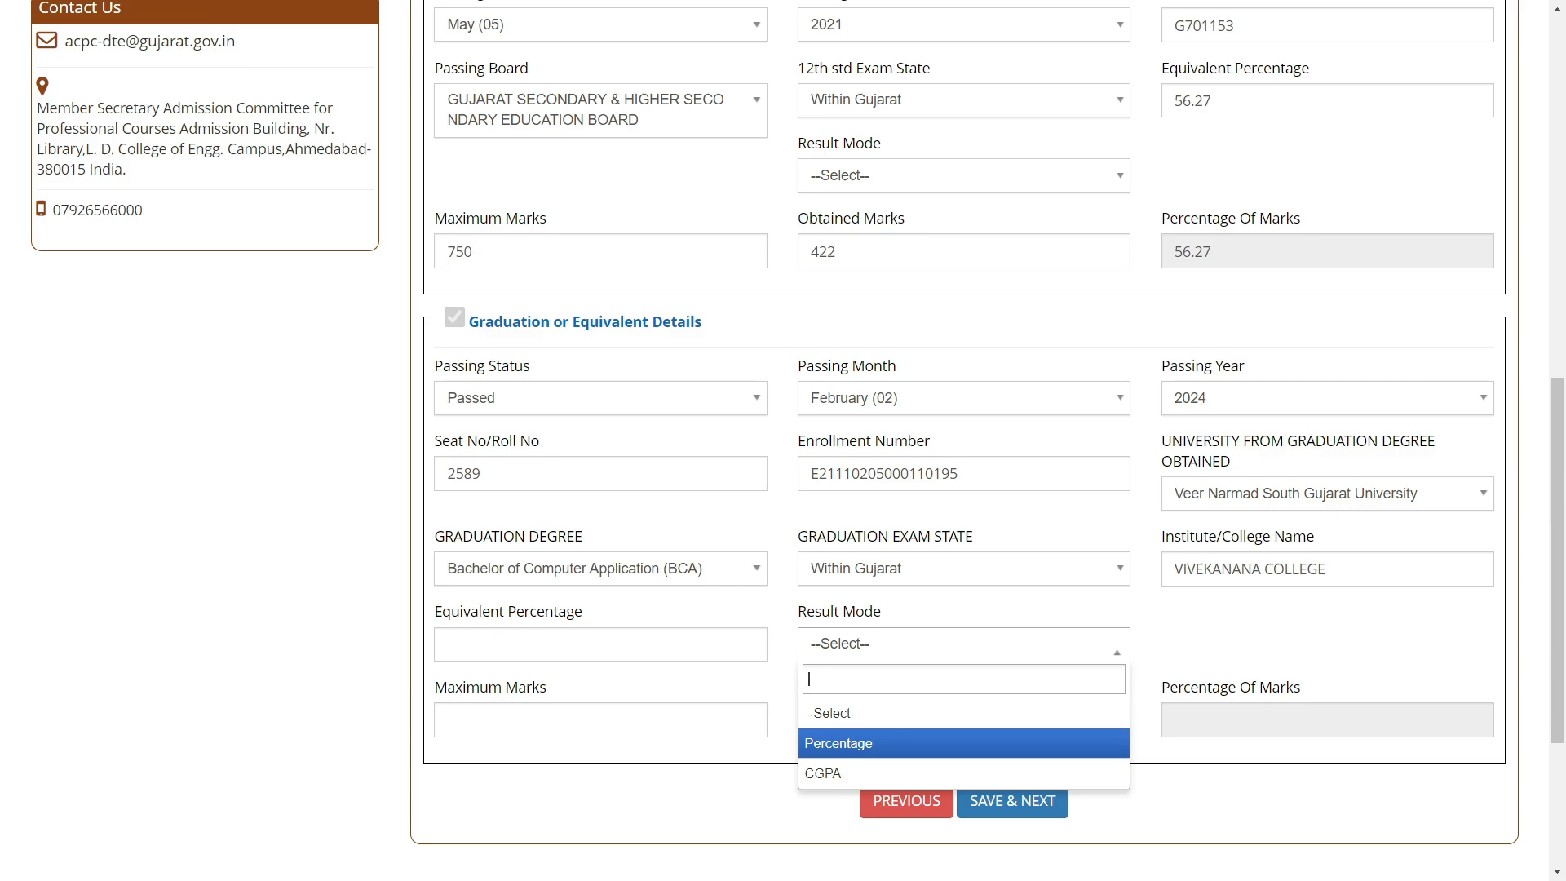
pyautogui.press('Down')
pyautogui.press('Return')
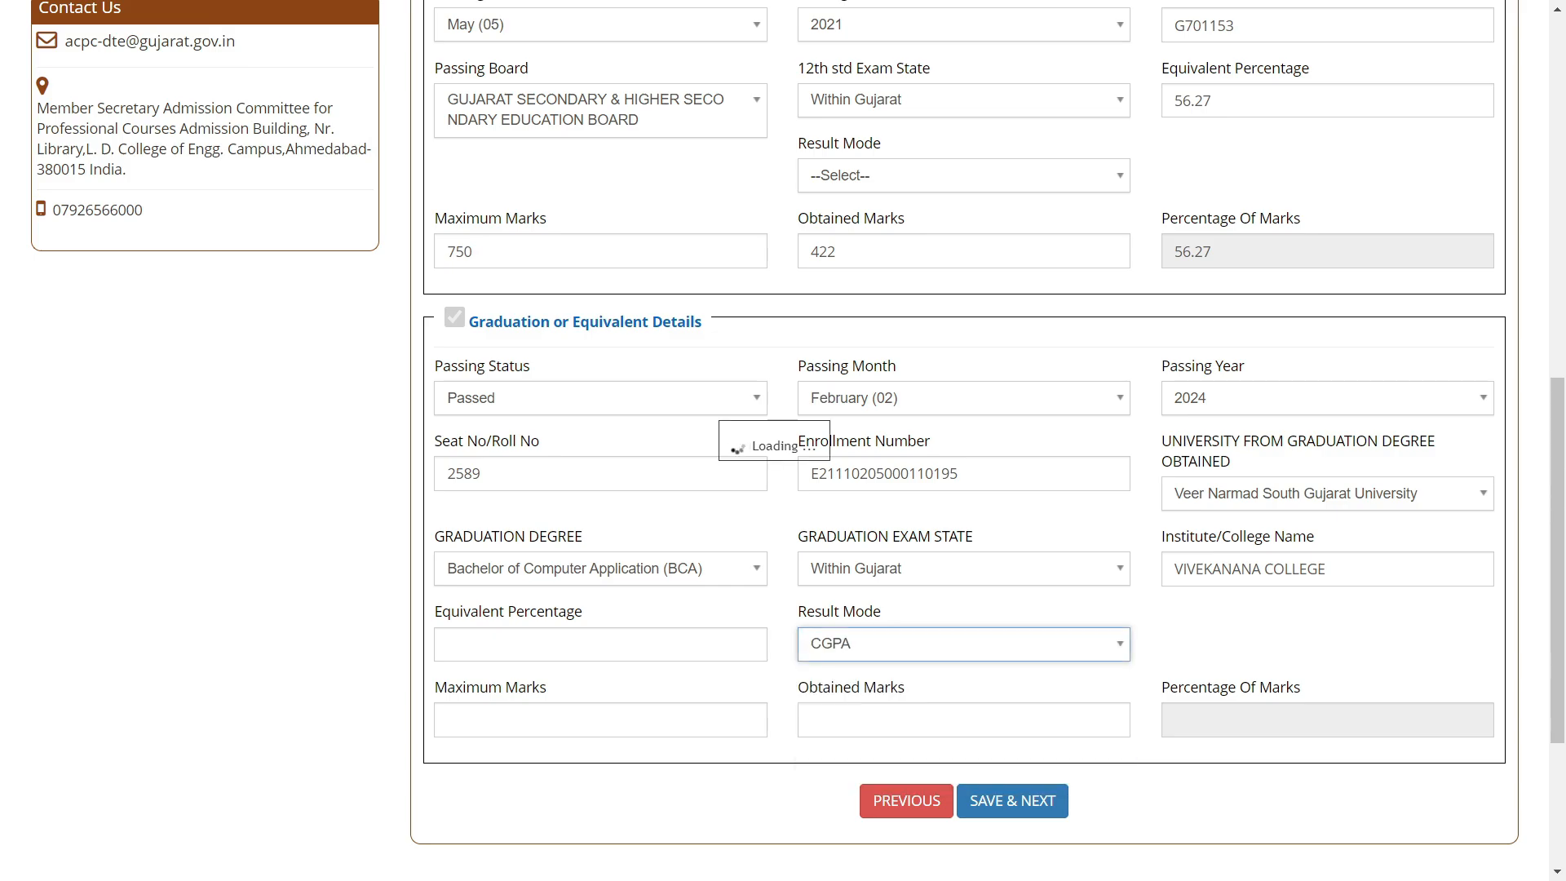
# Step: Set the CGPA scale to 10 points and enter an obtained CGPA of 6.96
pyautogui.click(600, 720)
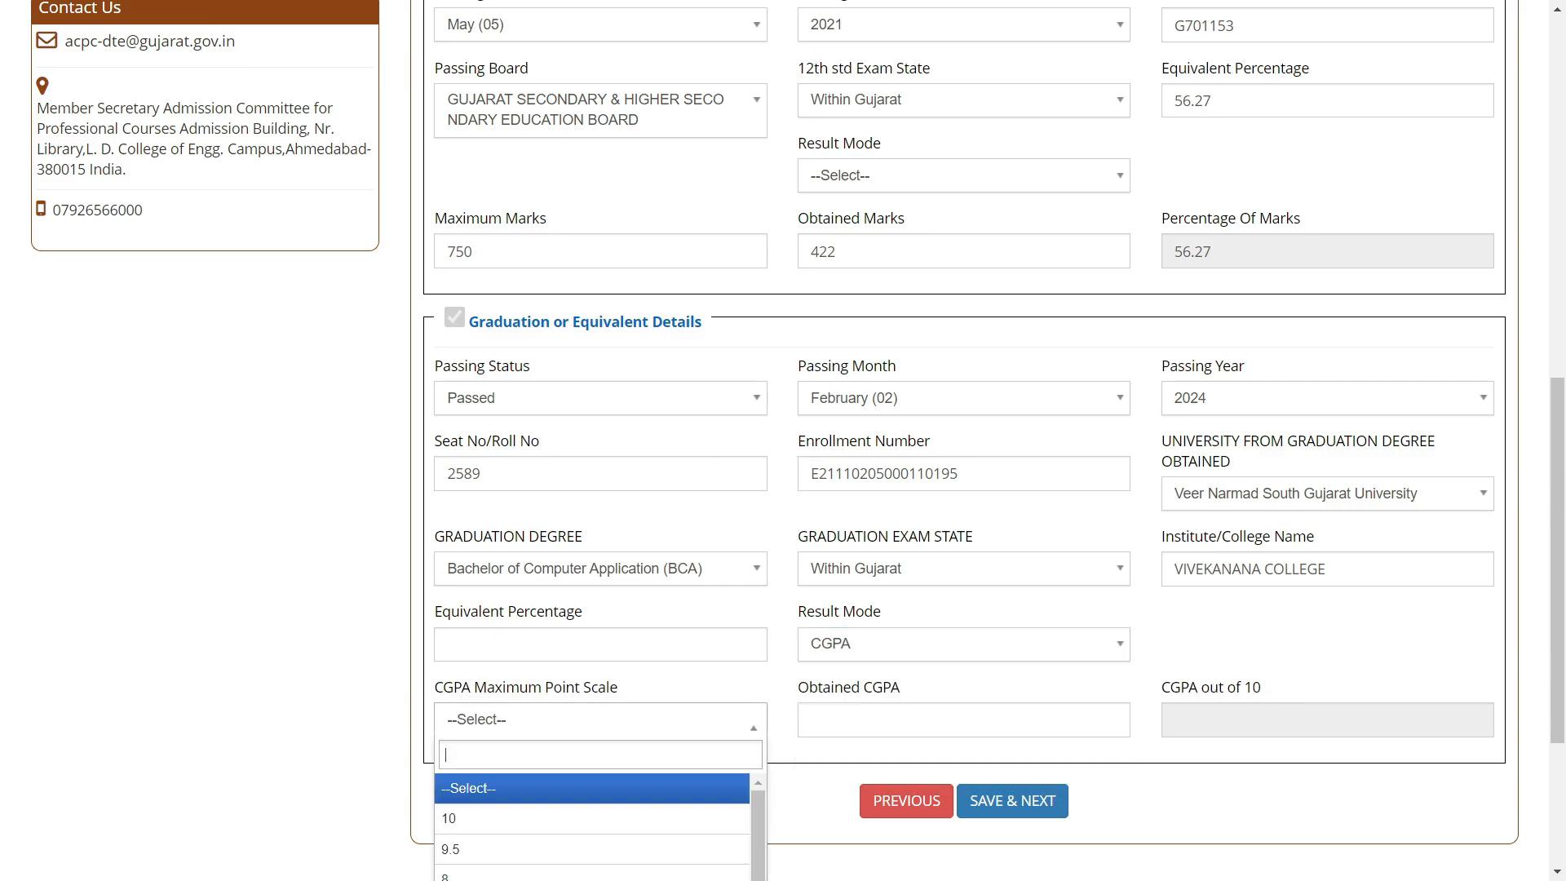
pyautogui.press('Down')
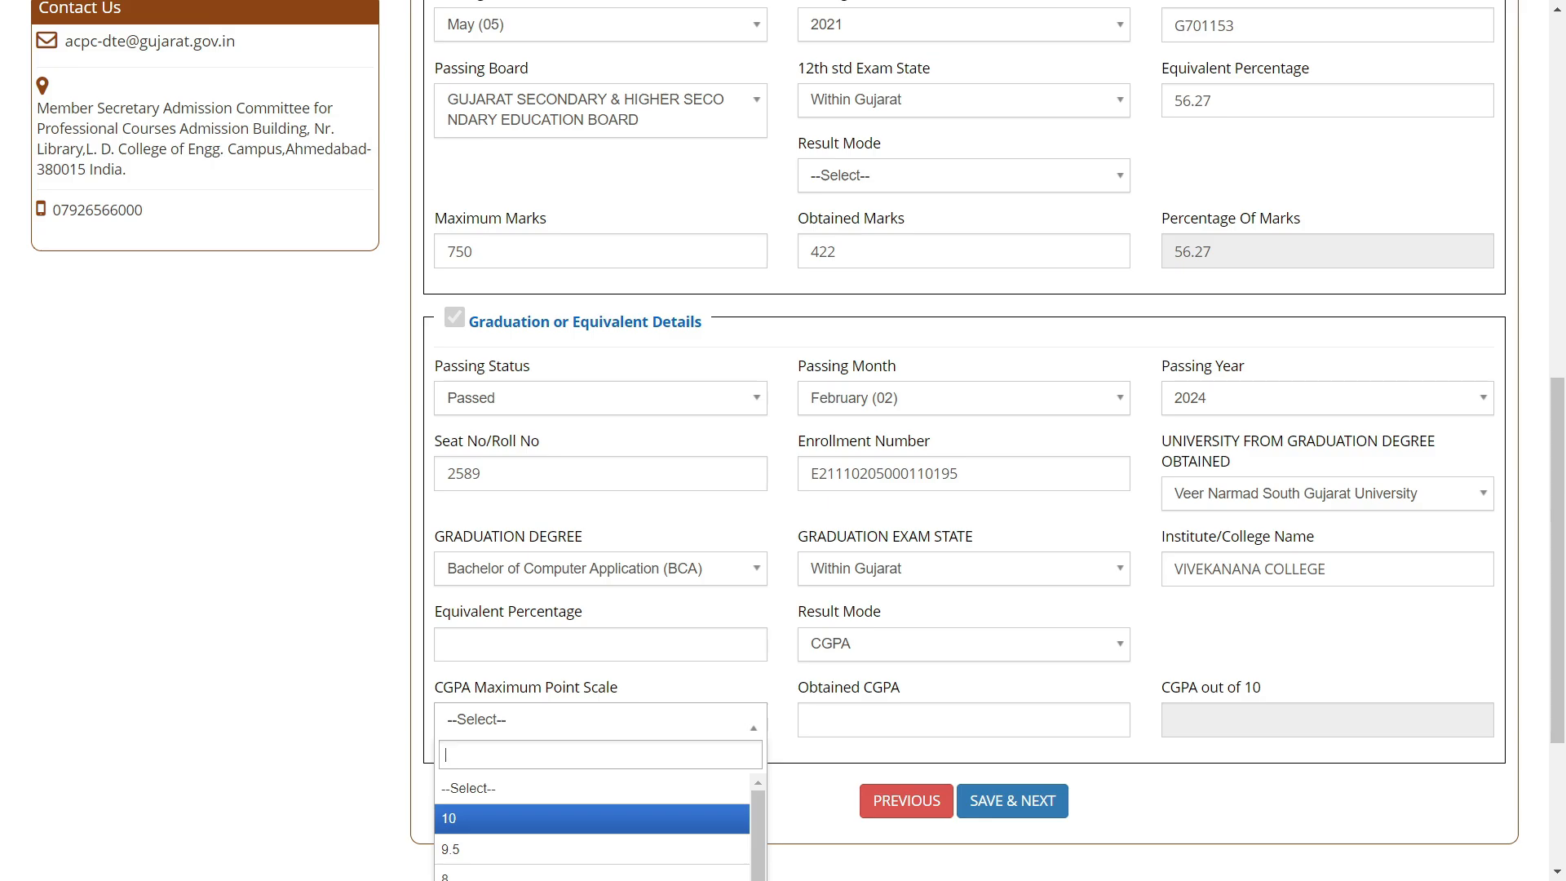
pyautogui.press('Return')
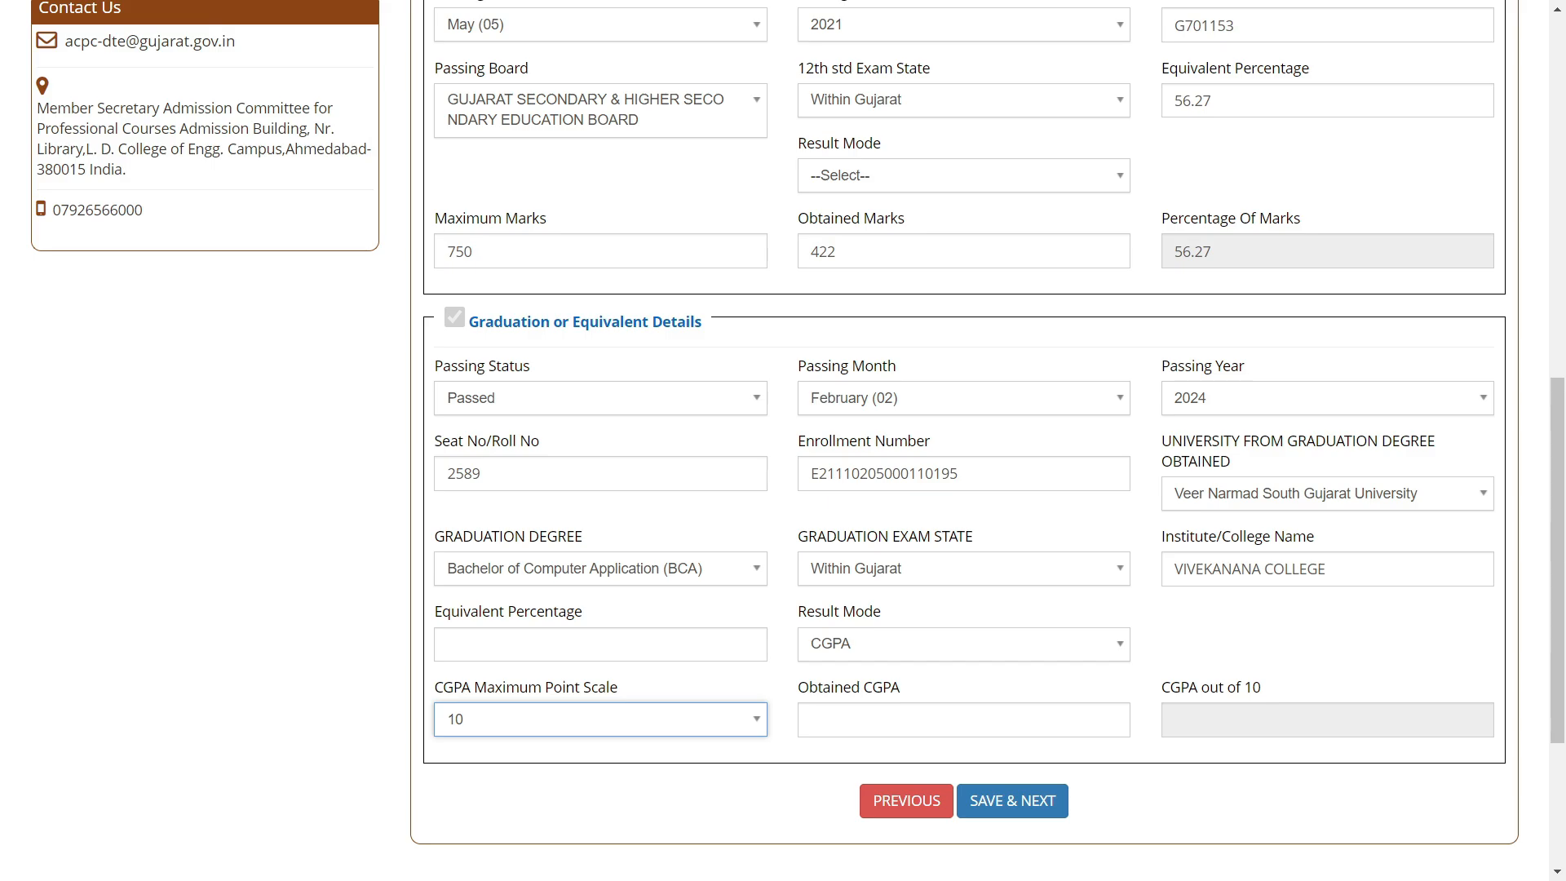
pyautogui.click(963, 720)
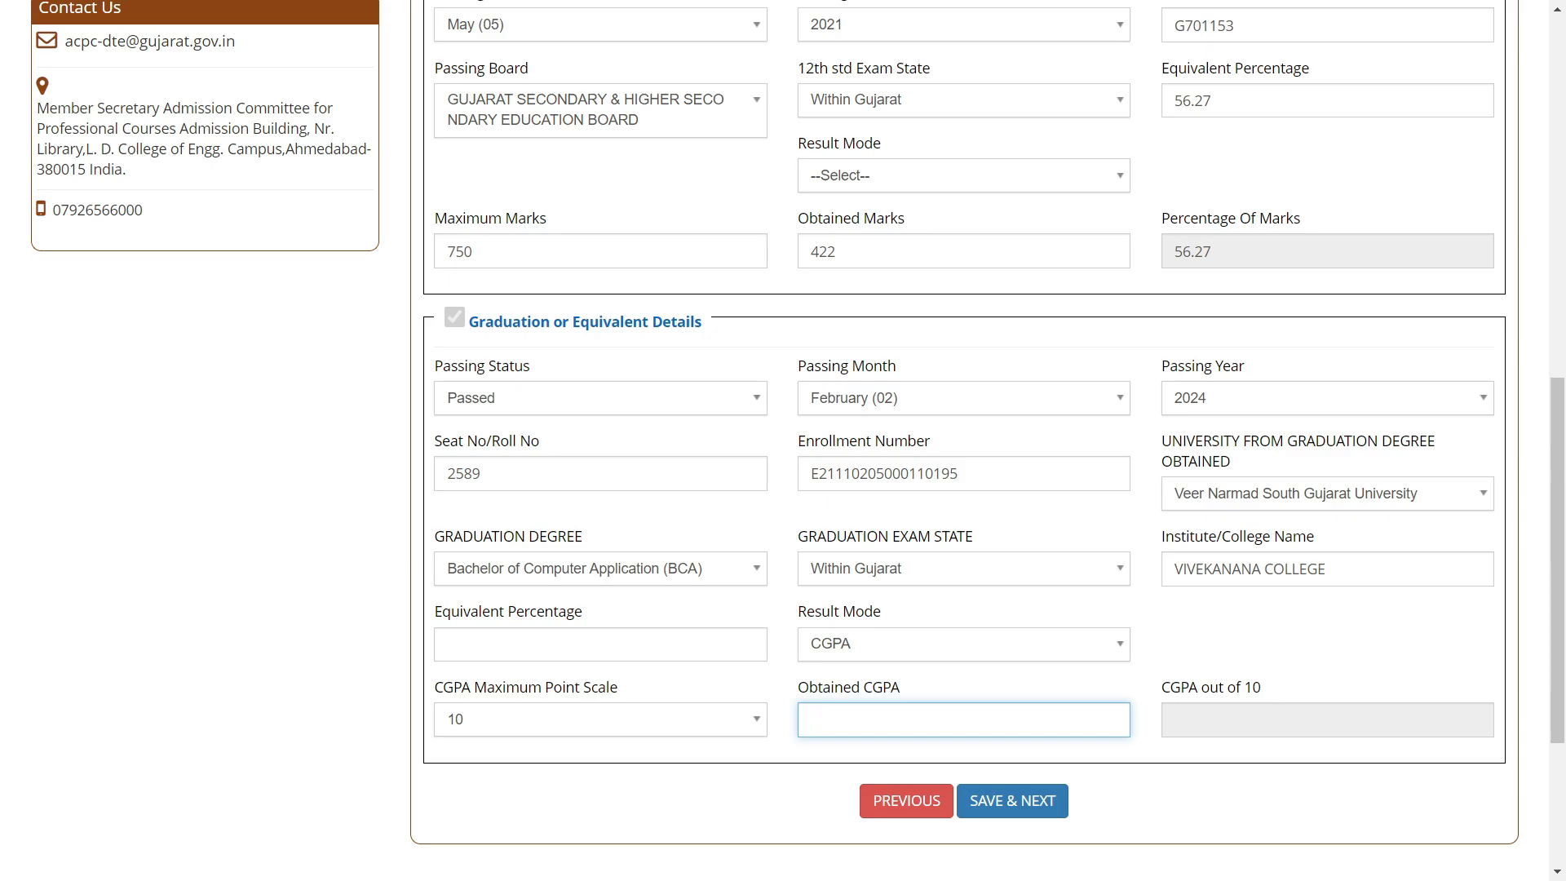
pyautogui.write('6.96')
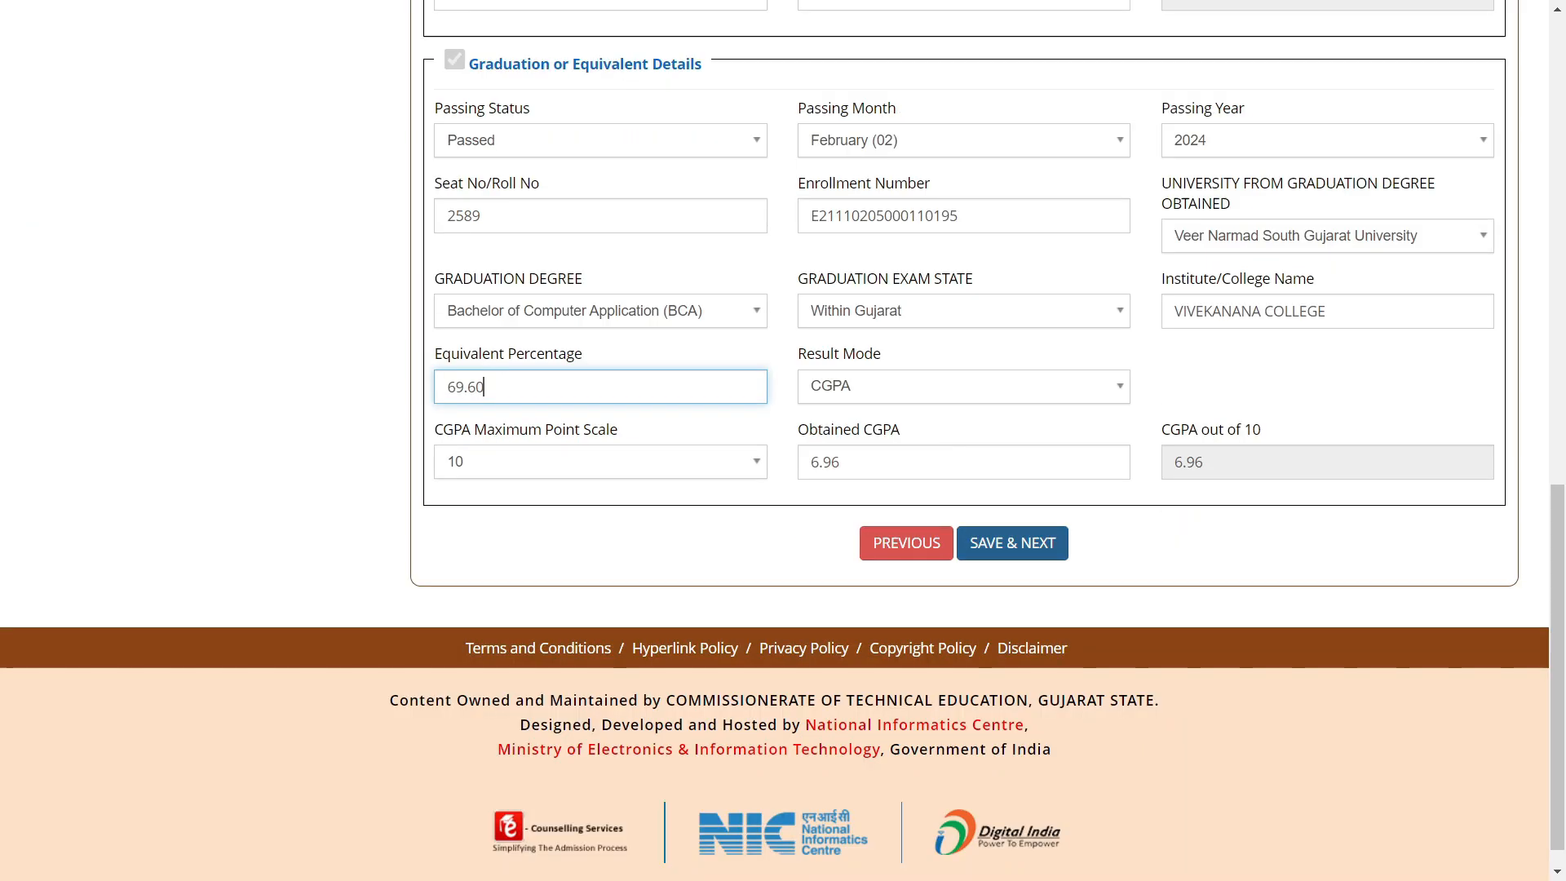
# Step: Save and confirm the qualification details, then tick CMAT Examination Details
pyautogui.click(1012, 544)
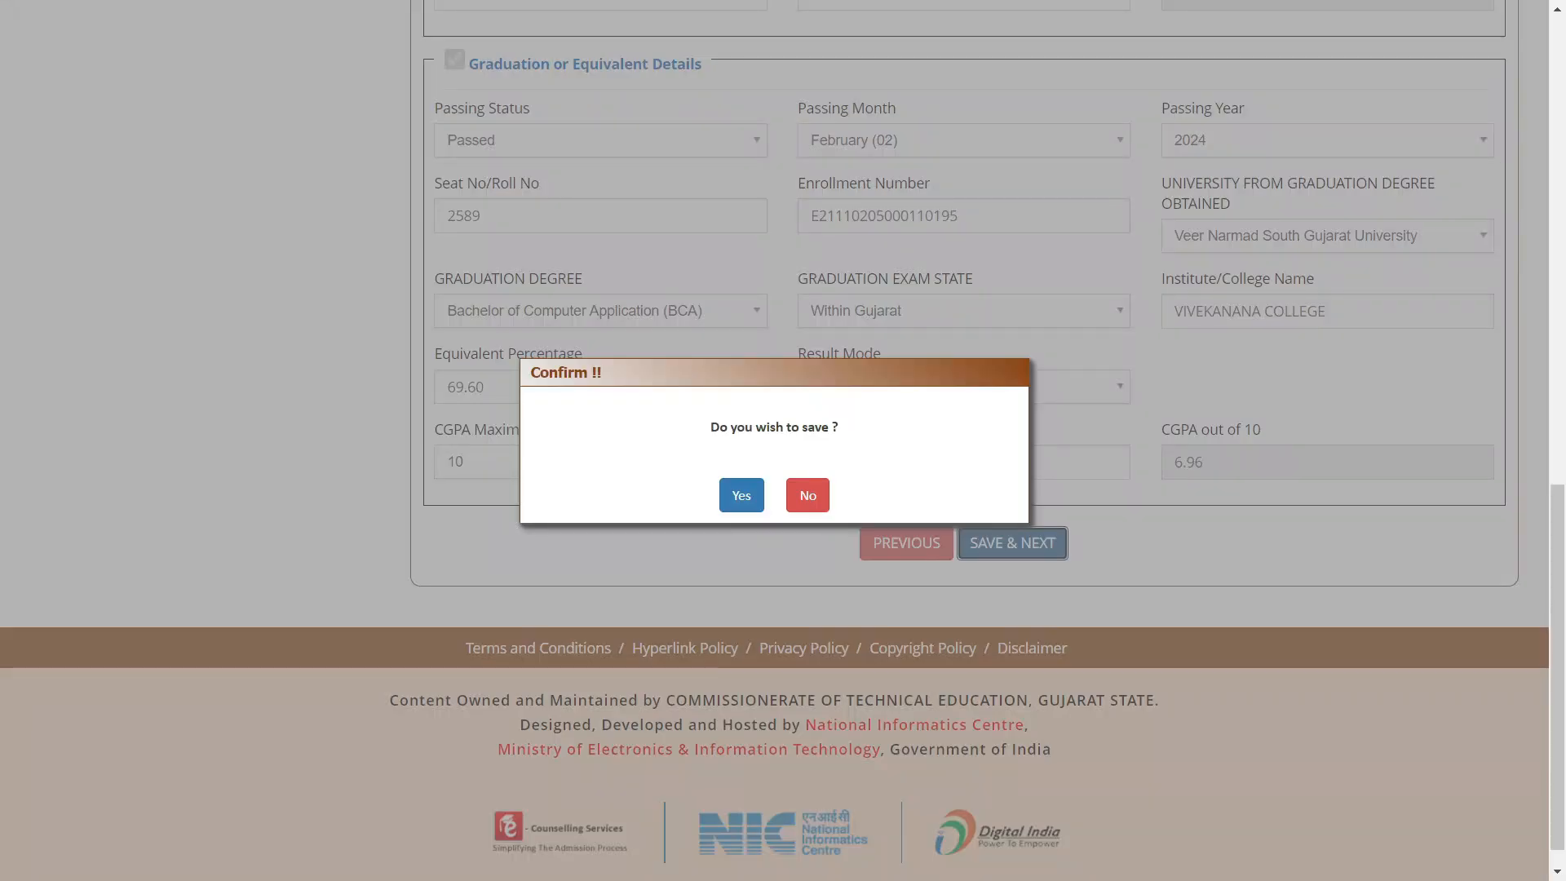
pyautogui.click(742, 495)
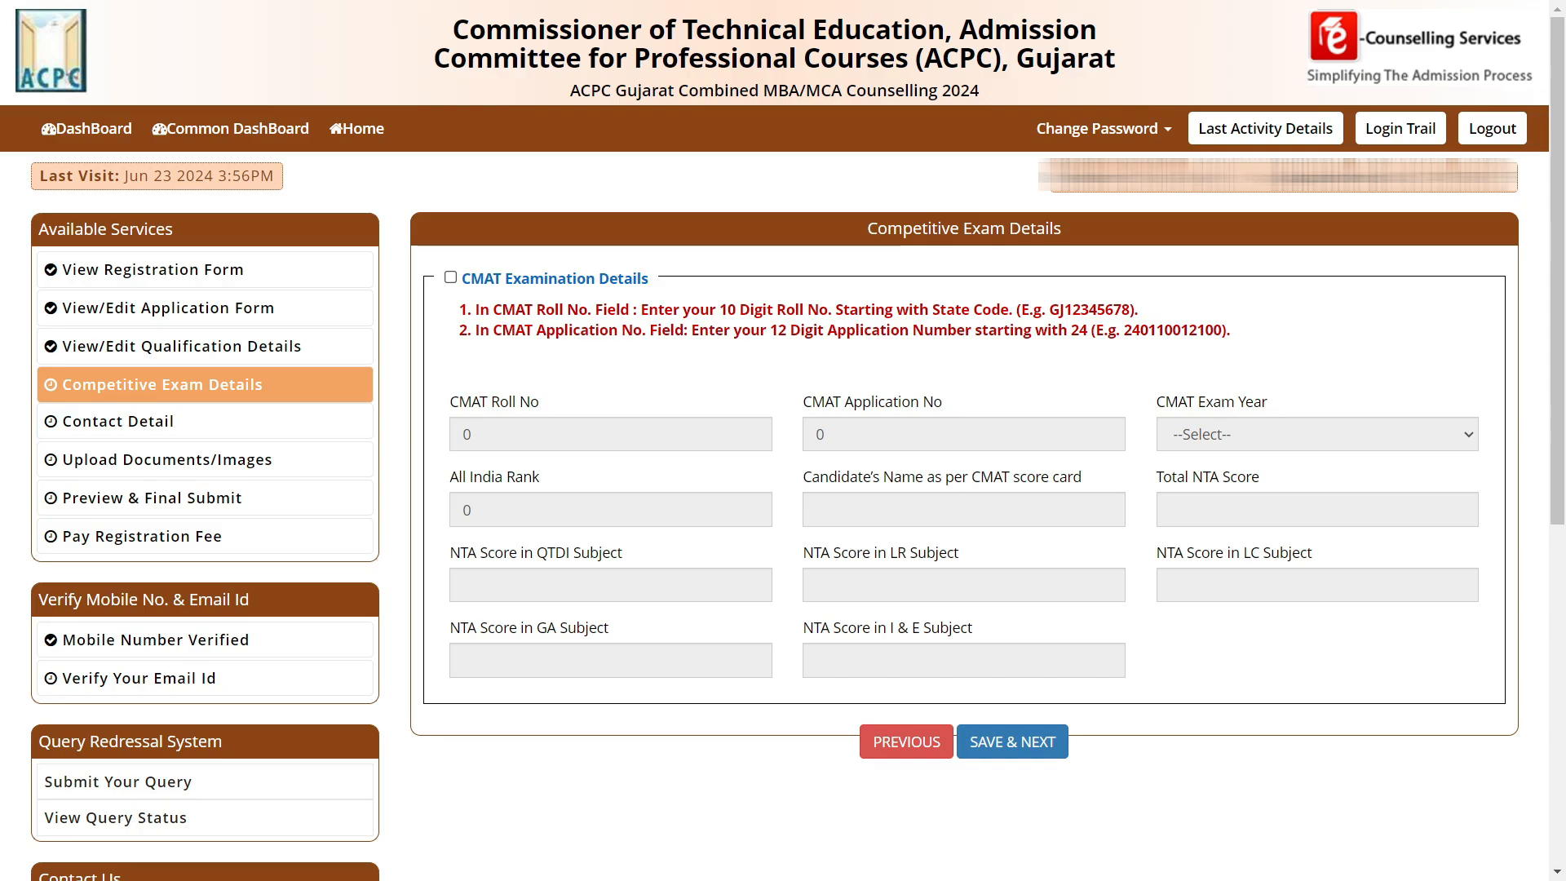
pyautogui.click(450, 278)
# Step: Begin entering CMAT details at the Roll No field, scrolling through the form
pyautogui.click(538, 434)
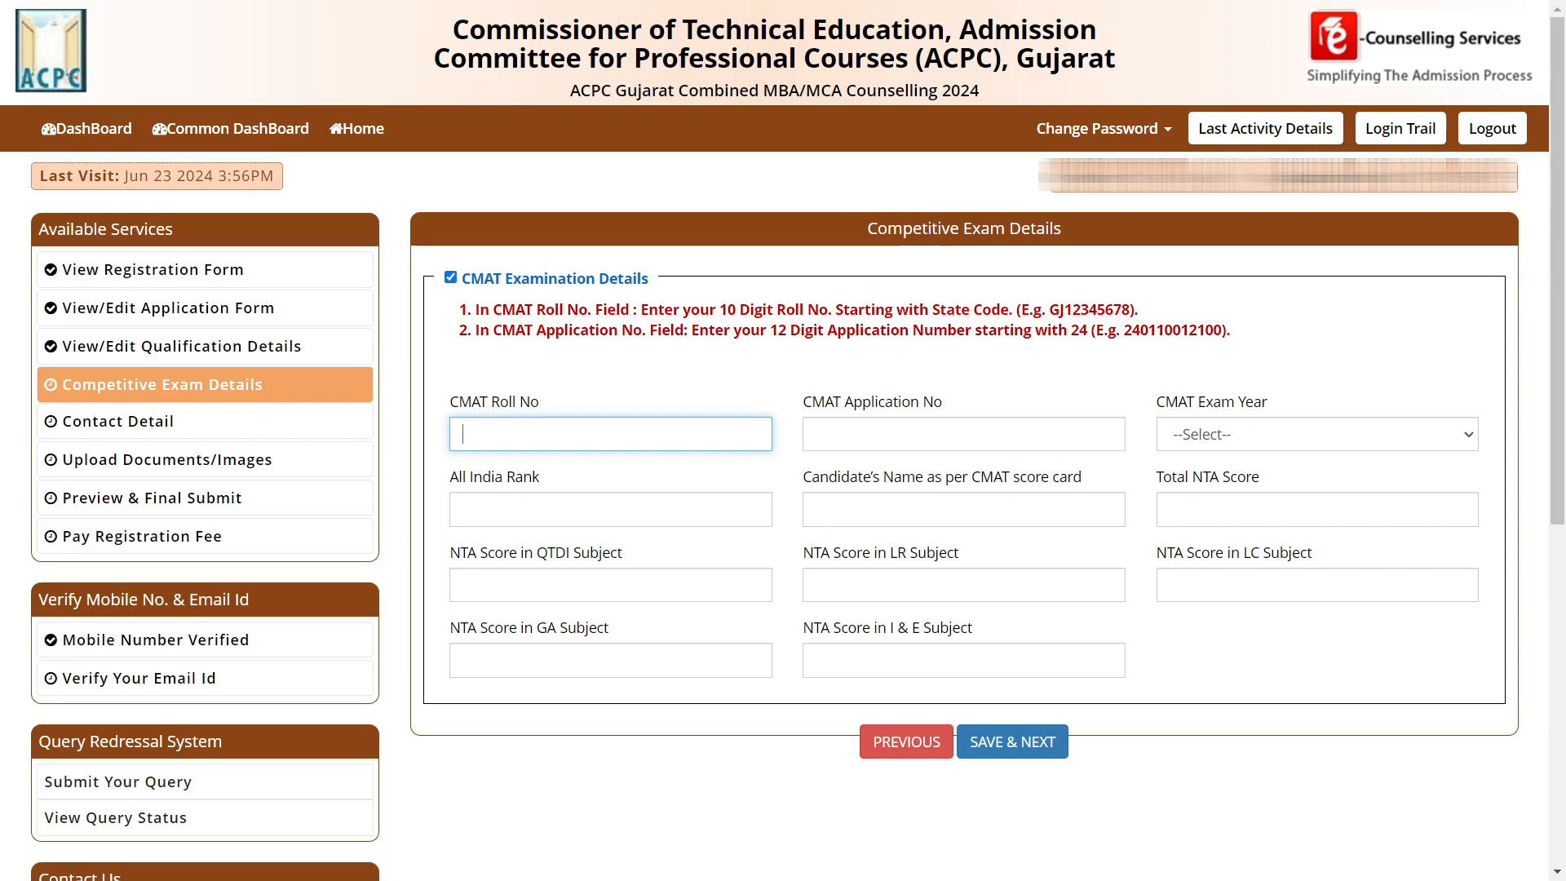
pyautogui.scroll(-2, 783, 440)
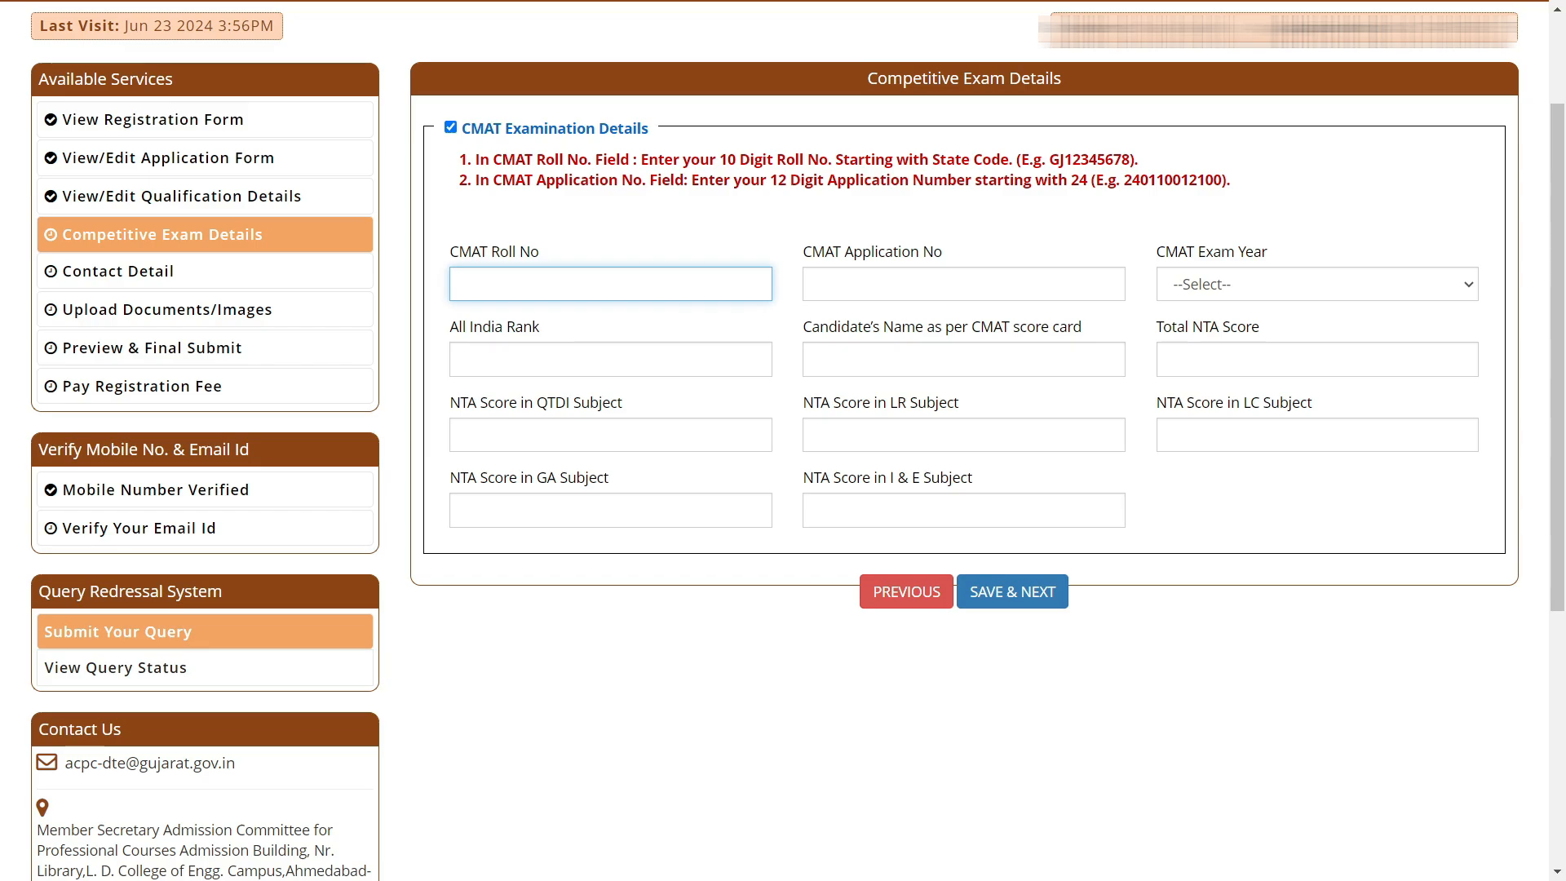
pyautogui.scroll(2, 204, 632)
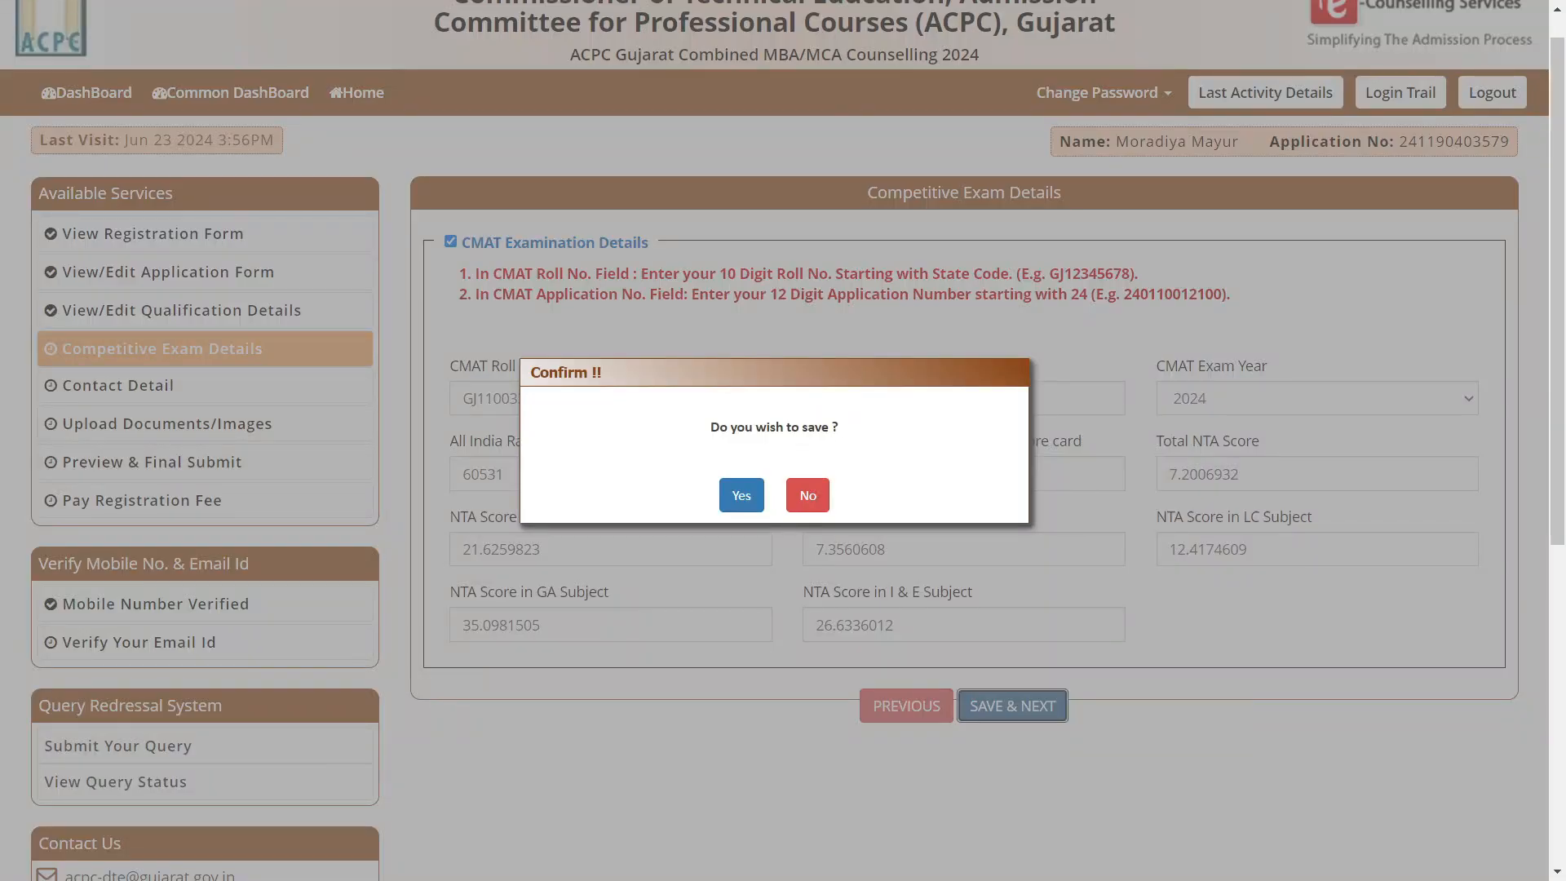
# Step: Confirm saving the CMAT examination details
pyautogui.click(742, 495)
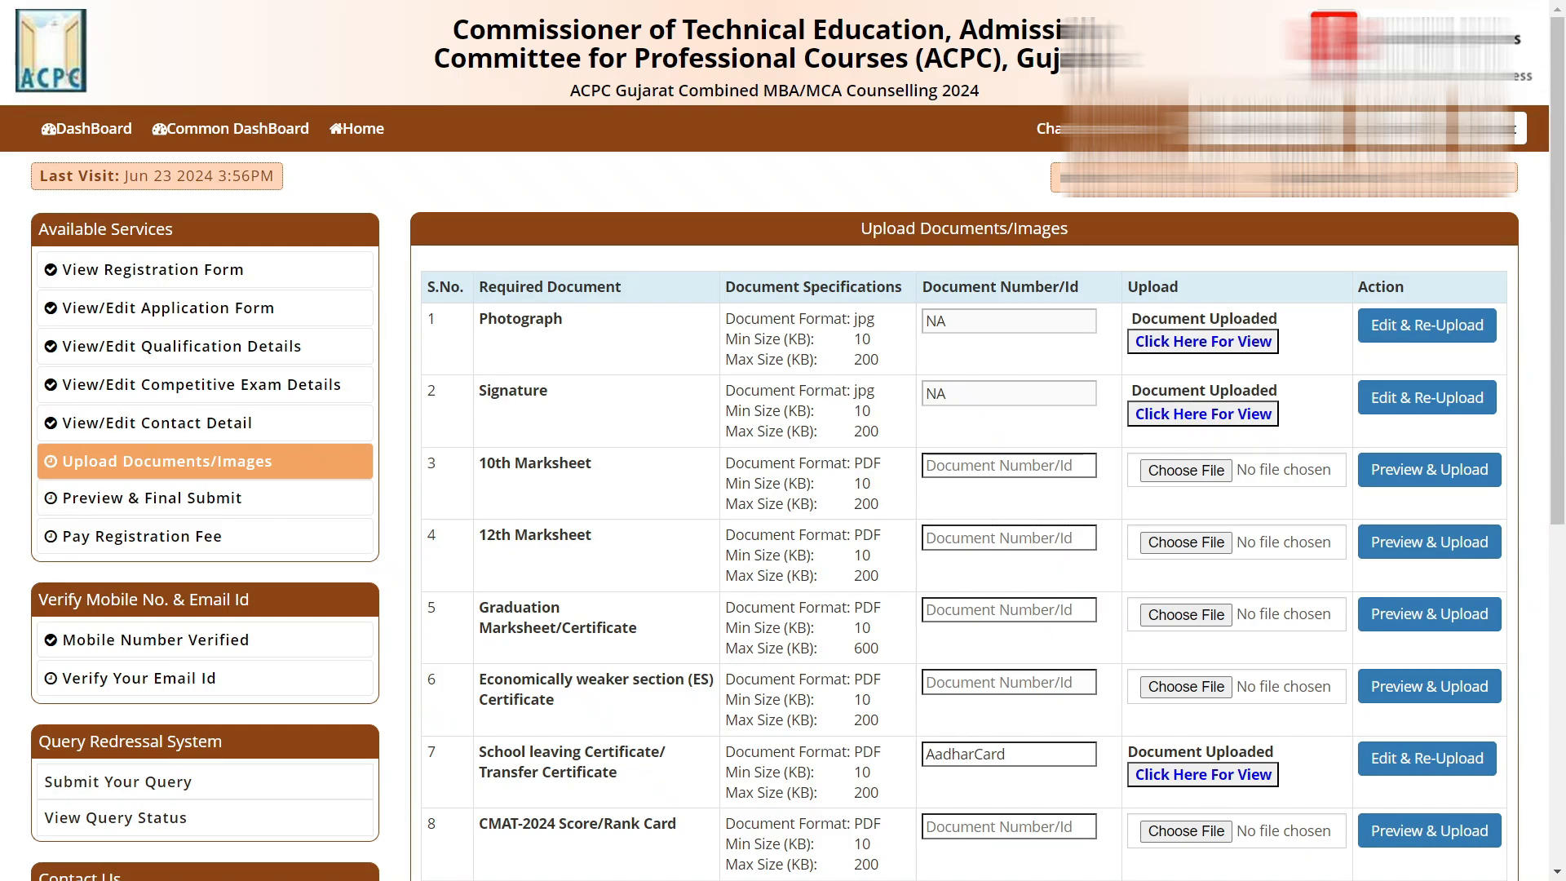
# Step: Scroll the document list and highlight the Economically weaker section certificate row
pyautogui.scroll(-1, 783, 440)
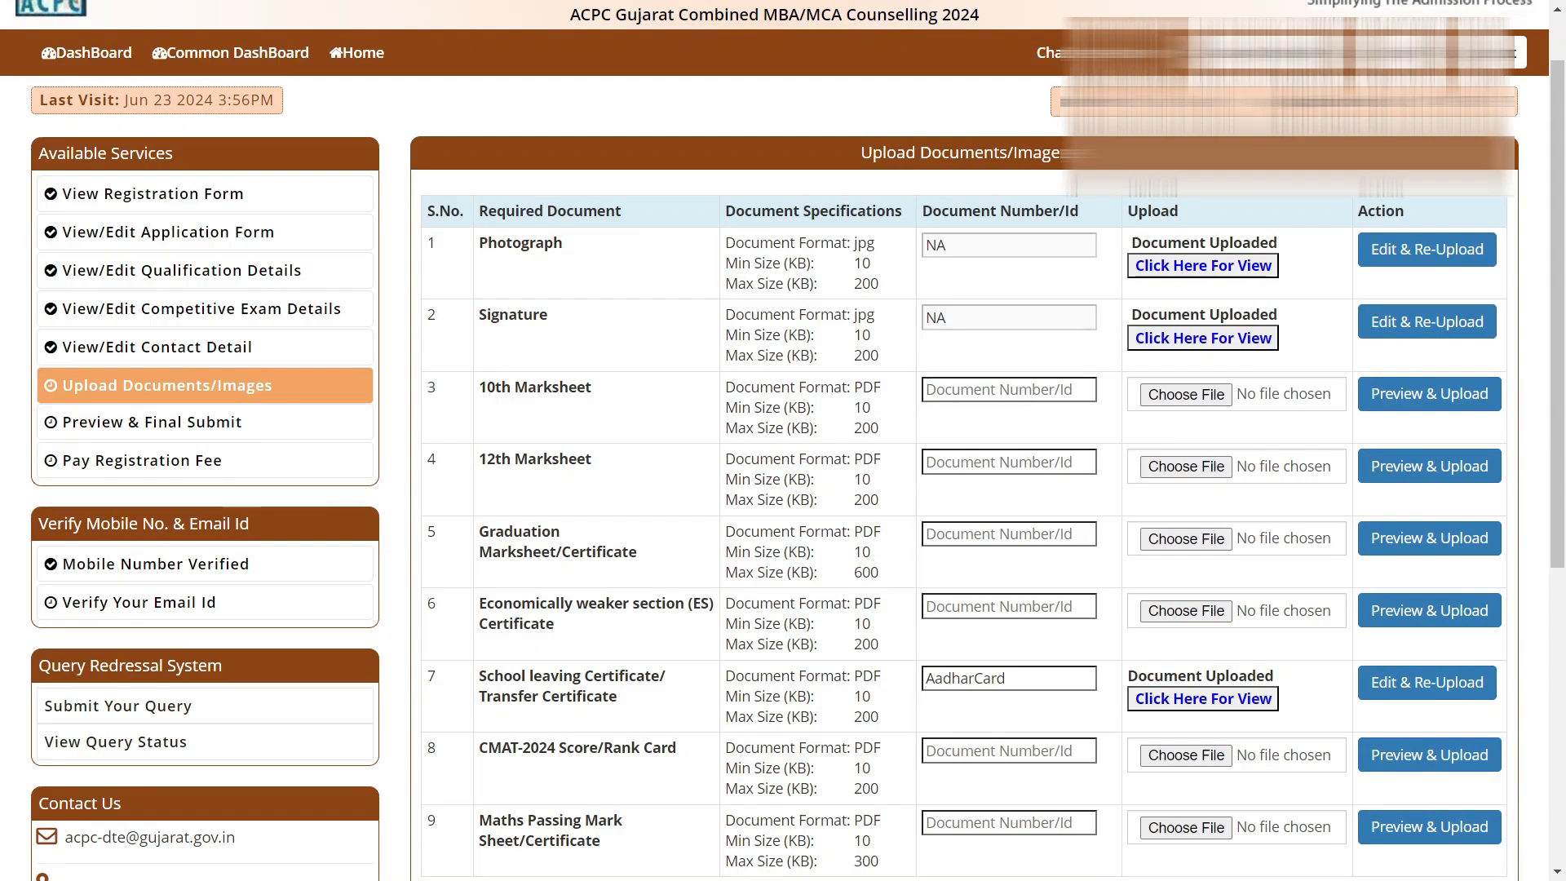
pyautogui.scroll(-2, 783, 440)
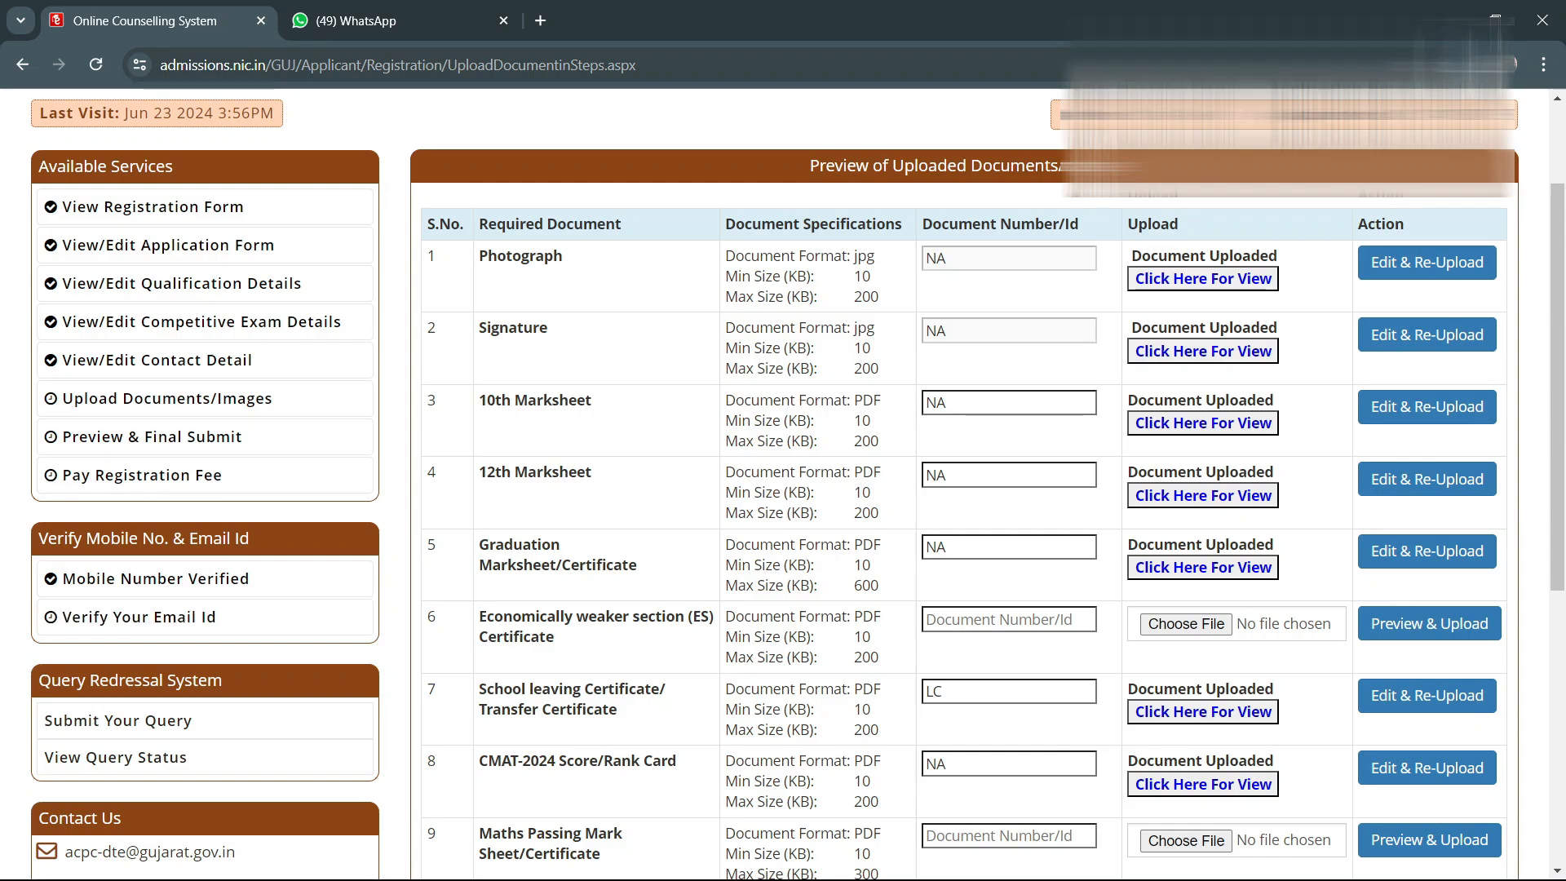
pyautogui.moveTo(479, 616); pyautogui.dragTo(554, 637)
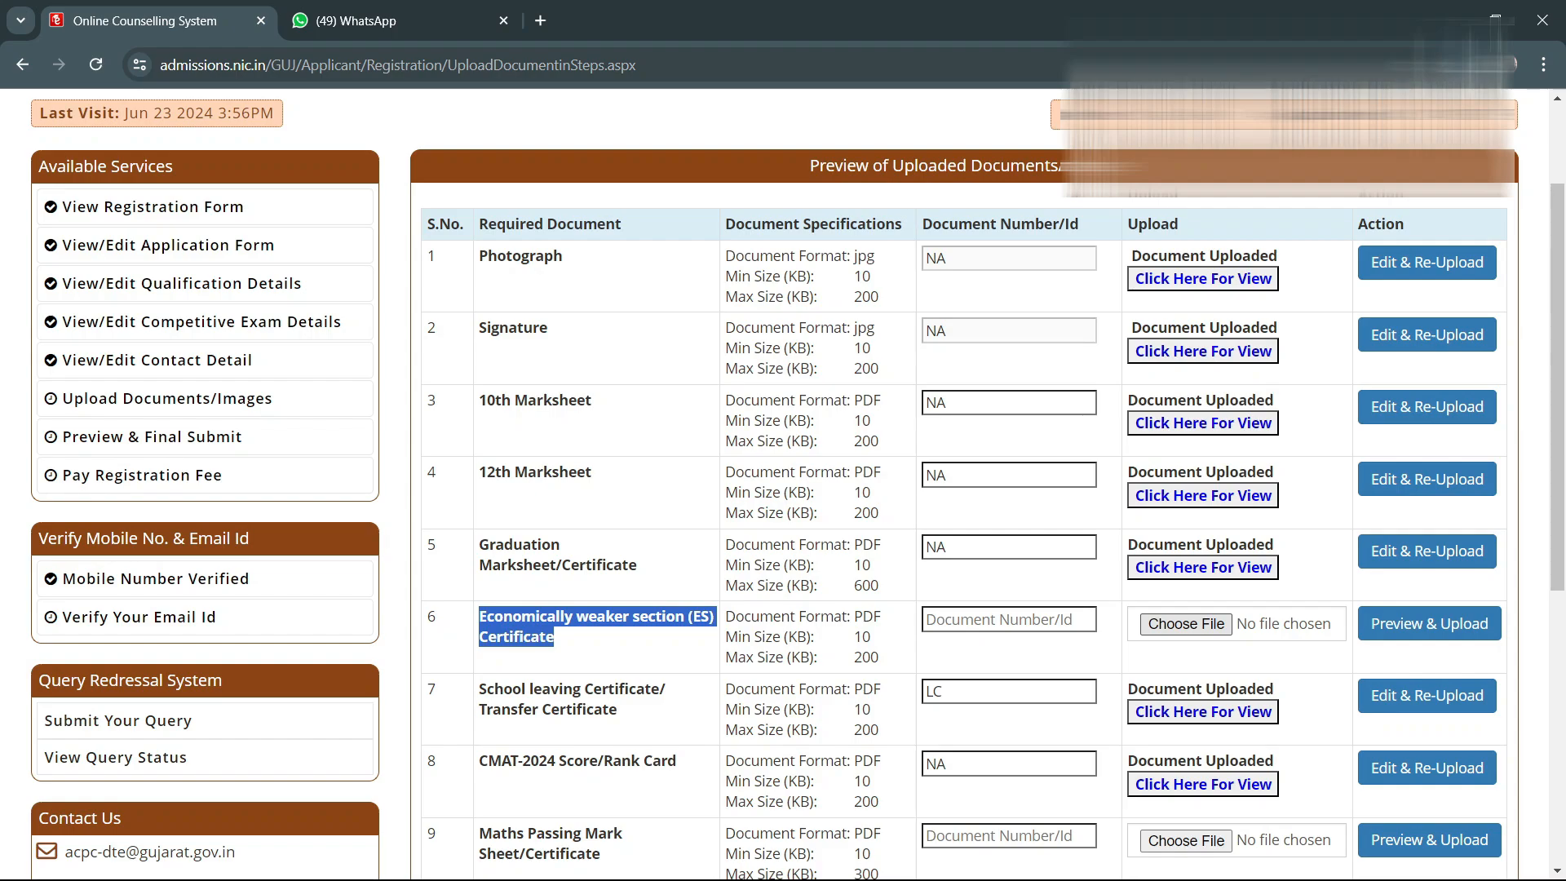
pyautogui.scroll(-5, 783, 482)
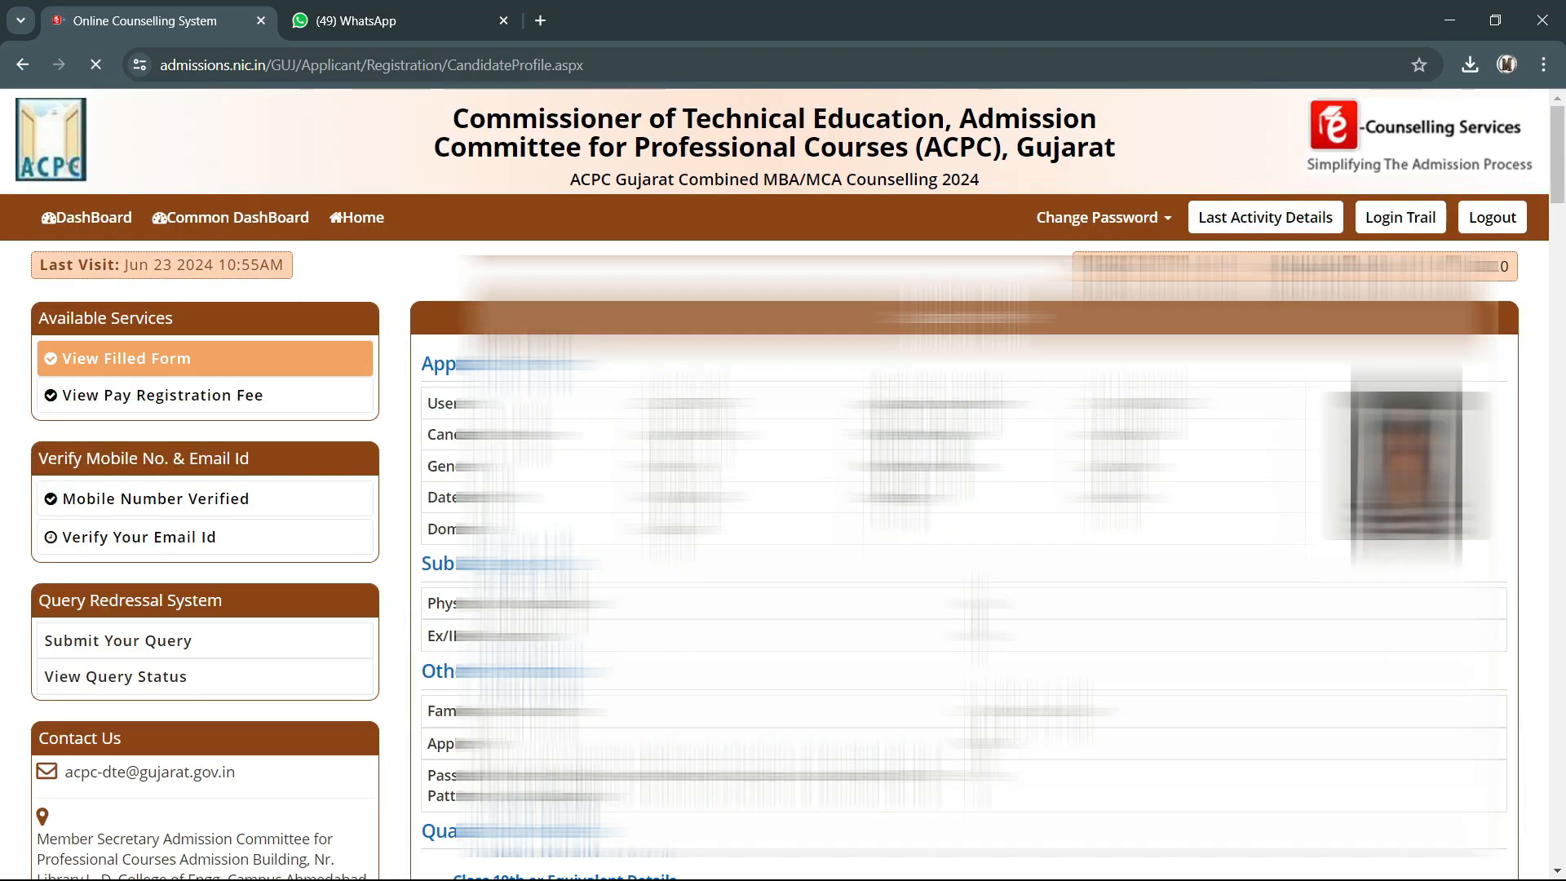
# Step: Open View Pay Registration Fee to see the registration fee transaction record
pyautogui.click(162, 395)
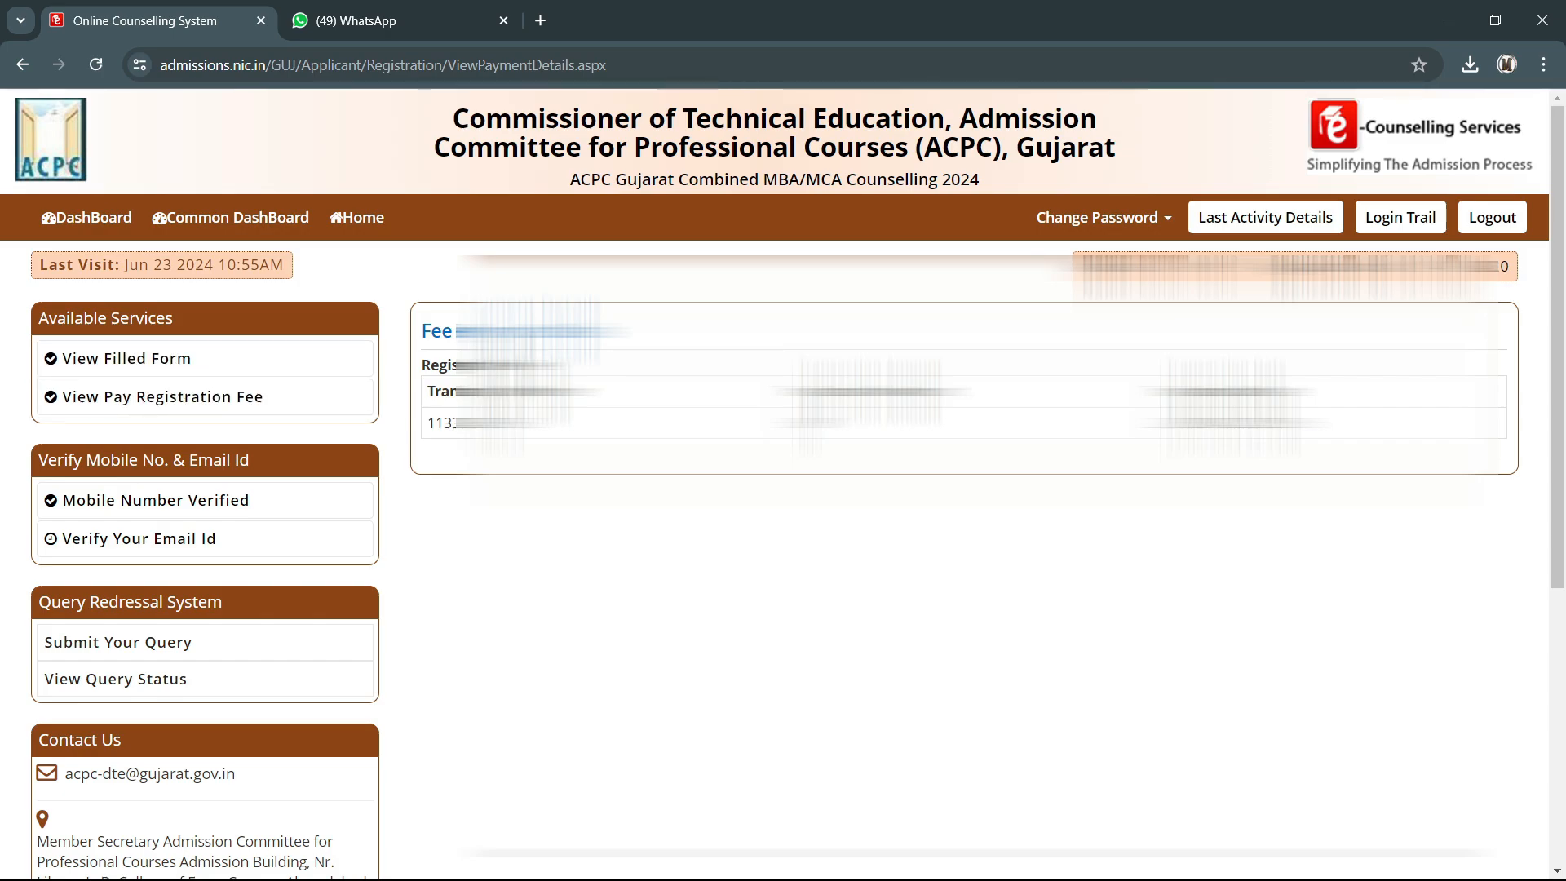
# Step: Review the Application Progress Status, download the confirmation page, and check mobile verification
pyautogui.click(356, 218)
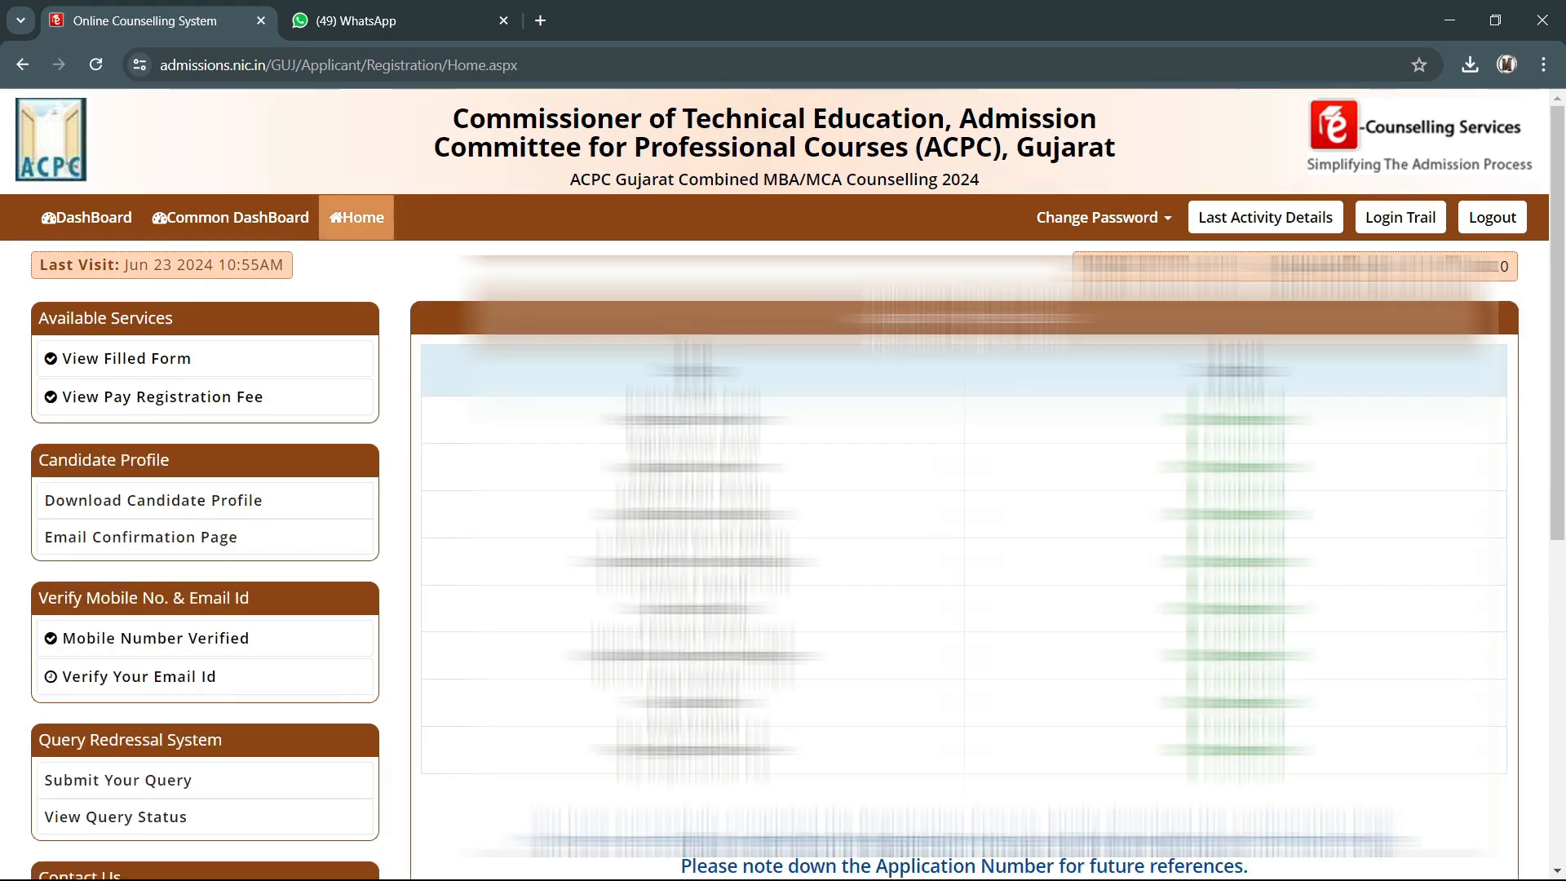
pyautogui.scroll(-8, 963, 489)
pyautogui.scroll(5, 963, 489)
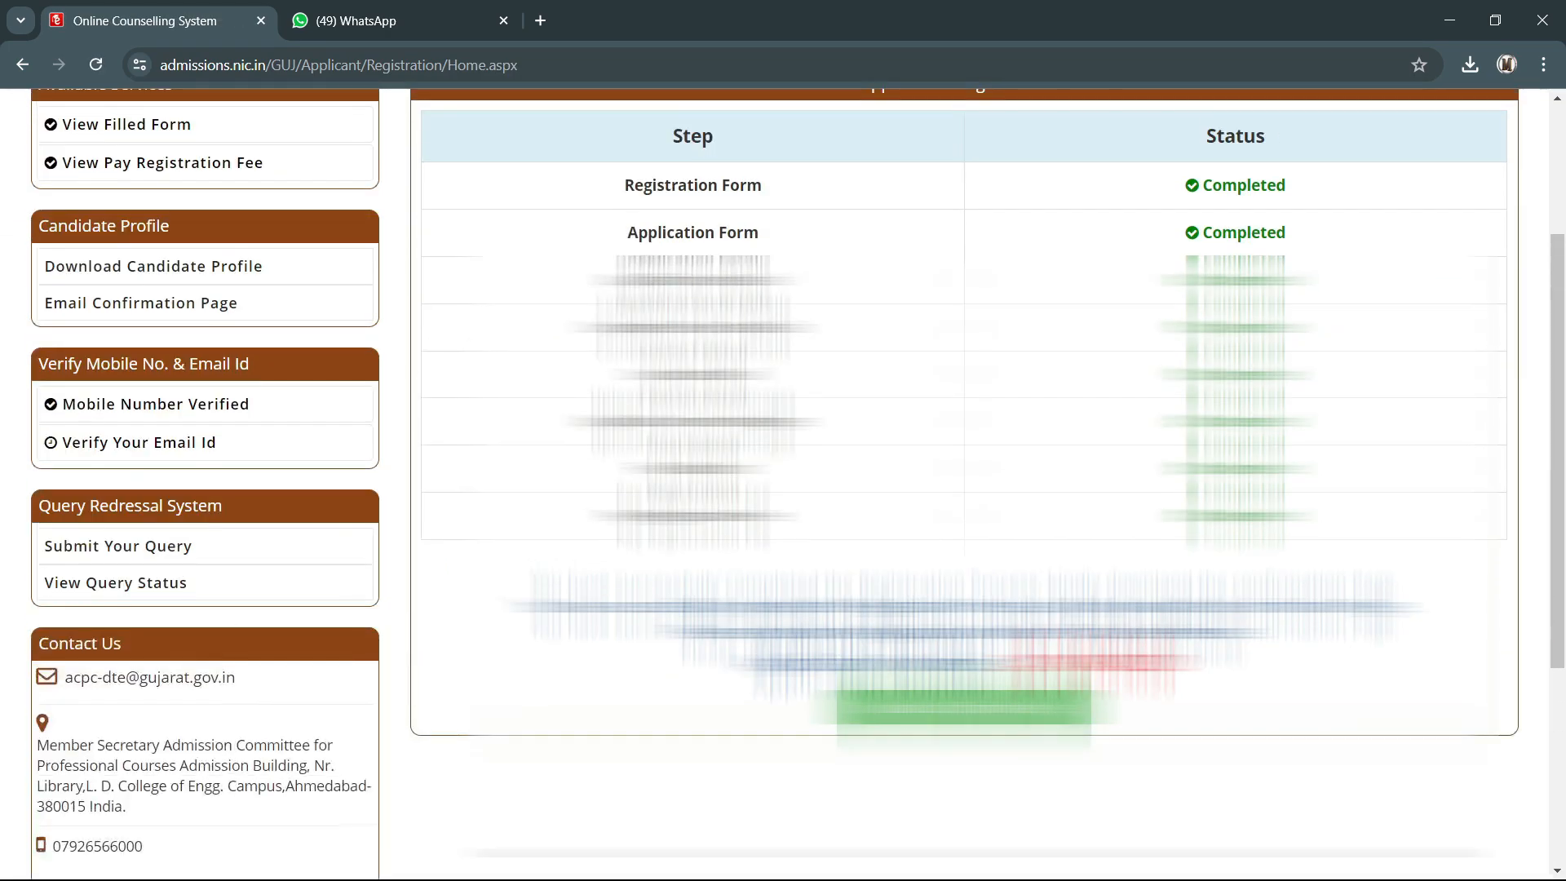
pyautogui.scroll(1, 963, 490)
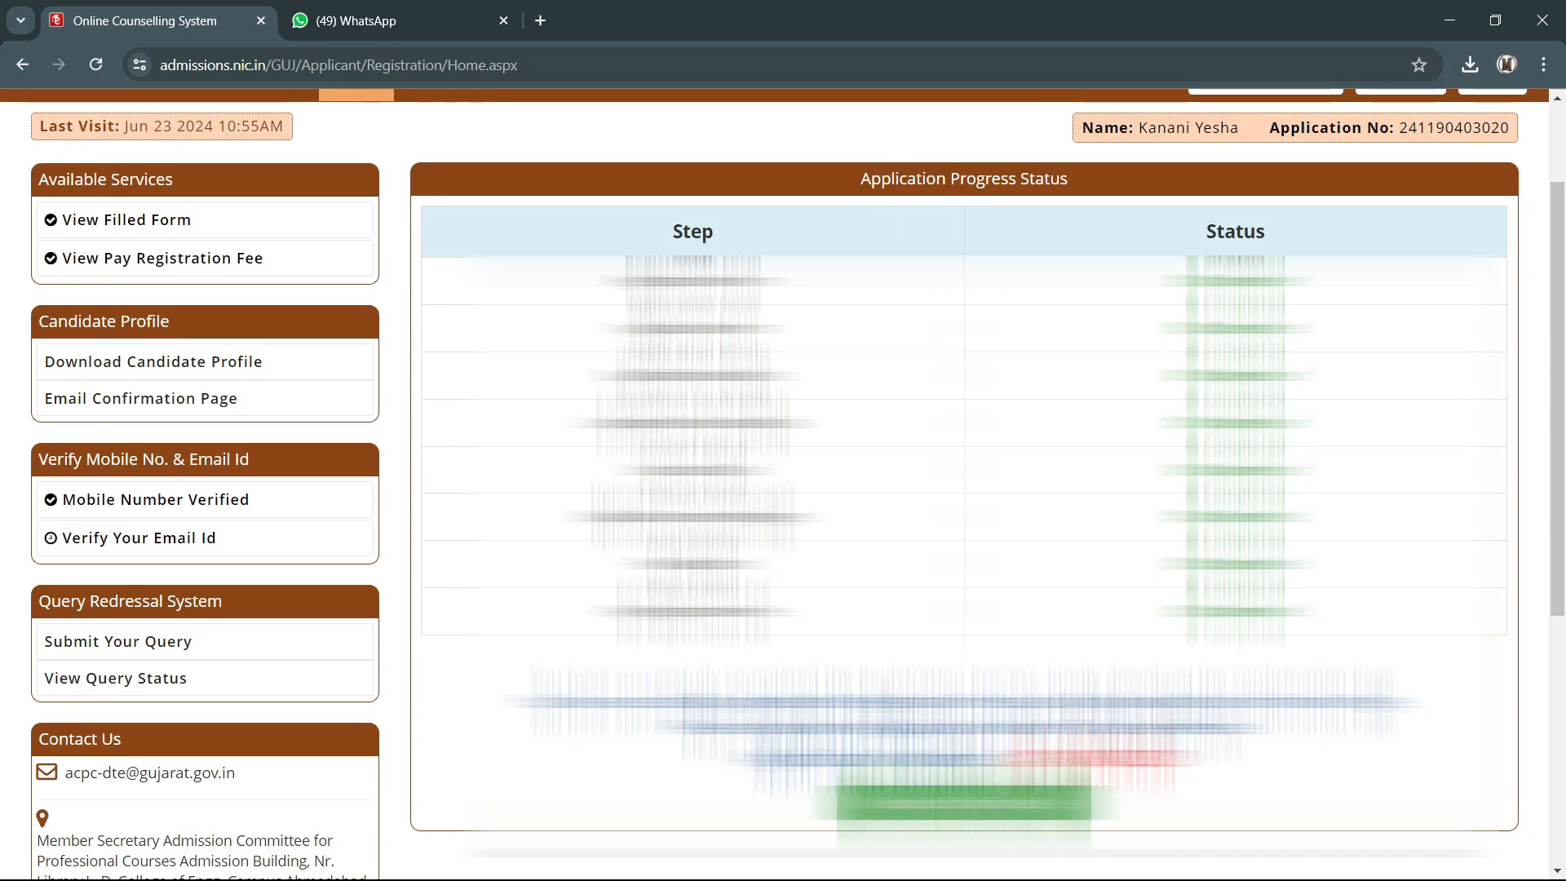
pyautogui.click(963, 803)
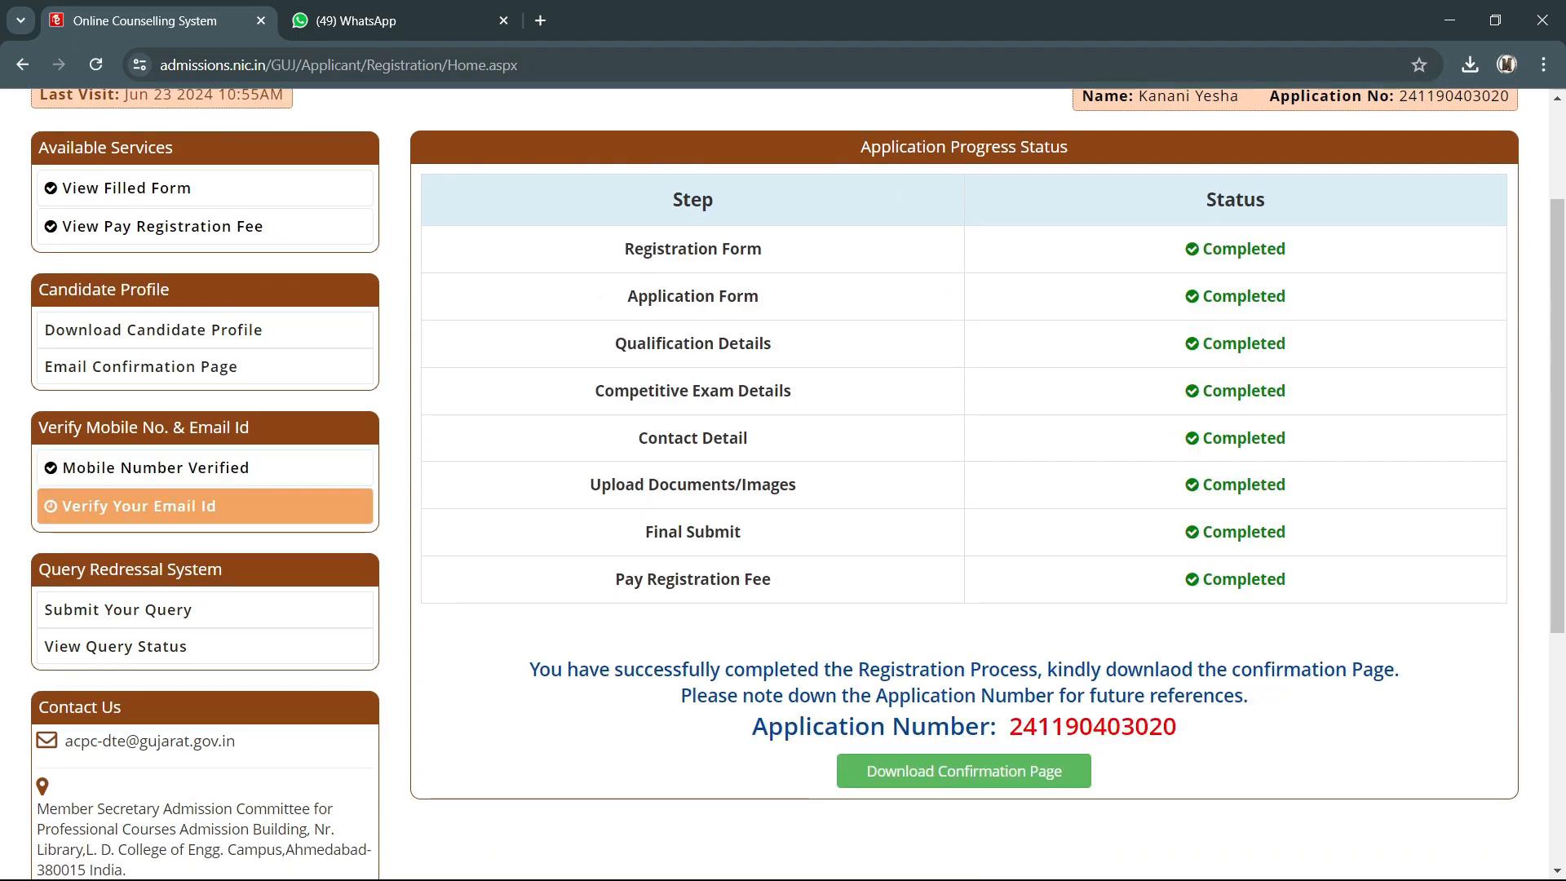
pyautogui.click(155, 468)
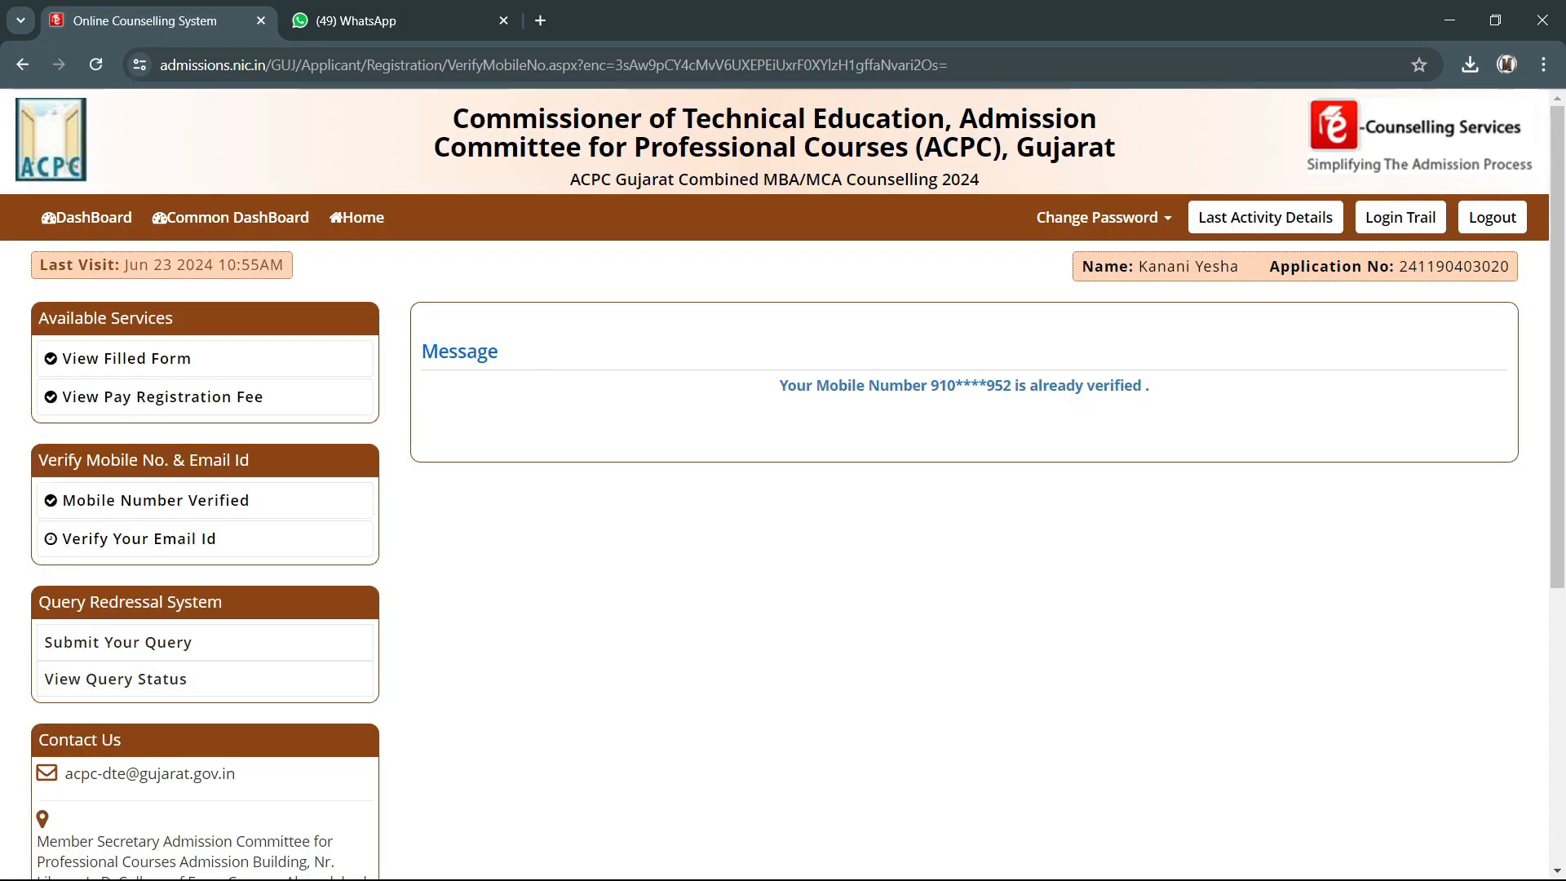
# Step: View the Verify Registered Email Id page's security pin field, then return to the Common Dashboard
pyautogui.click(135, 538)
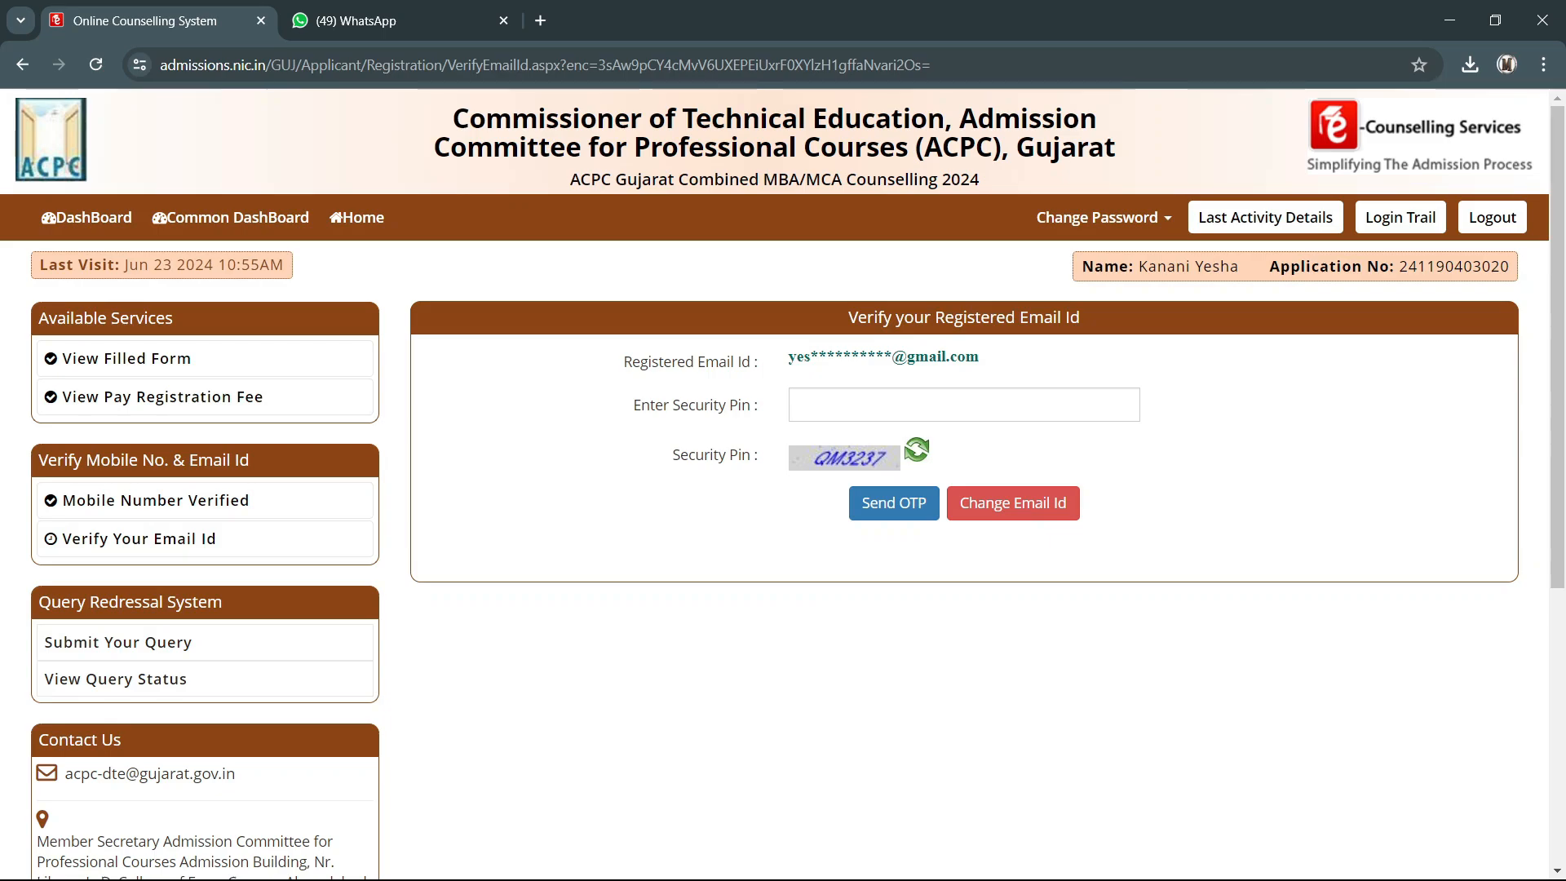
pyautogui.click(964, 405)
pyautogui.scroll(-4, 964, 404)
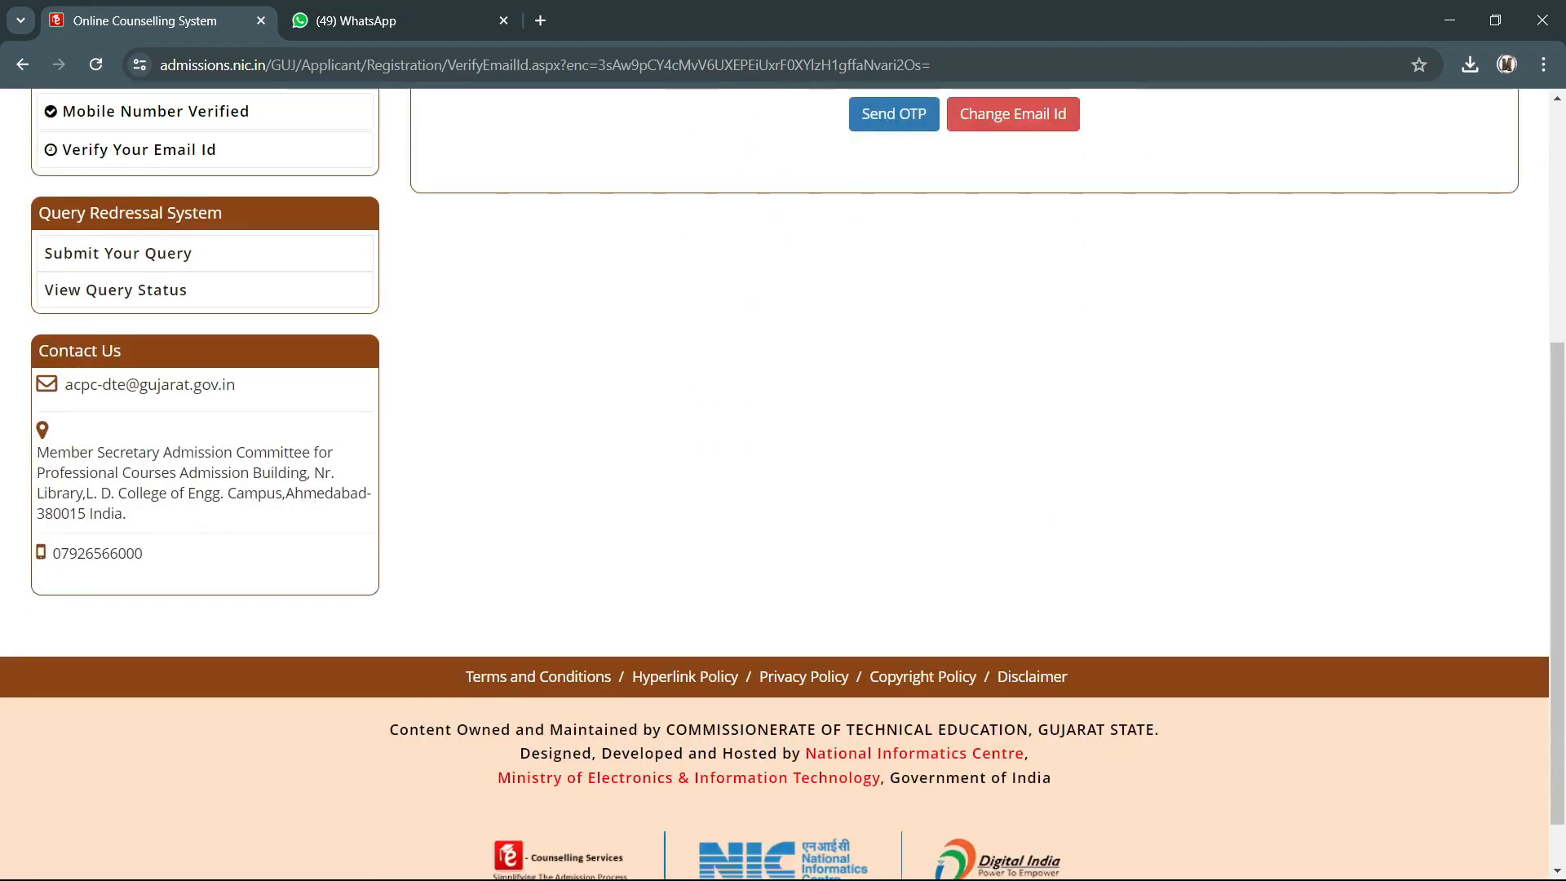
pyautogui.scroll(-1, 775, 484)
pyautogui.scroll(5, 775, 484)
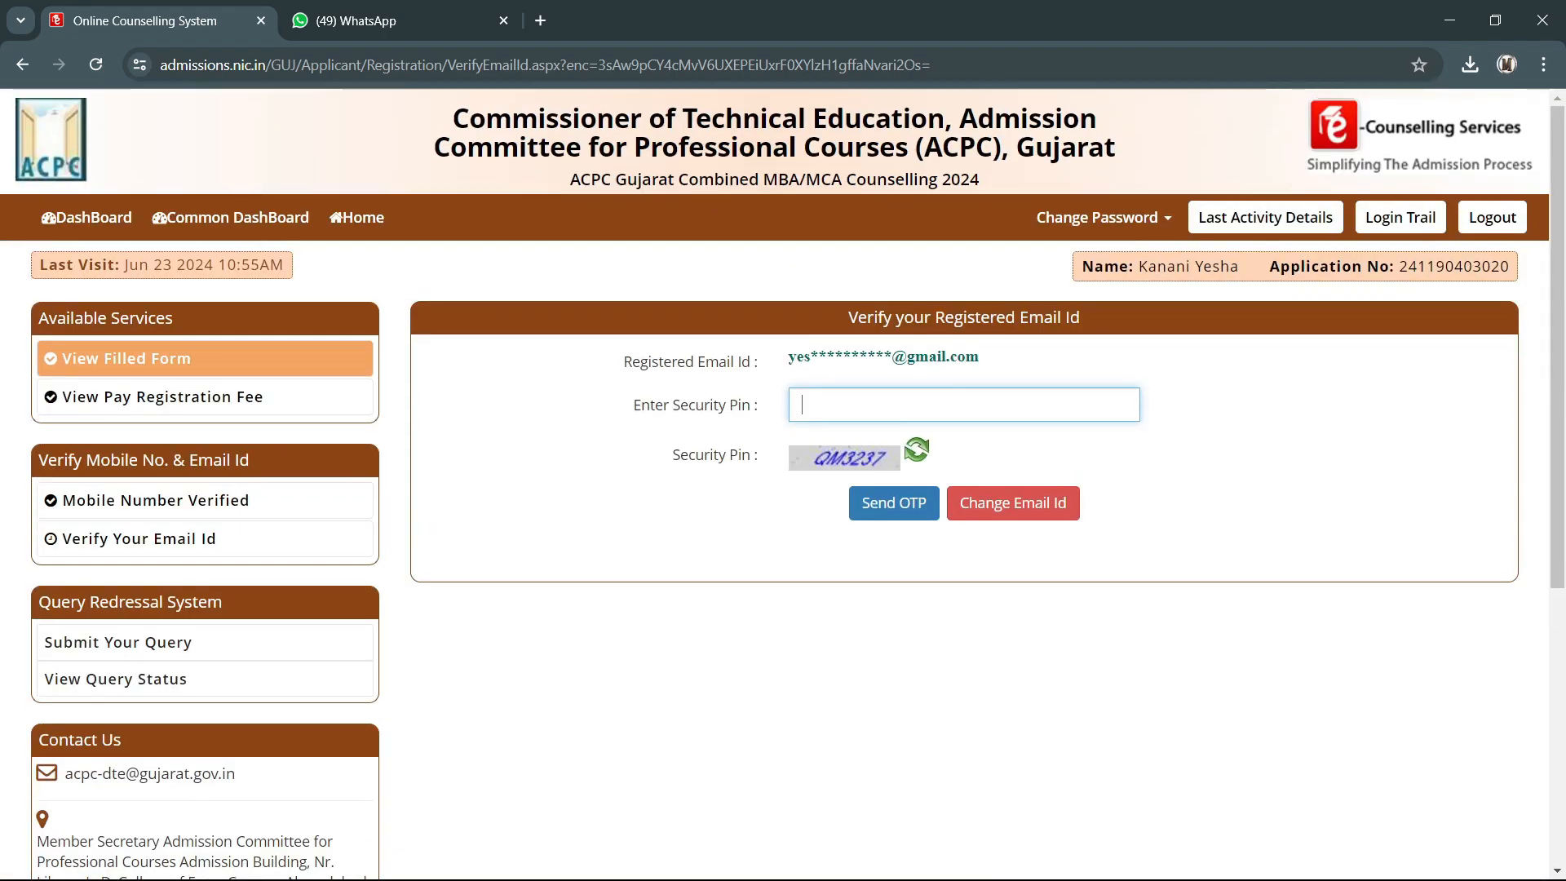
pyautogui.click(230, 217)
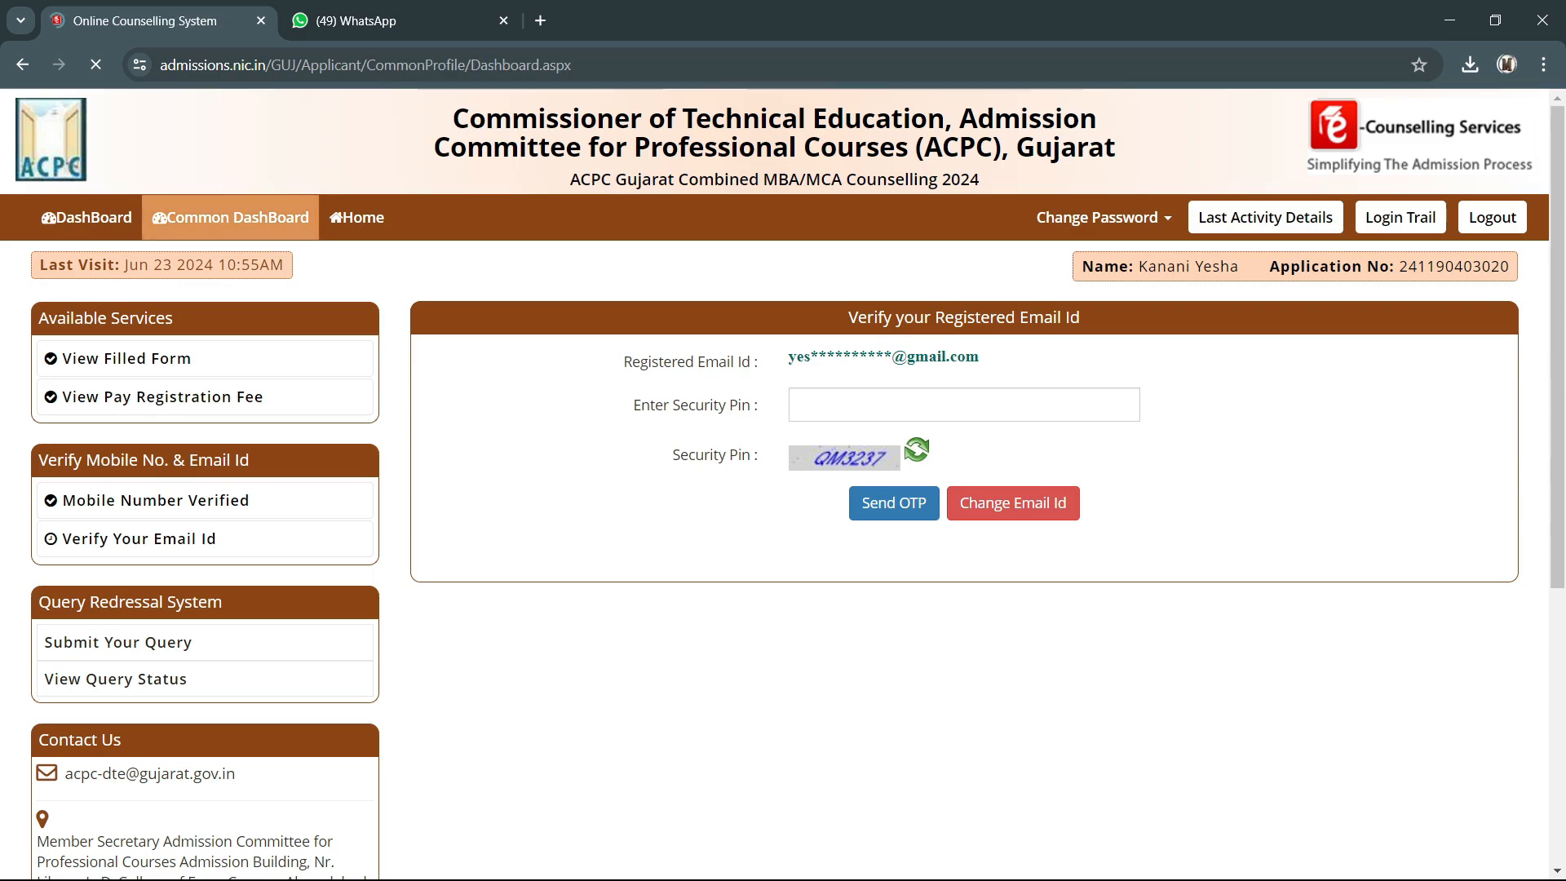
# Step: Highlight the Completed status of Registration, Application Form and Registration Fee on the MBA/MCA Counselling 2024 card
pyautogui.scroll(-3, 775, 485)
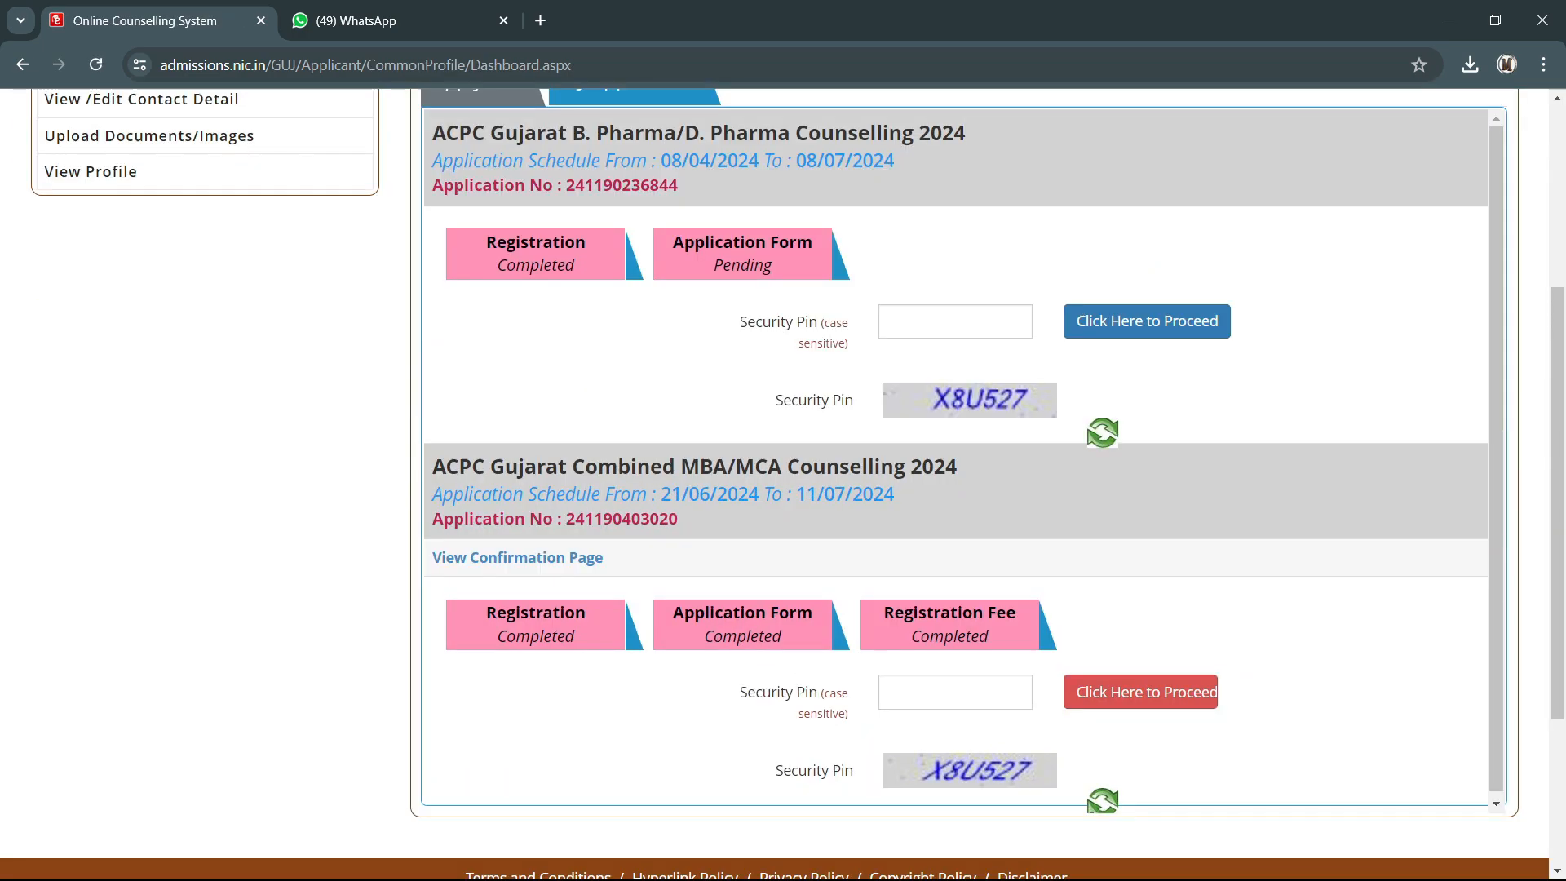
pyautogui.scroll(-3, 783, 485)
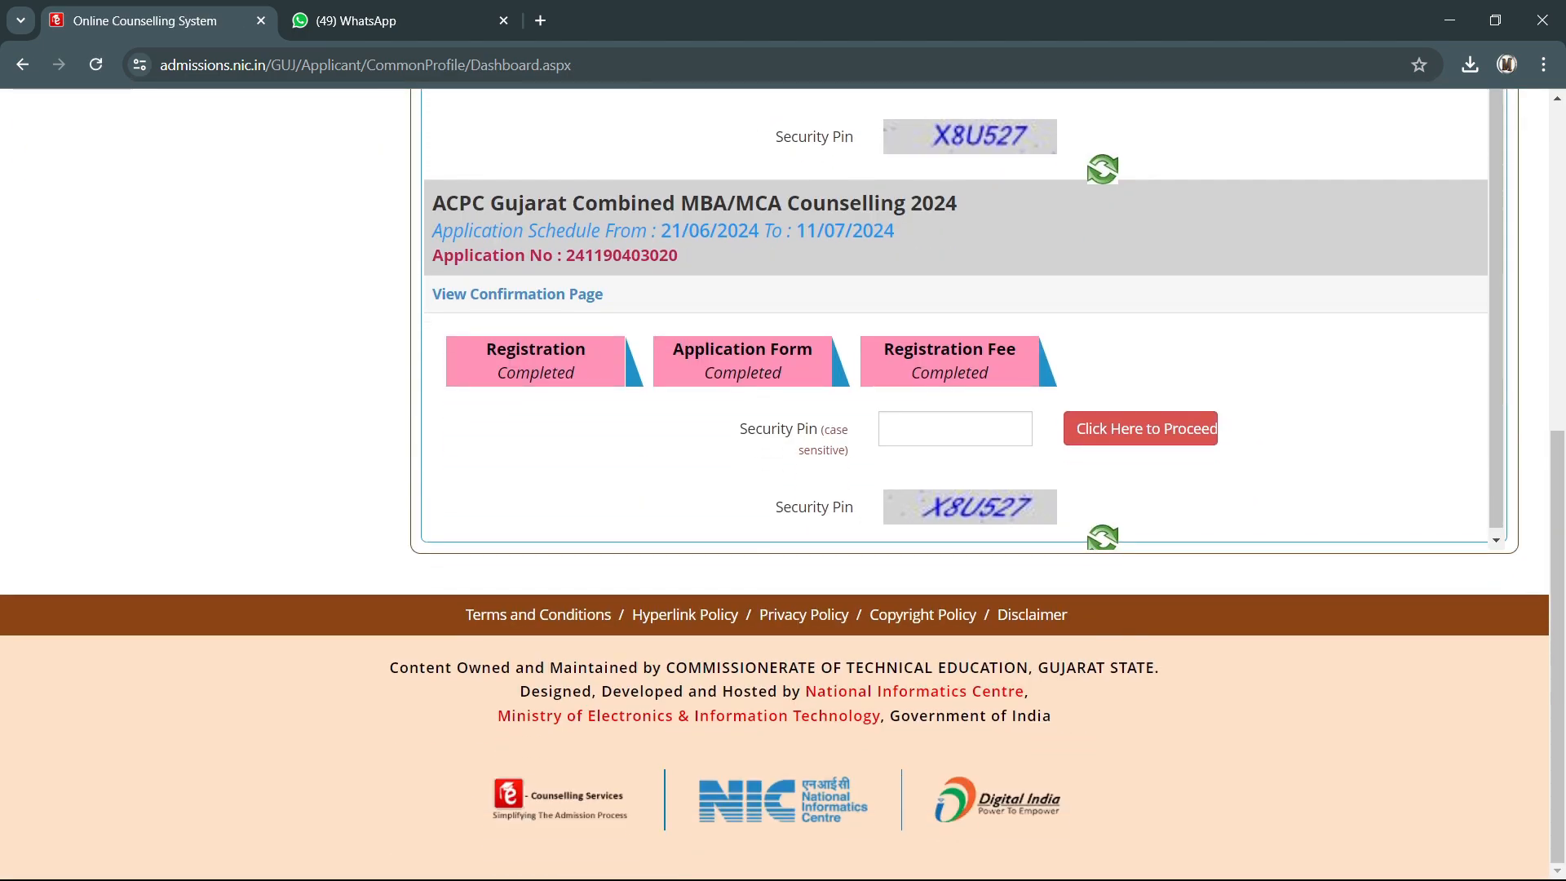
pyautogui.tripleClick(536, 373)
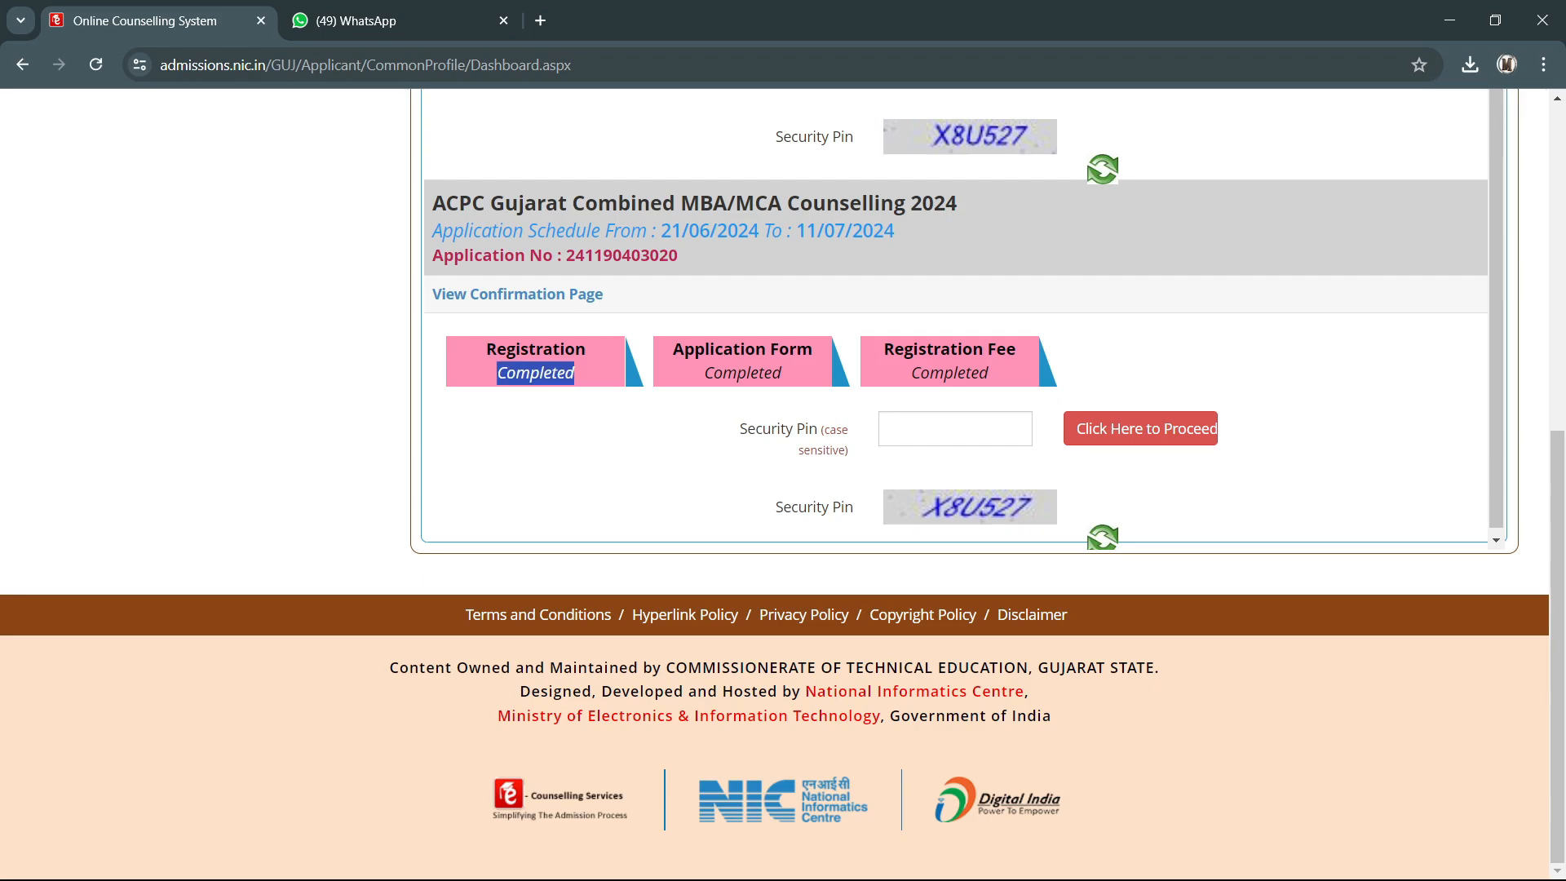
pyautogui.doubleClick(742, 372)
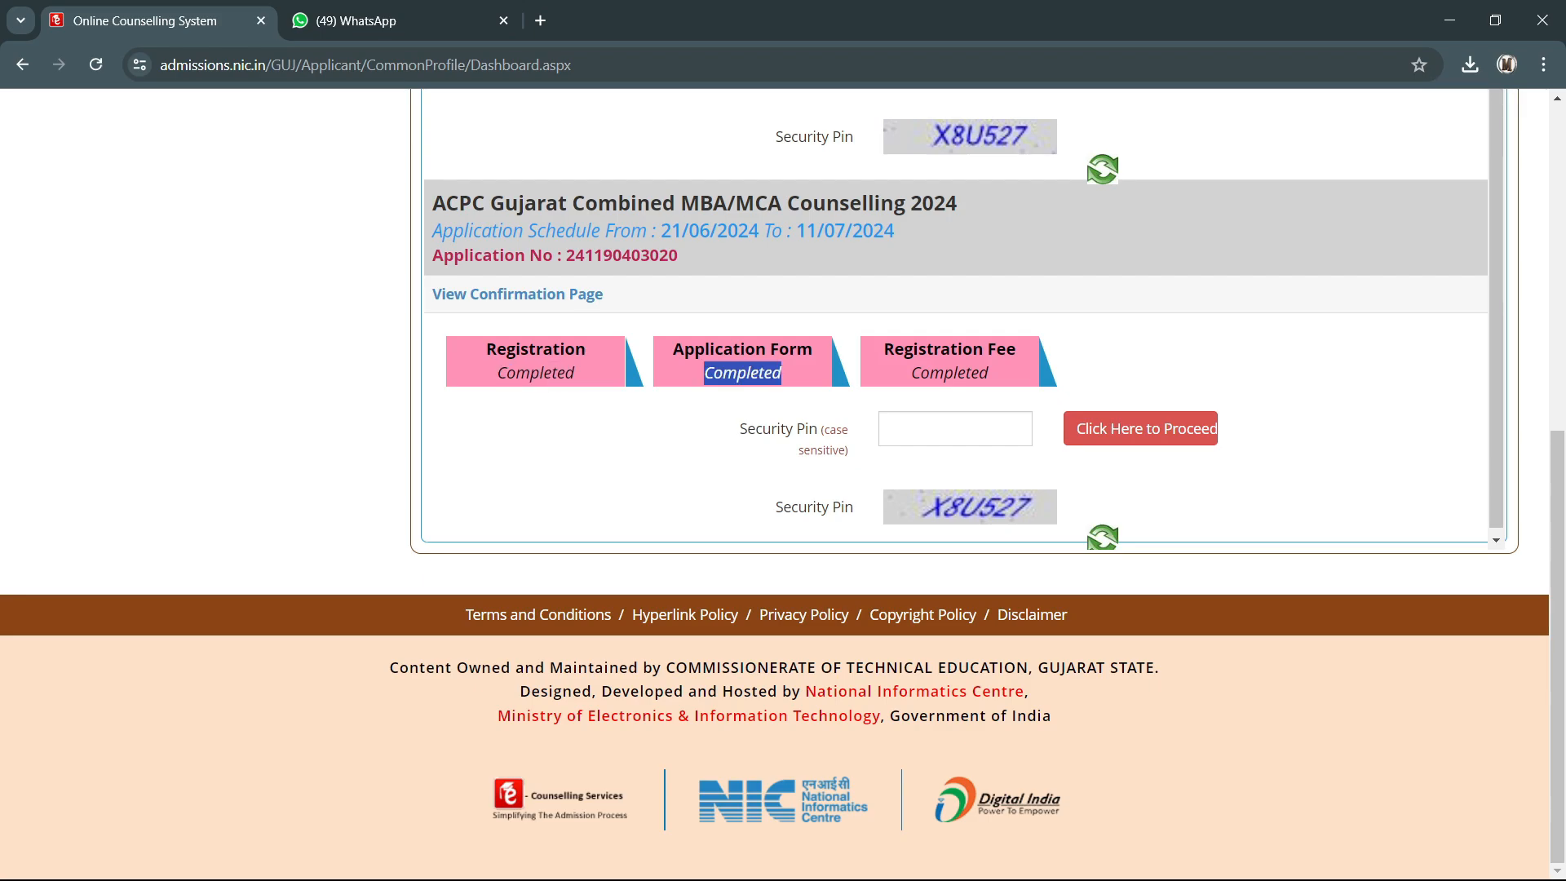
pyautogui.scroll(1, 742, 373)
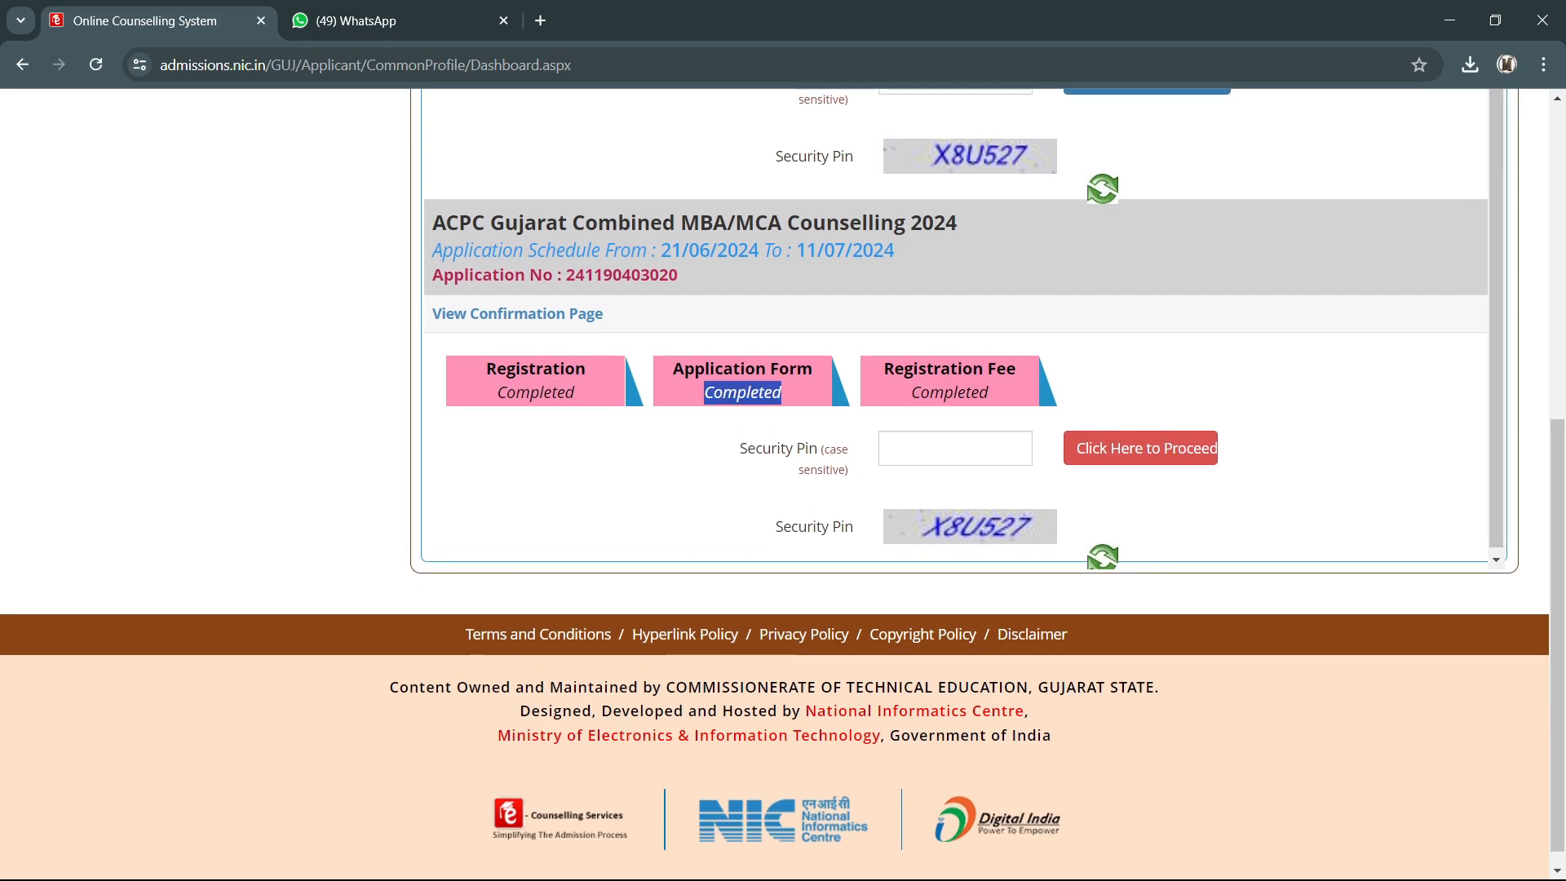
pyautogui.doubleClick(949, 393)
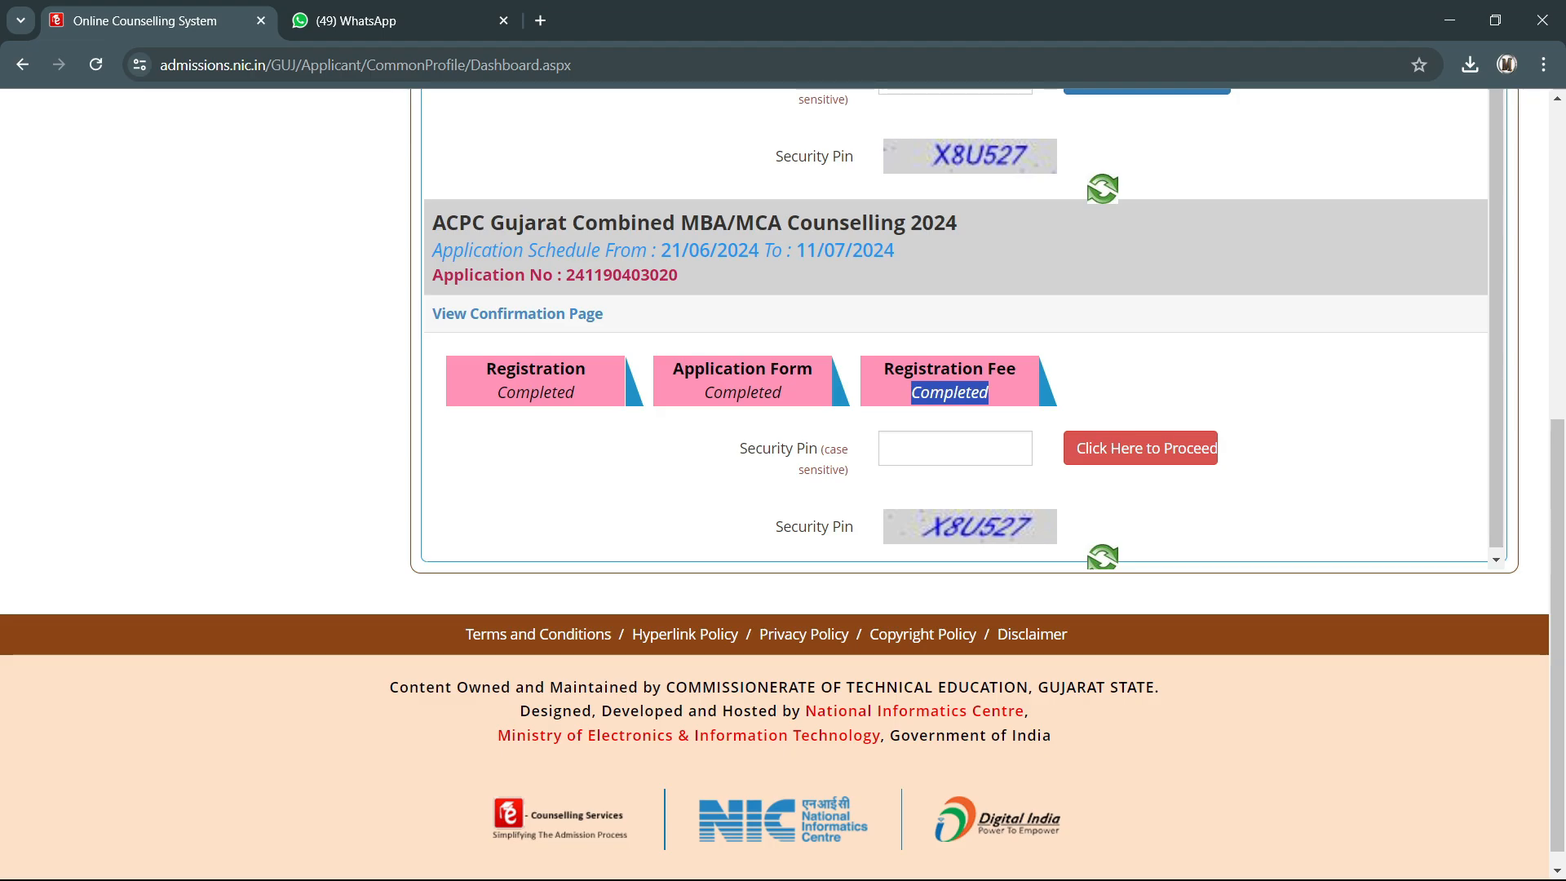
pyautogui.hotkey('alt', 'Tab')
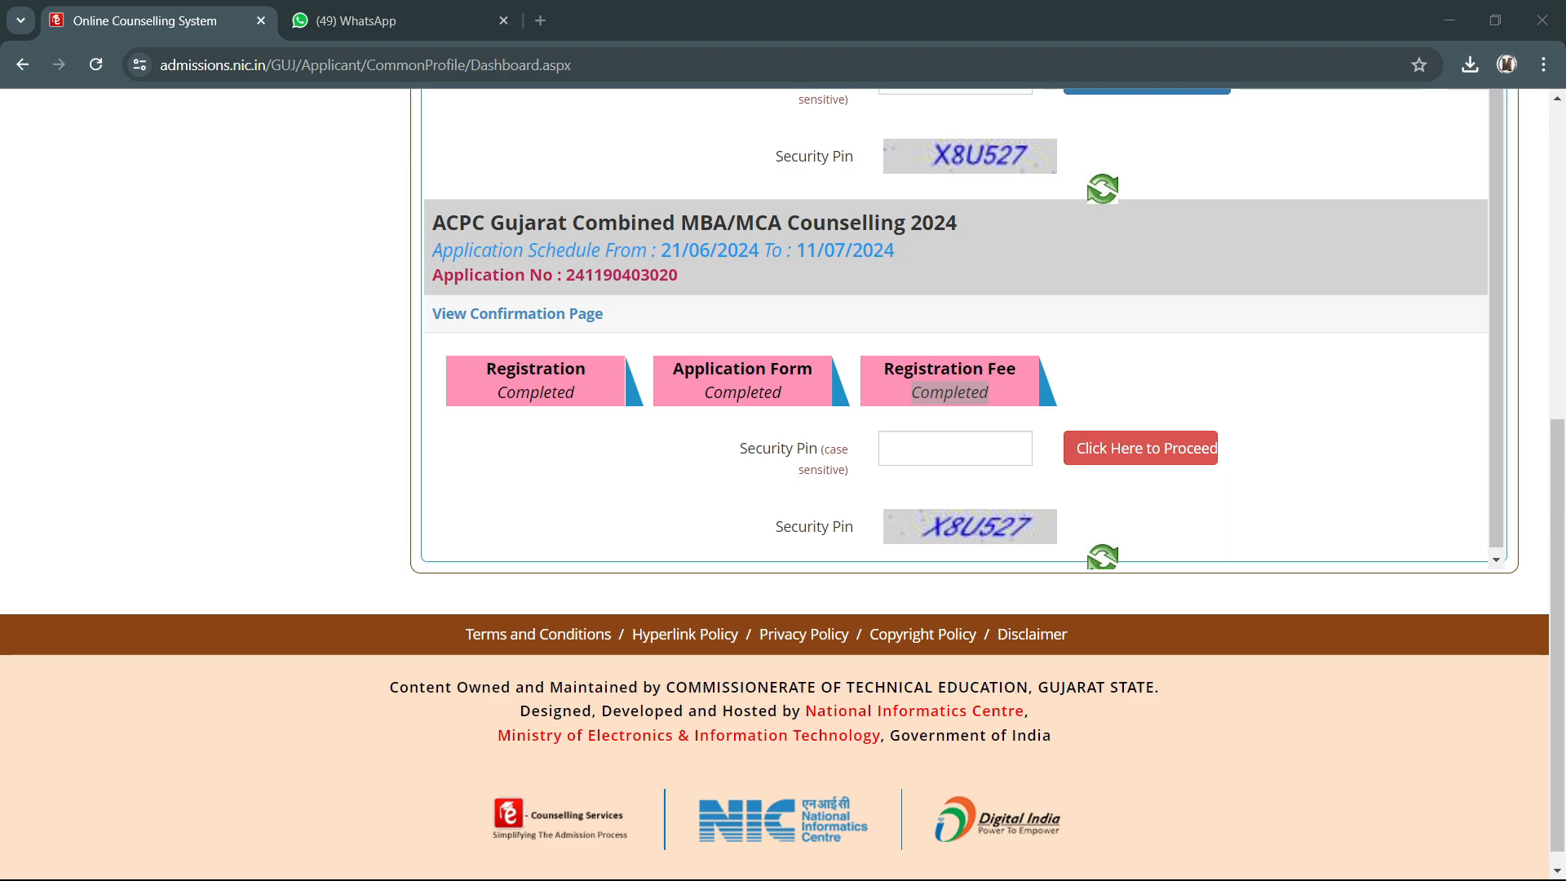